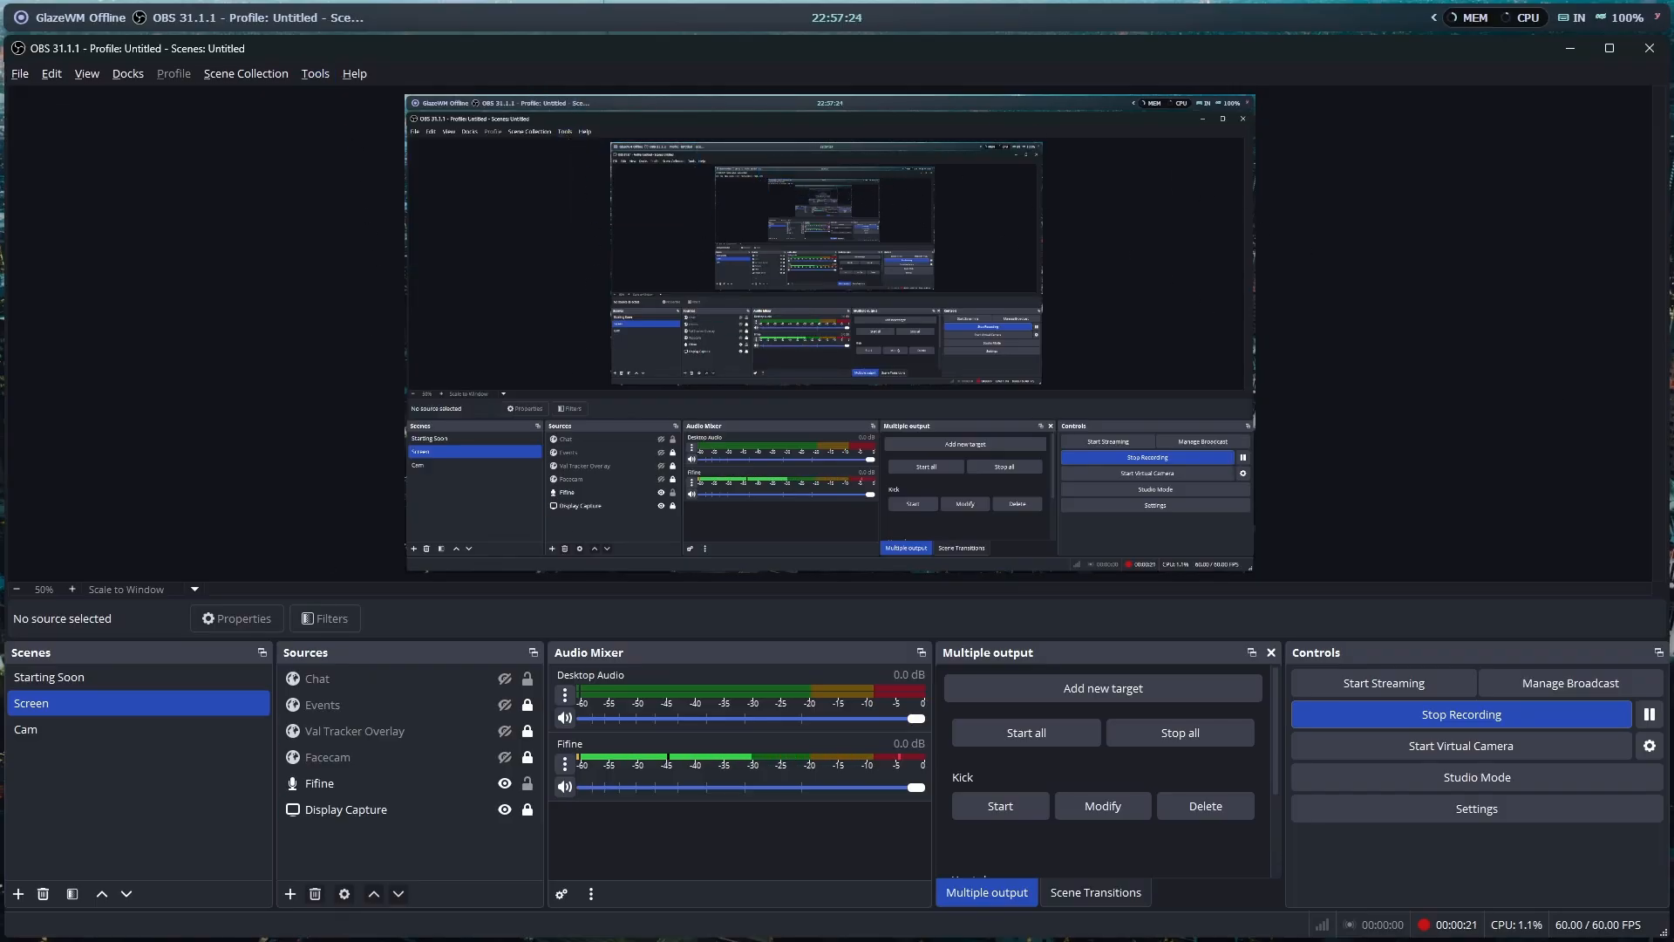
mouse_move(601, 937)
click(17, 893)
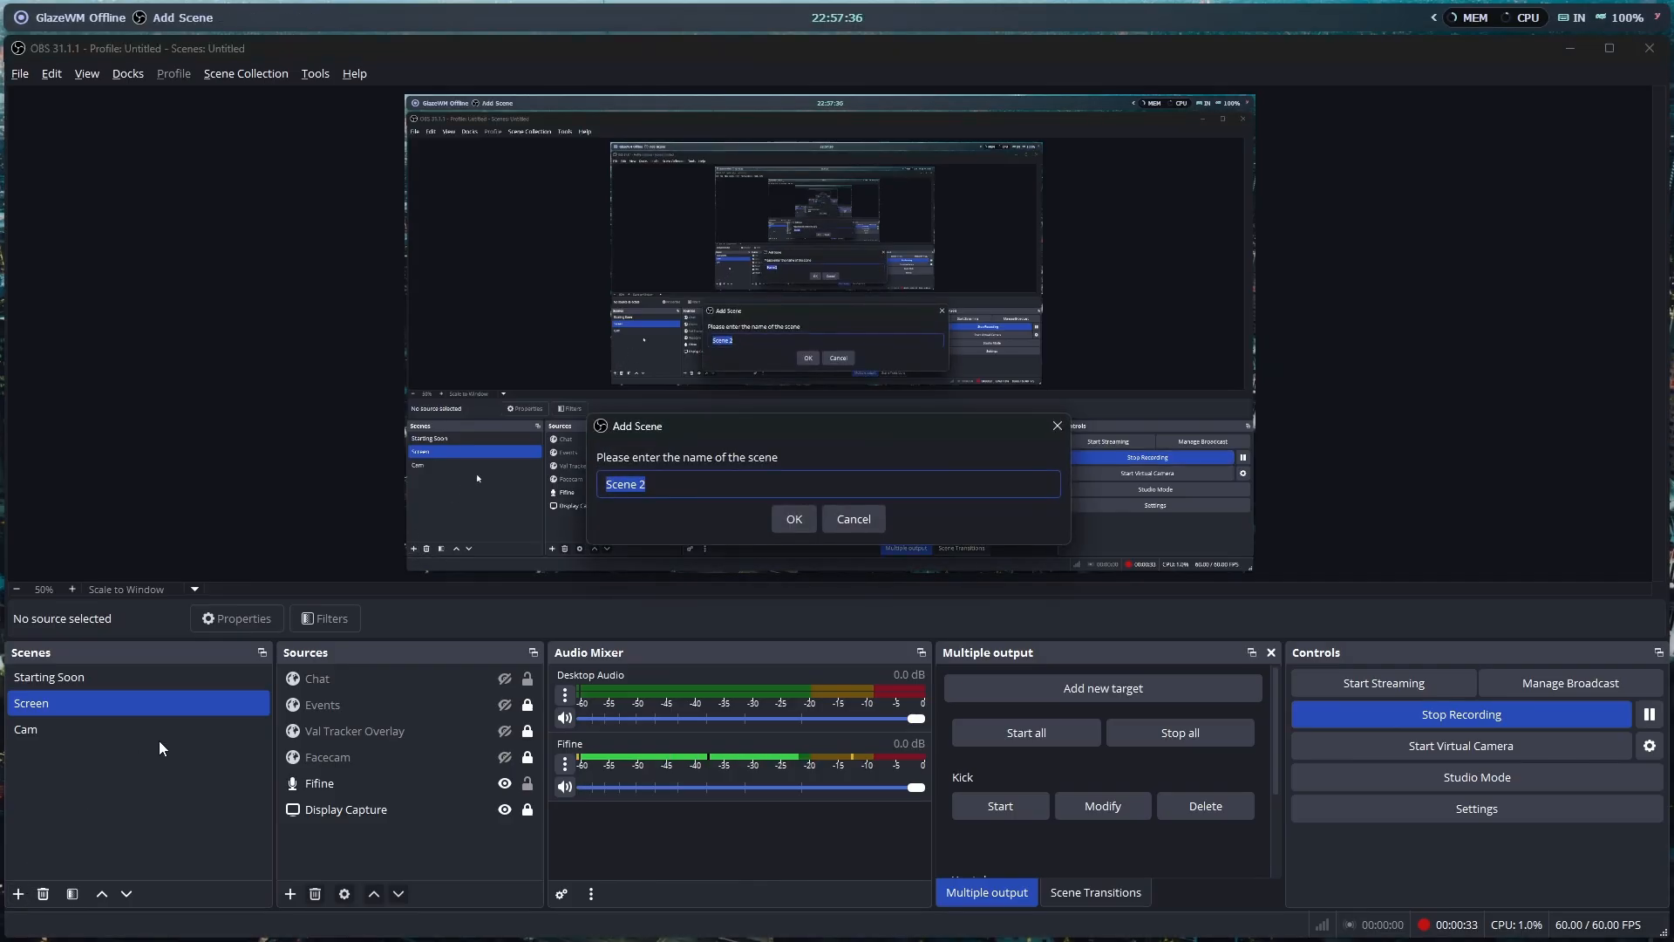
click(853, 519)
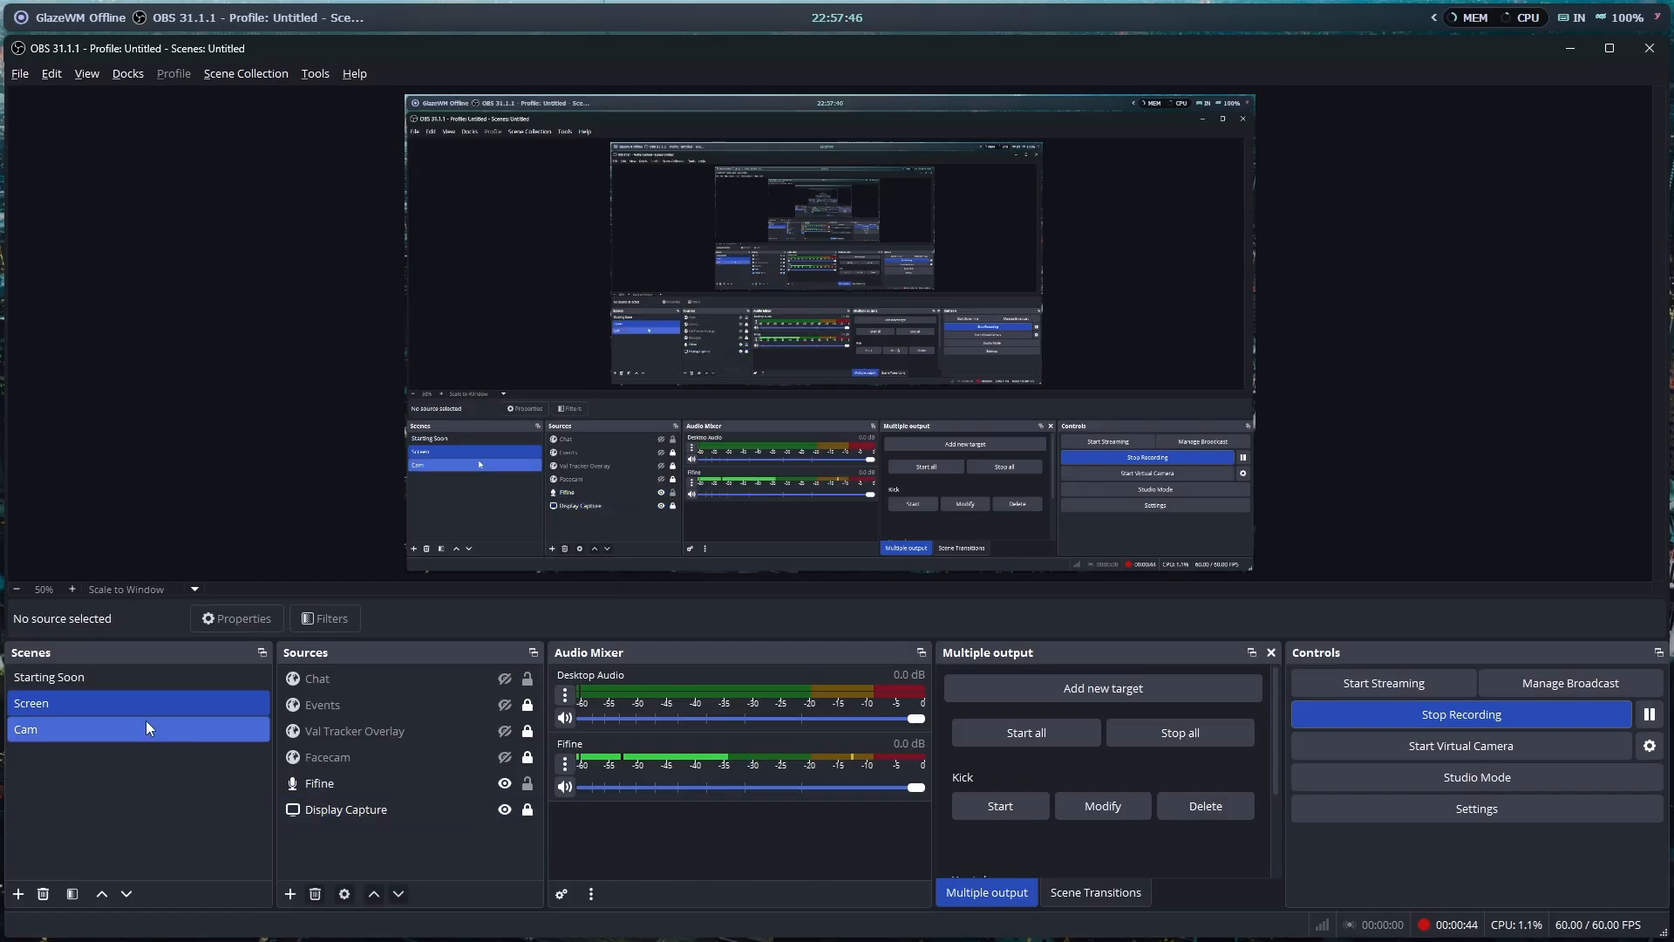
Add a new Window Capture source to the Screen scene without choosing a window to capture.
click(292, 893)
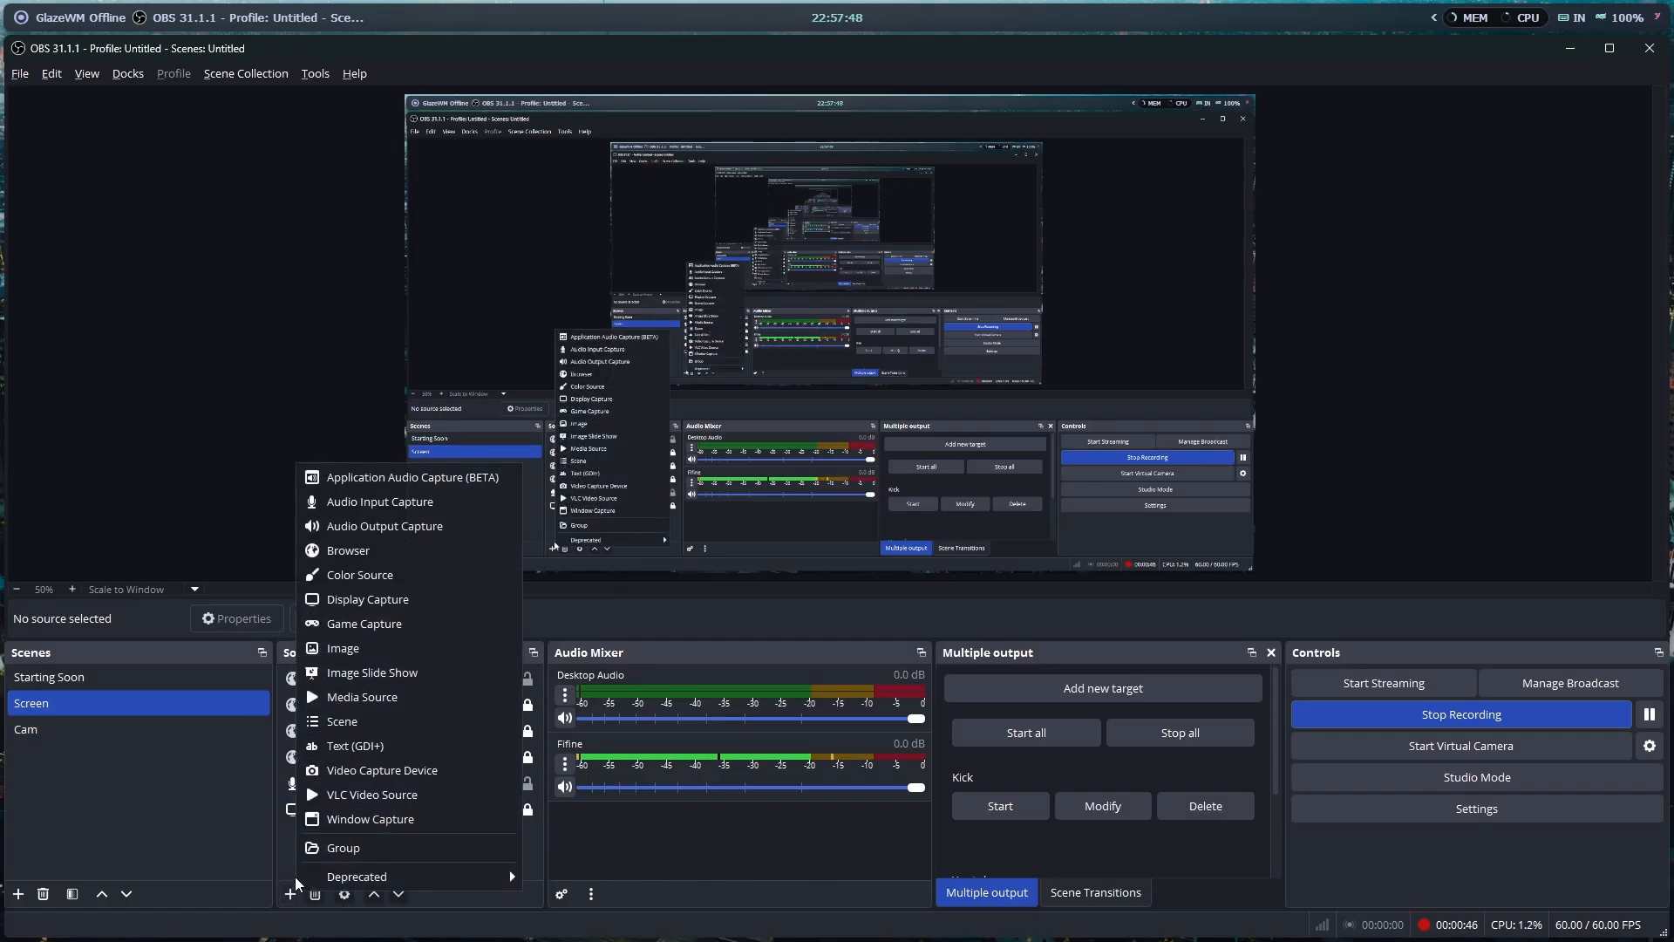
click(400, 820)
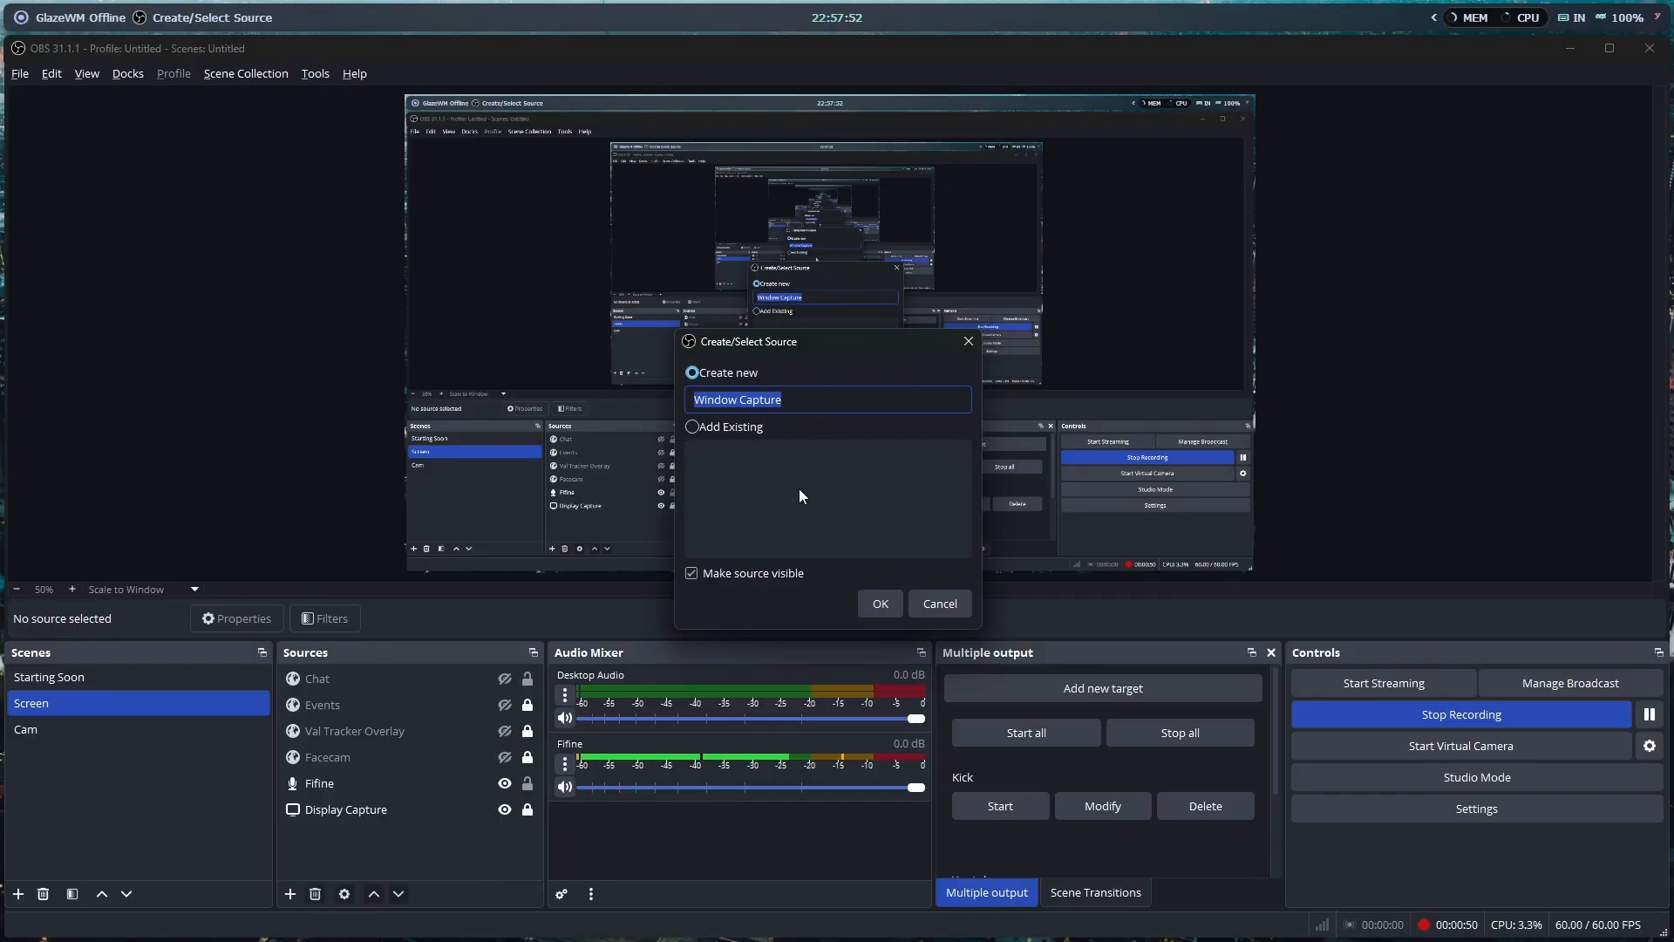
click(882, 603)
click(839, 498)
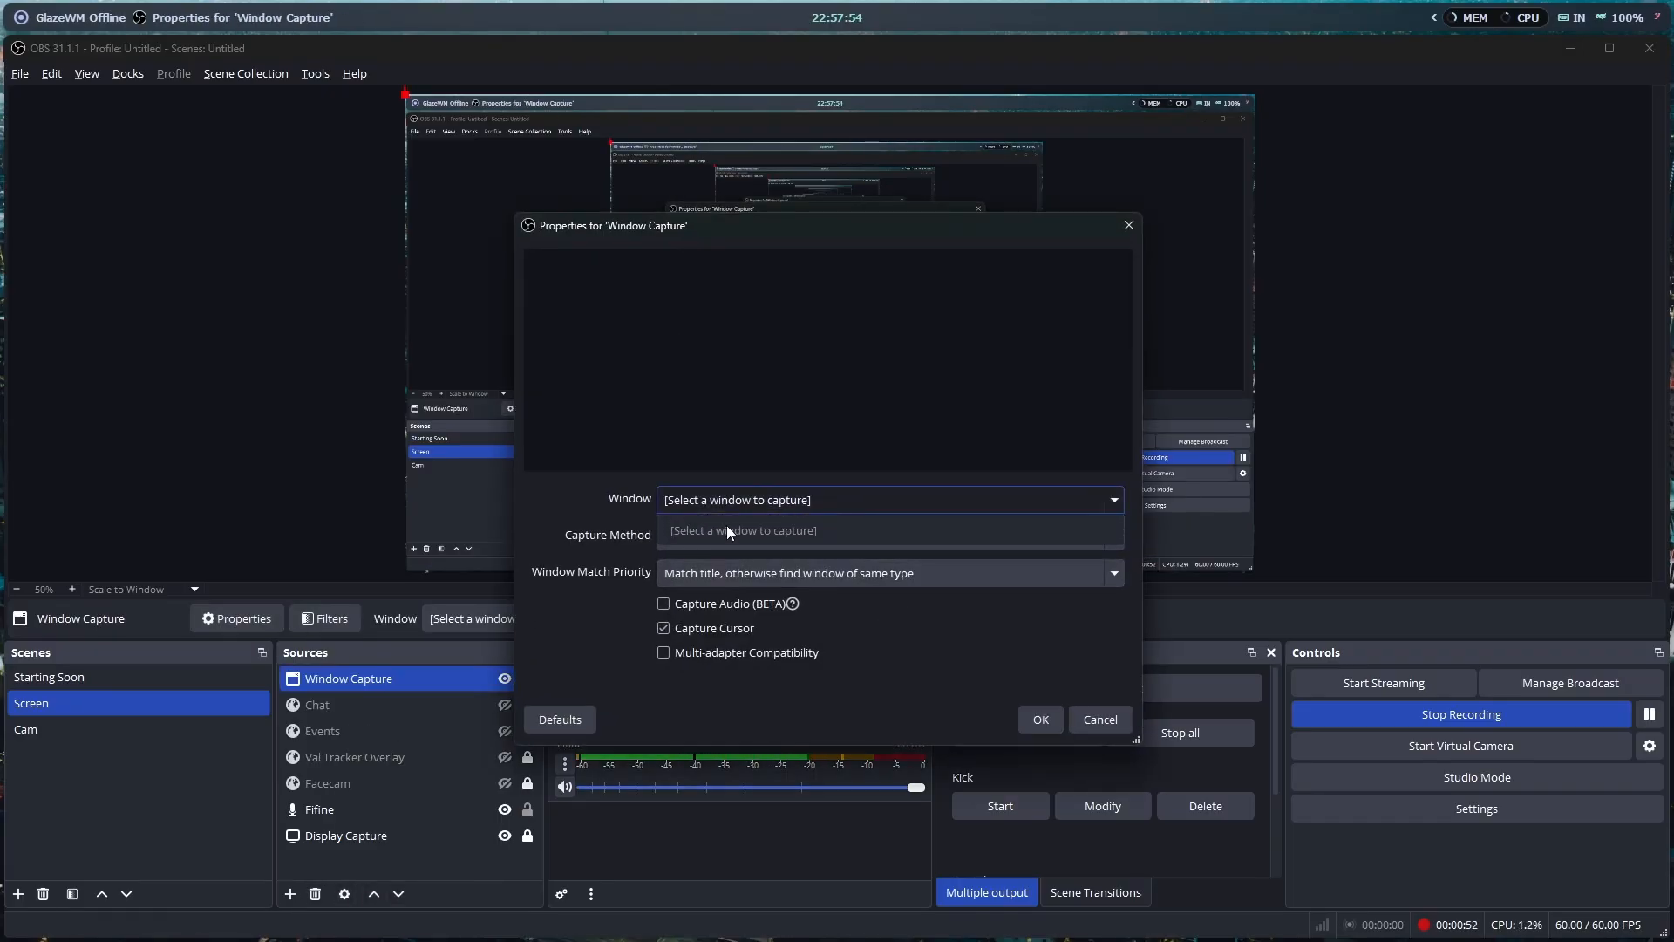
click(1100, 720)
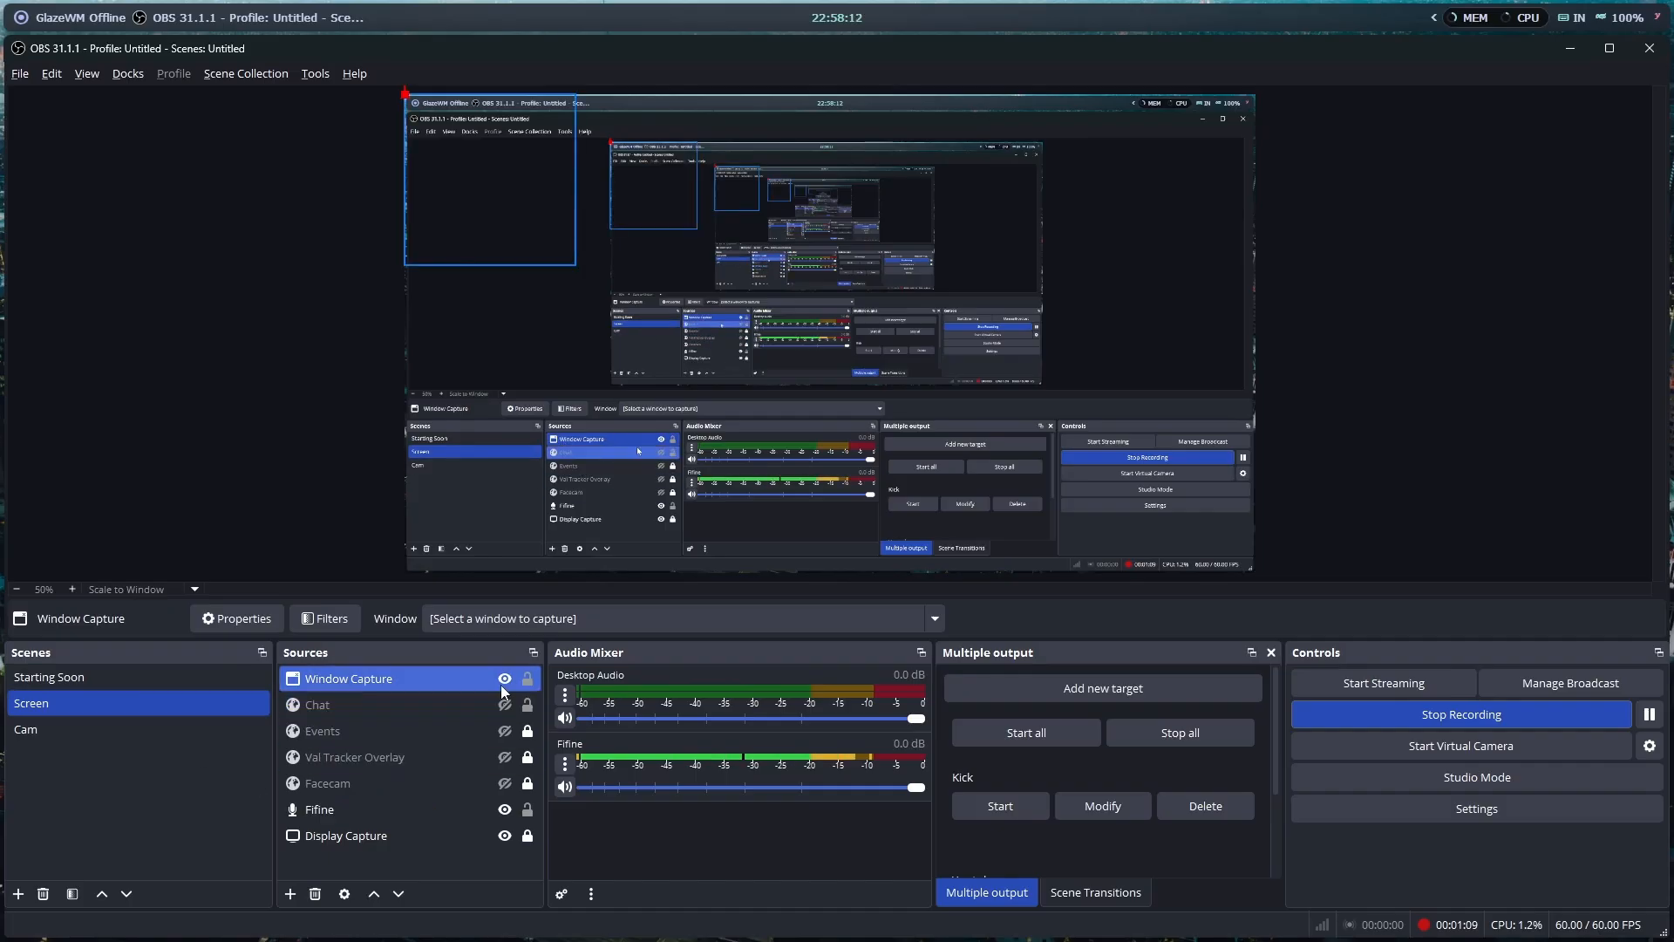
Review the Output settings for streaming and recording and the Video settings for resolution and frame rate.
click(1493, 812)
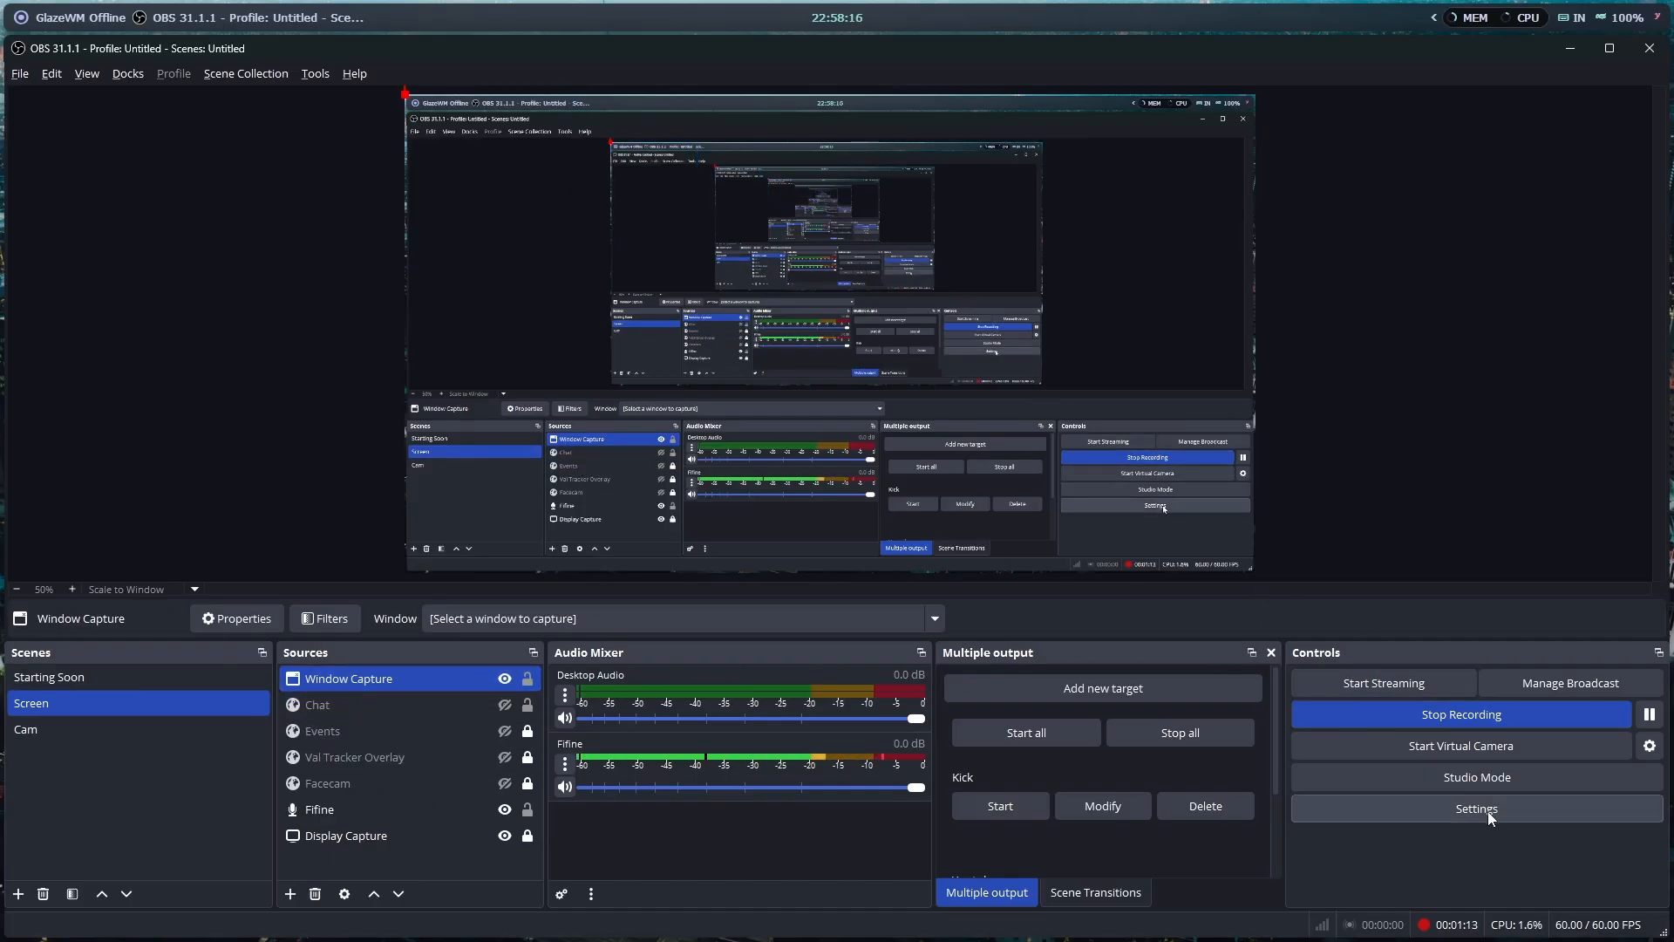
click(493, 294)
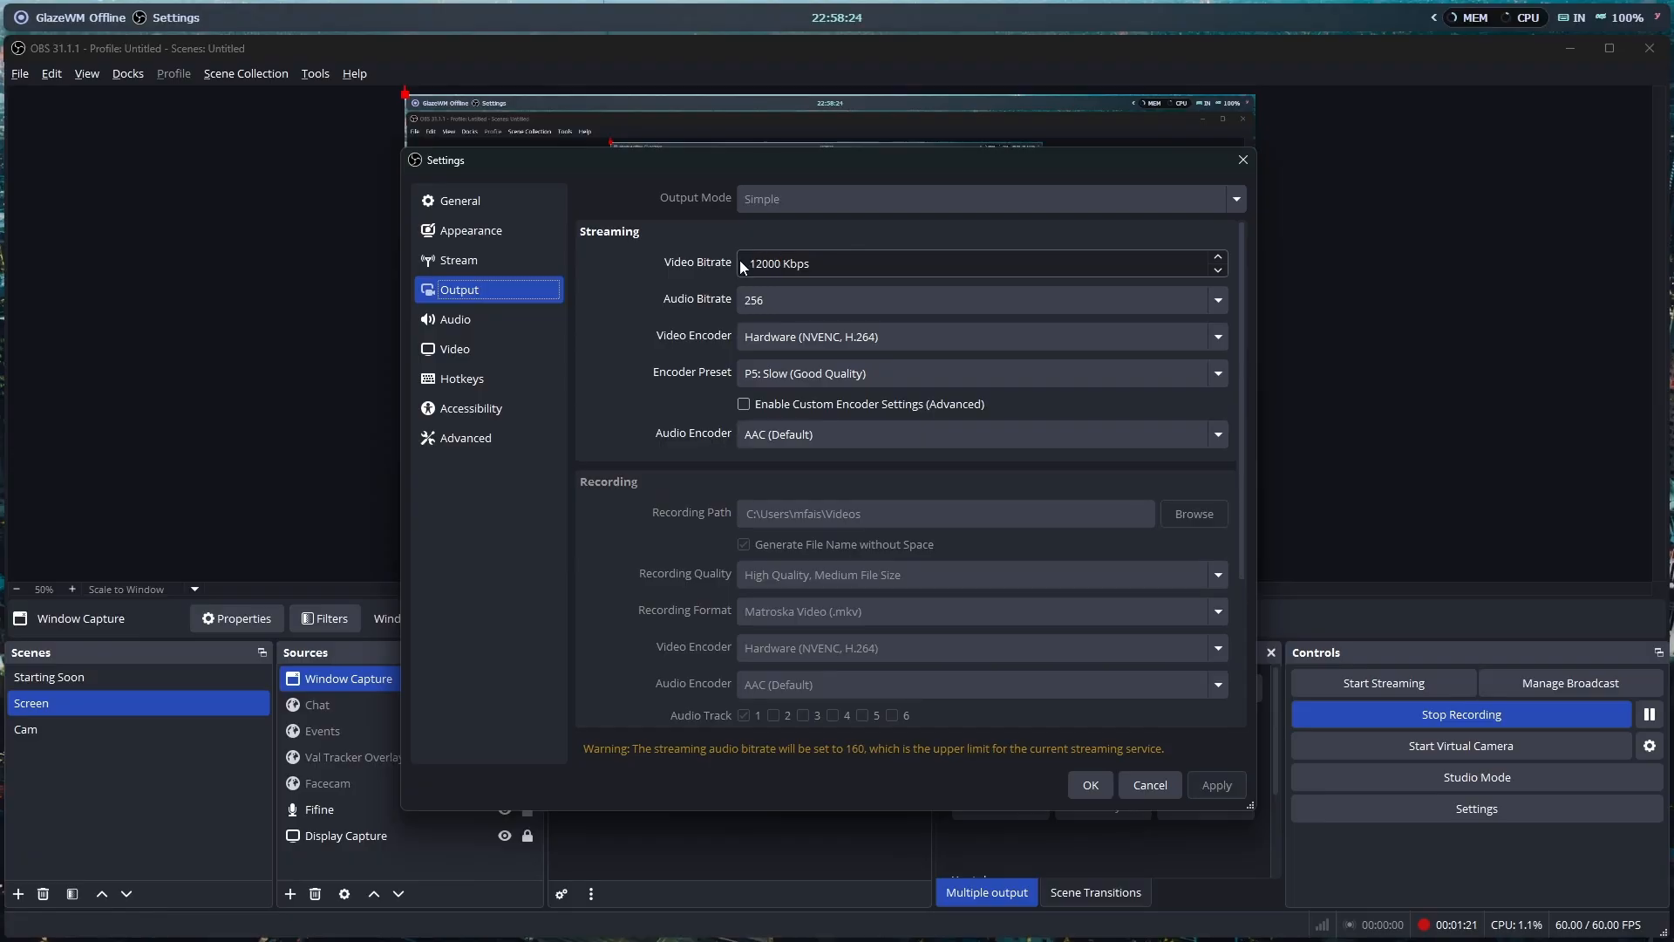
click(457, 349)
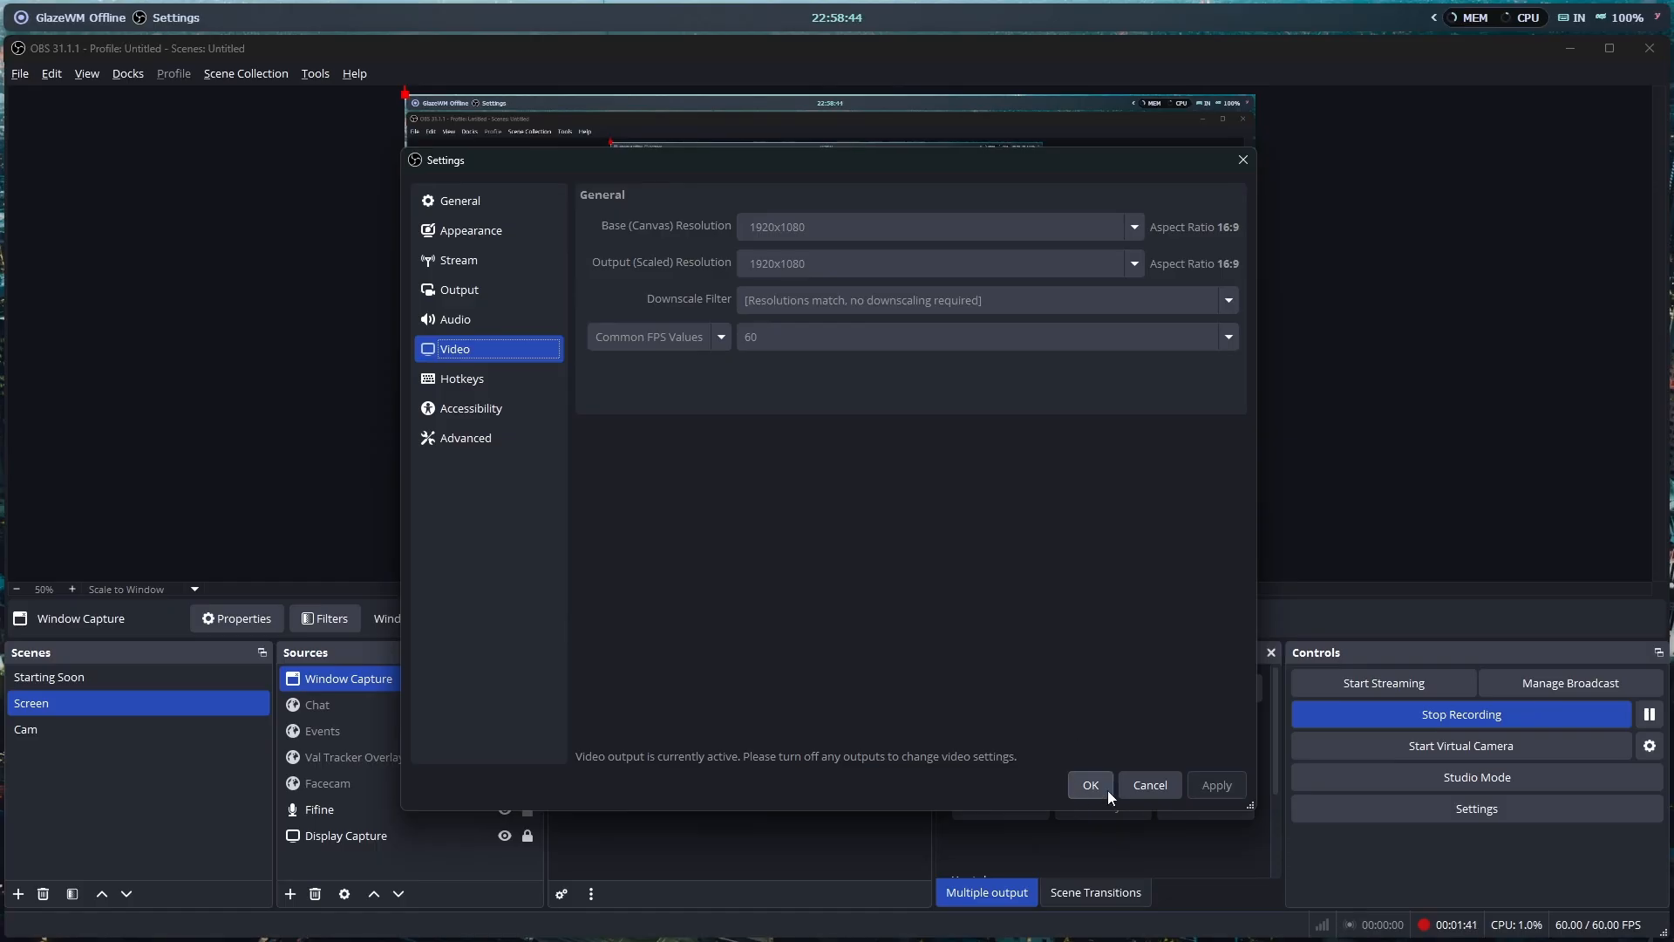
click(1086, 783)
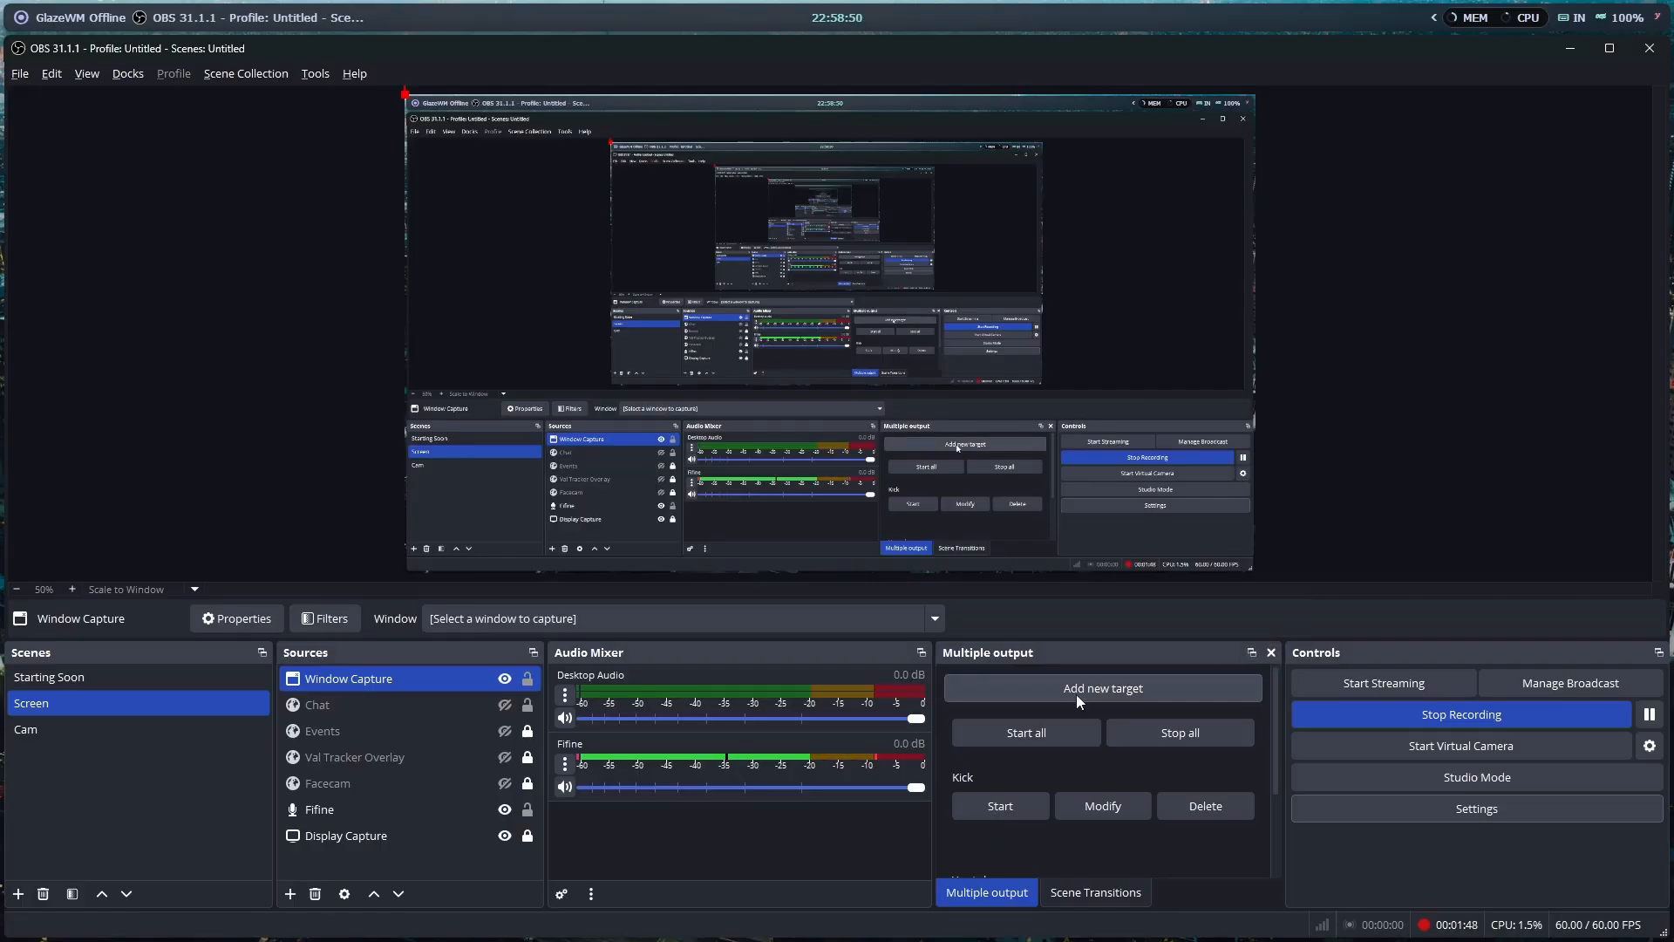
Switch to Valorant, open the results of the 13-6 victory on Sunset from the match history and download its replay.
mouse_move(1013, 935)
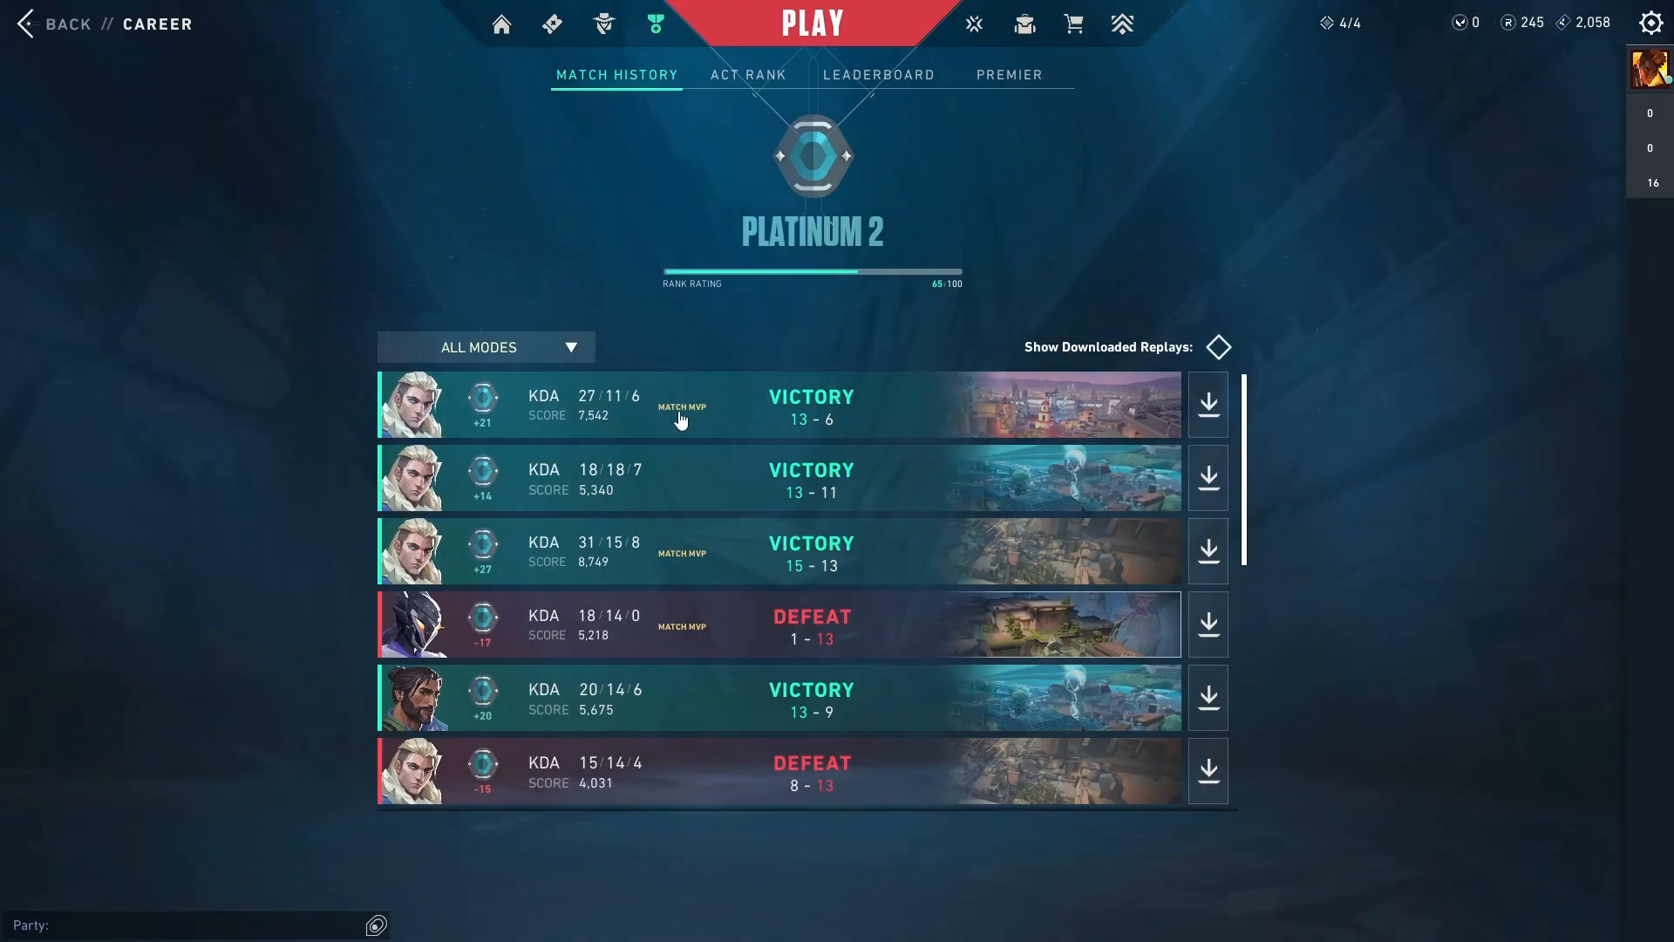
click(659, 415)
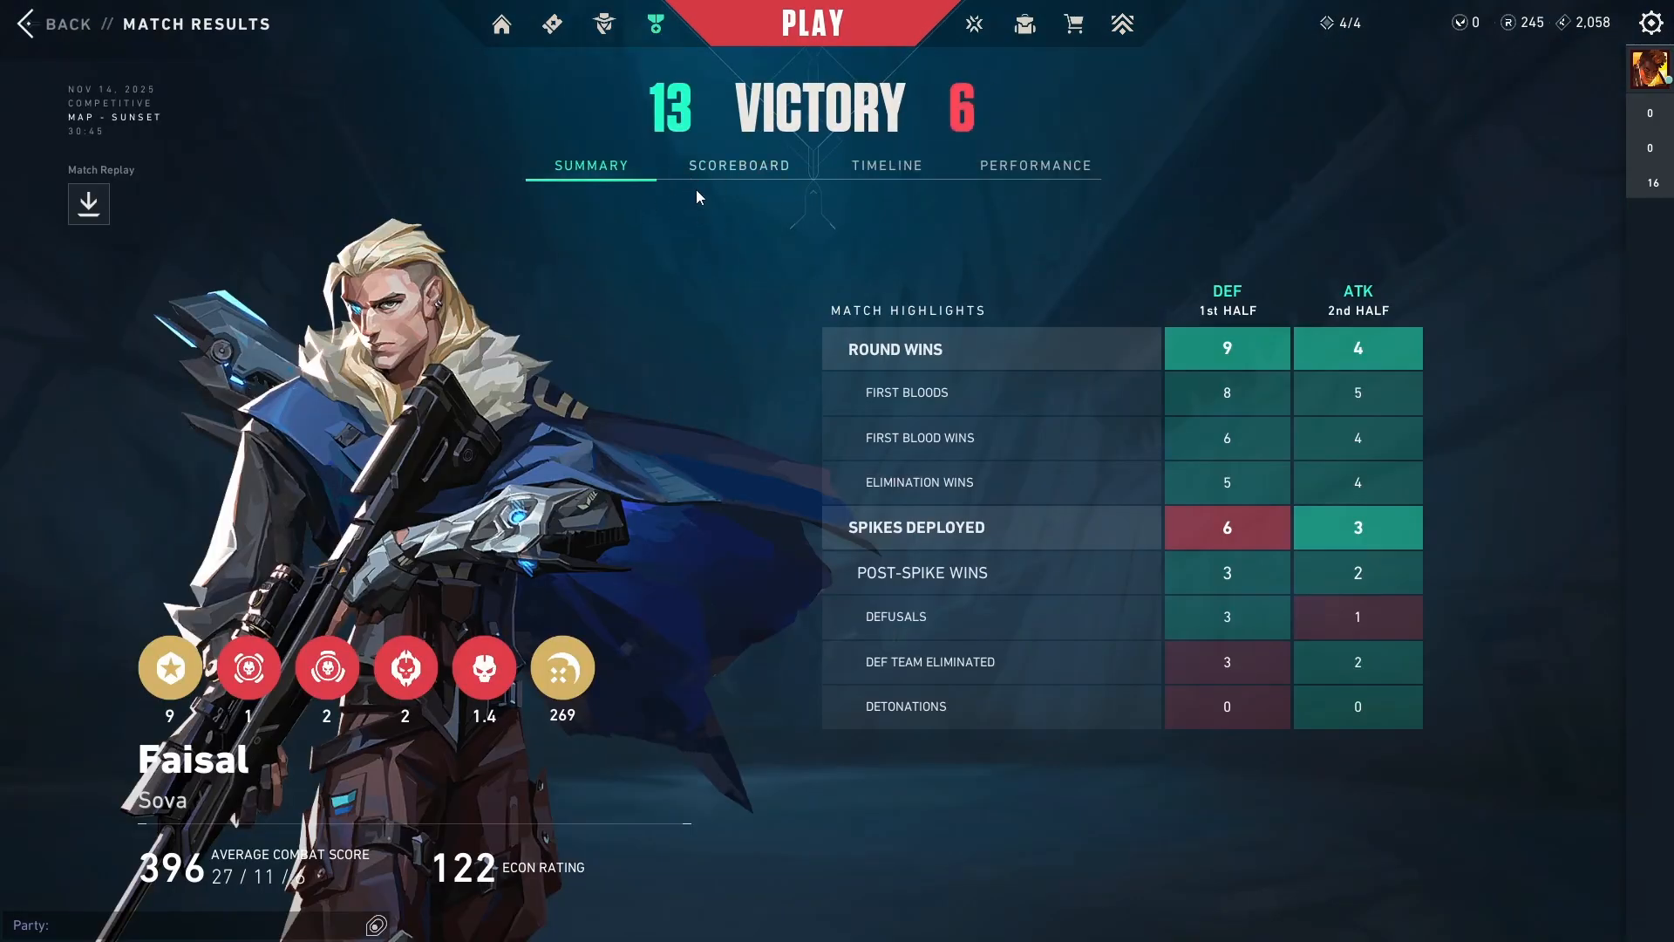
click(88, 203)
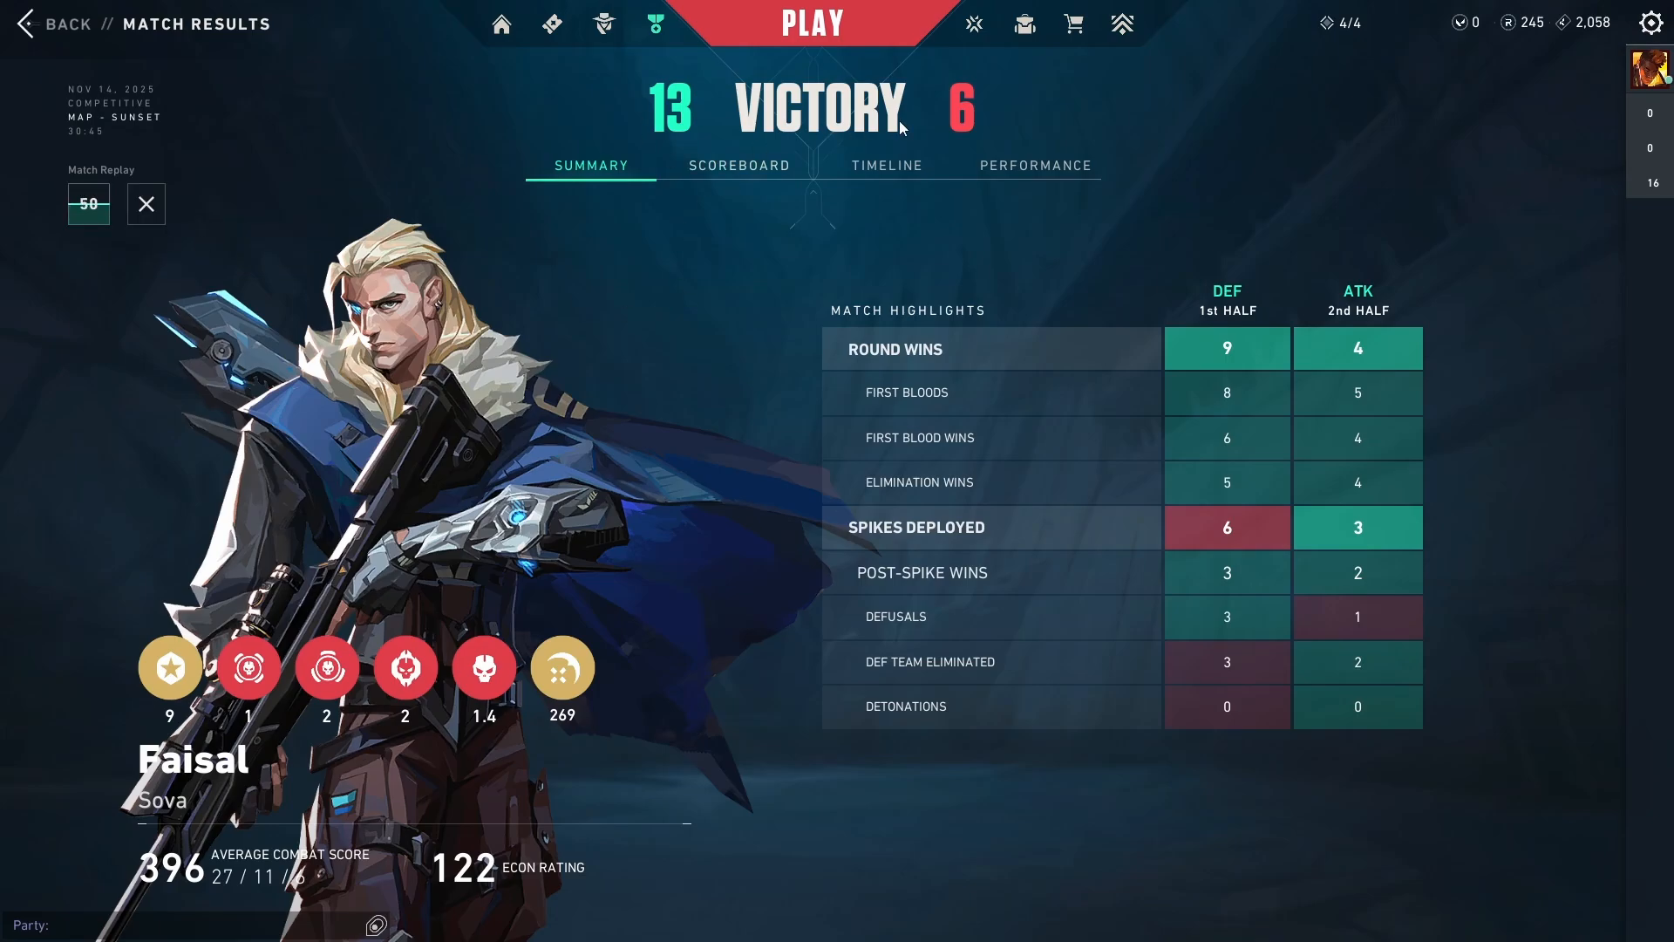
Check the match's round timeline and start the downloaded replay.
click(899, 168)
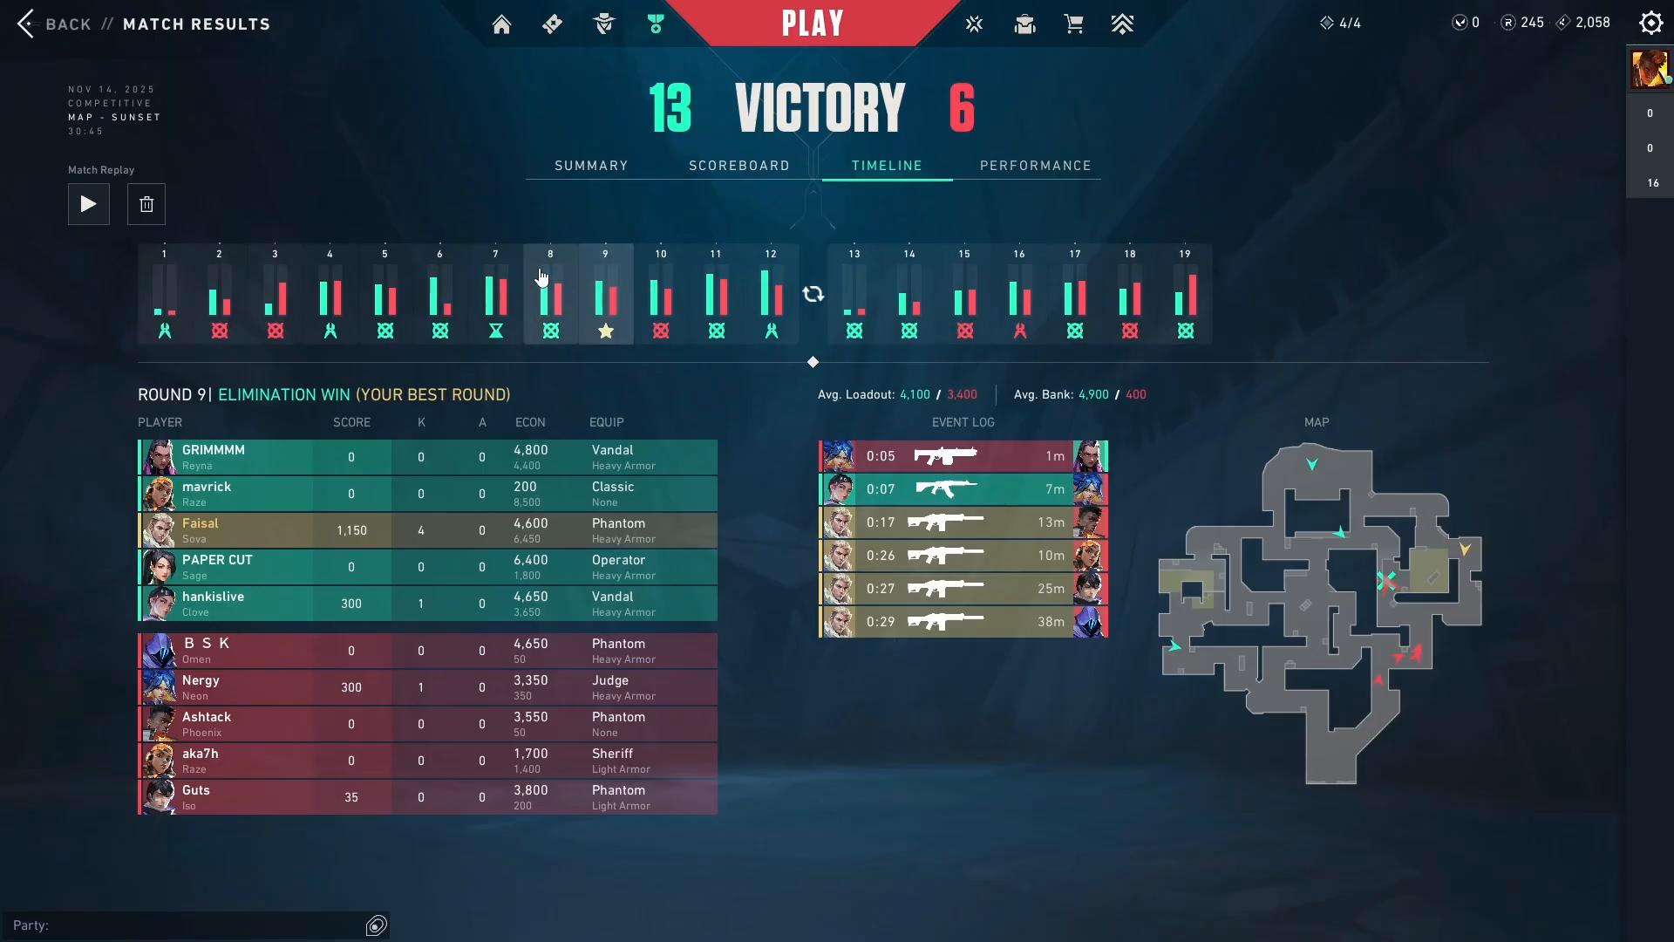
click(79, 220)
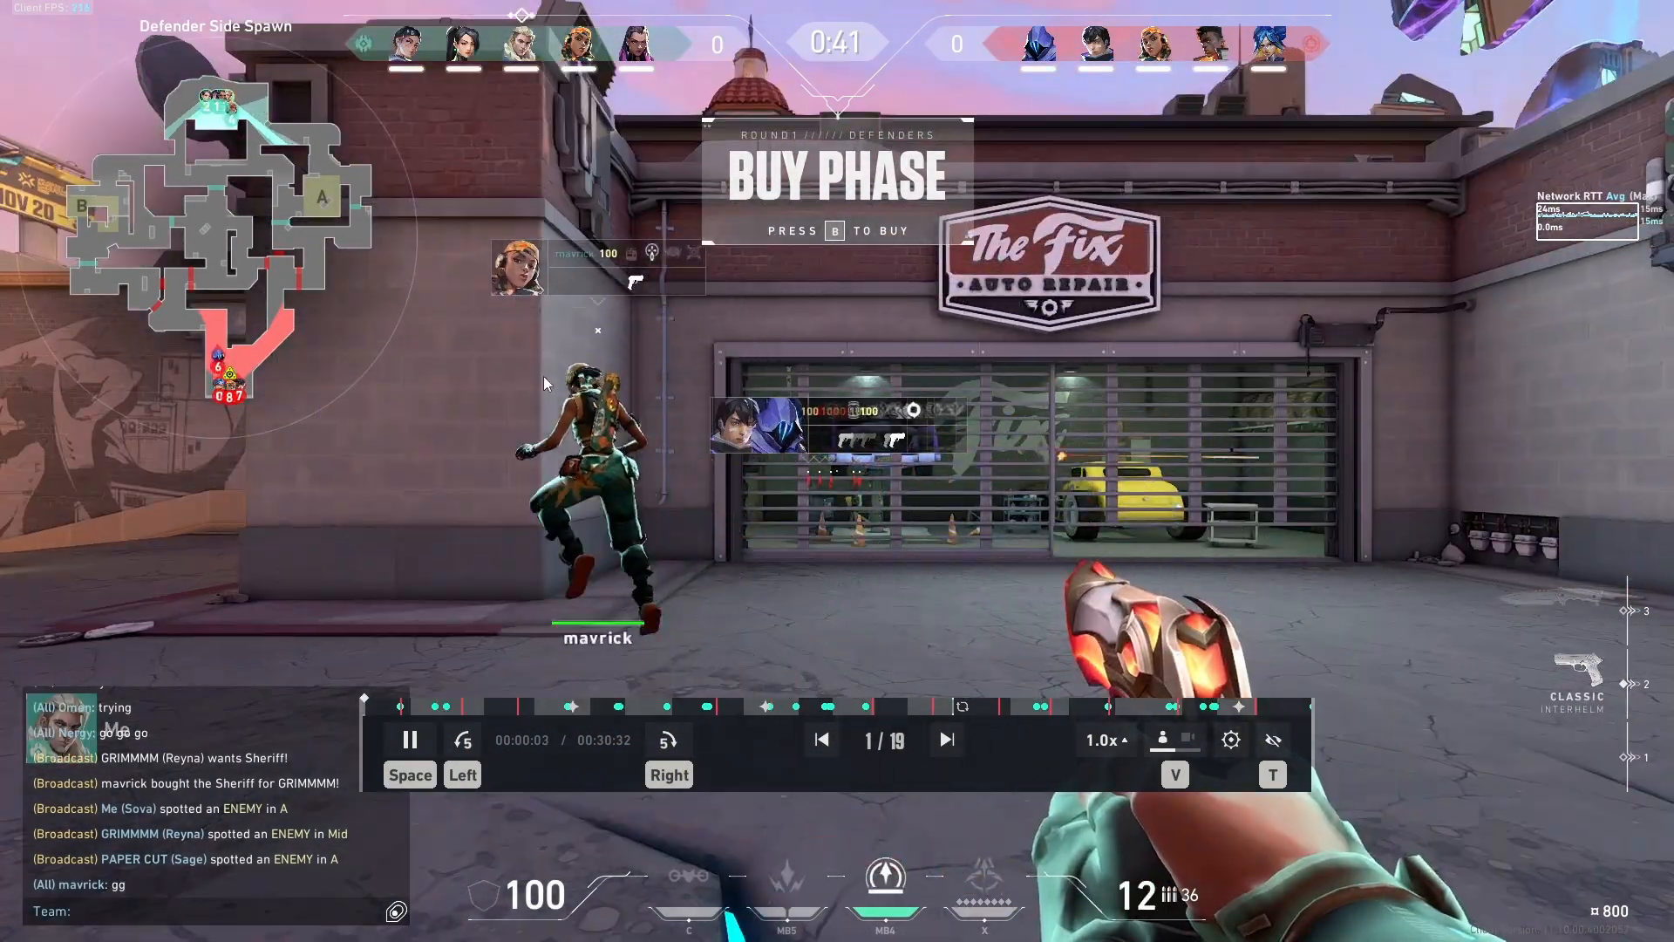
Pause the replay, cue it to 00:14:37 in round 9 and hide the replay controls.
key(space)
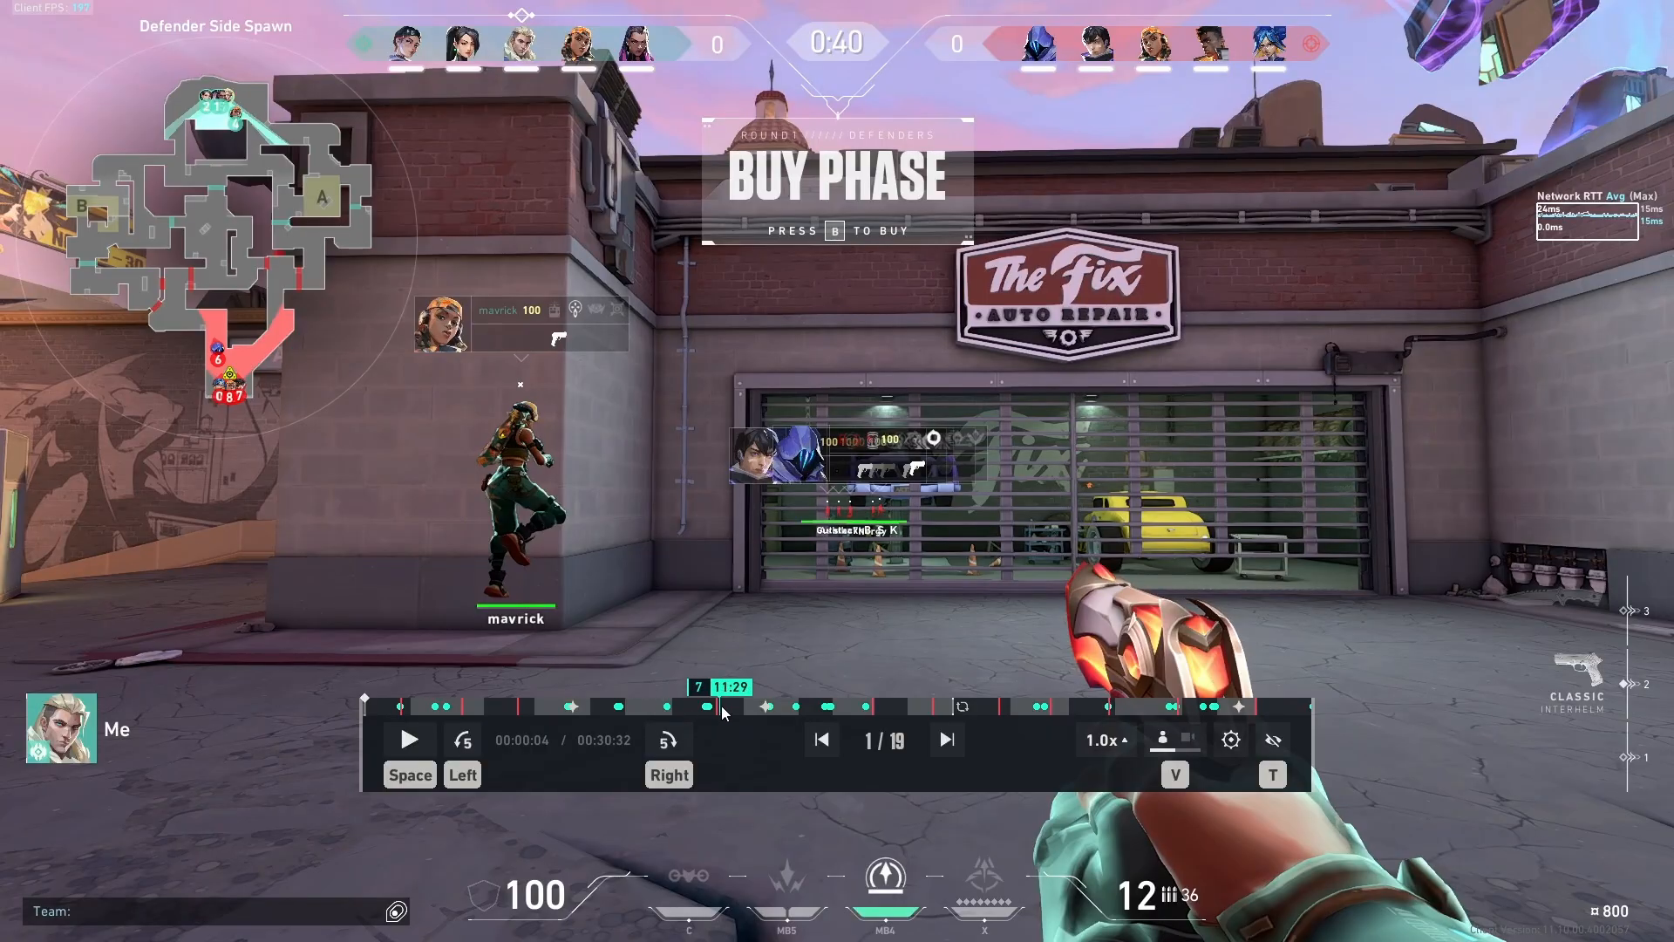
click(819, 708)
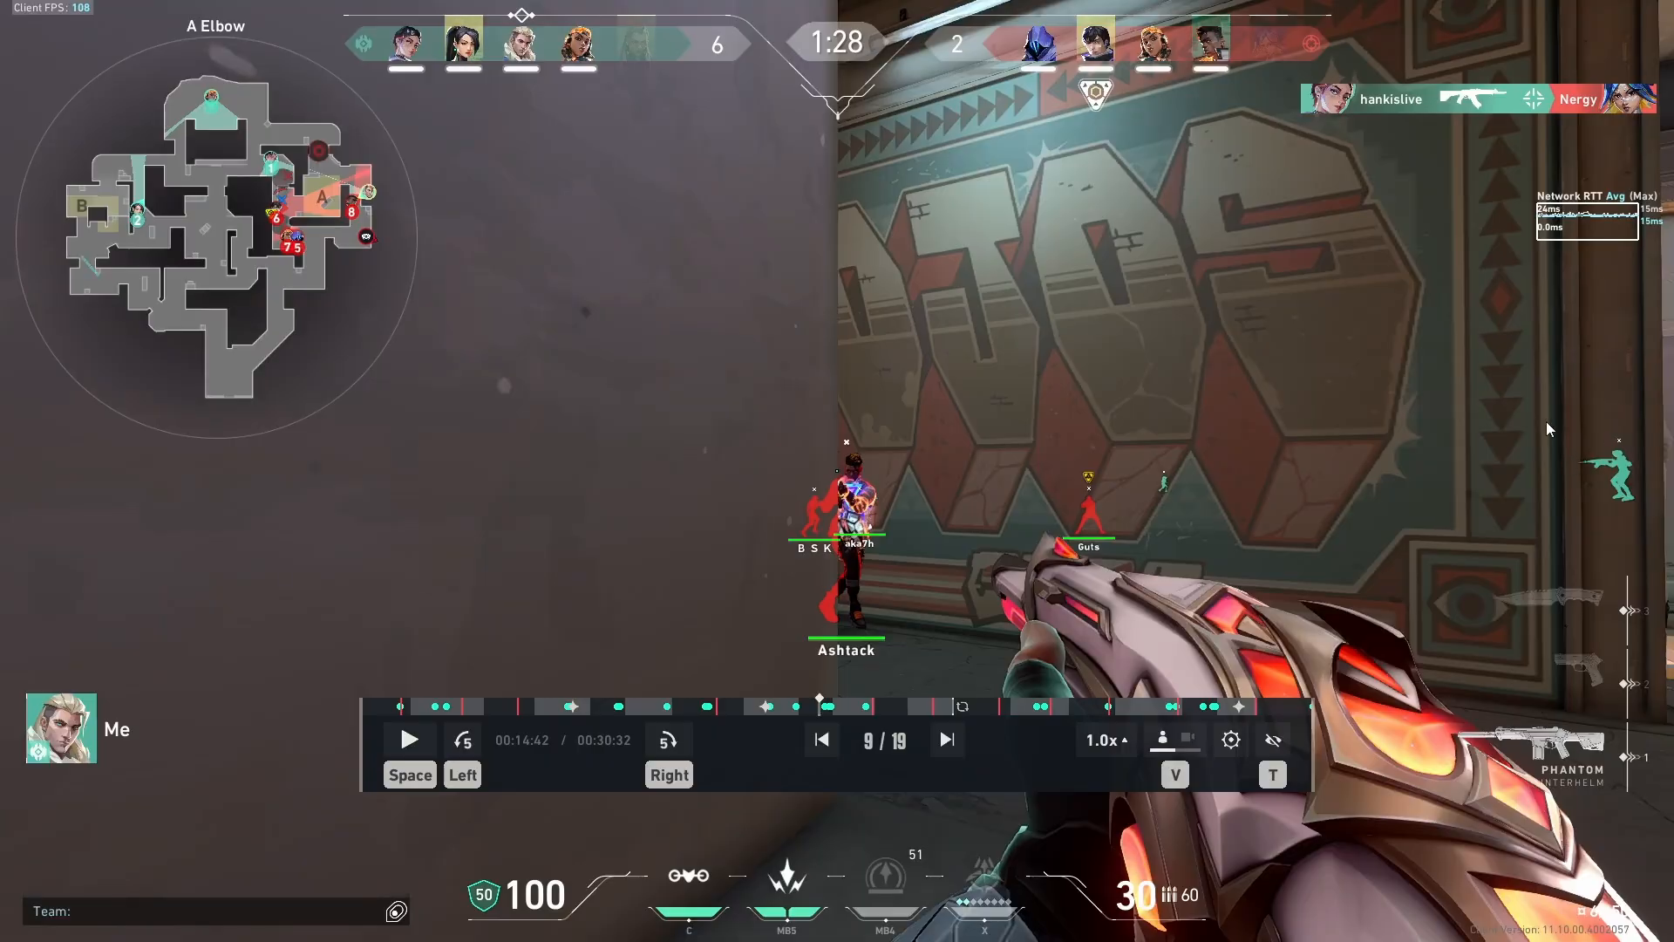
key(Left)
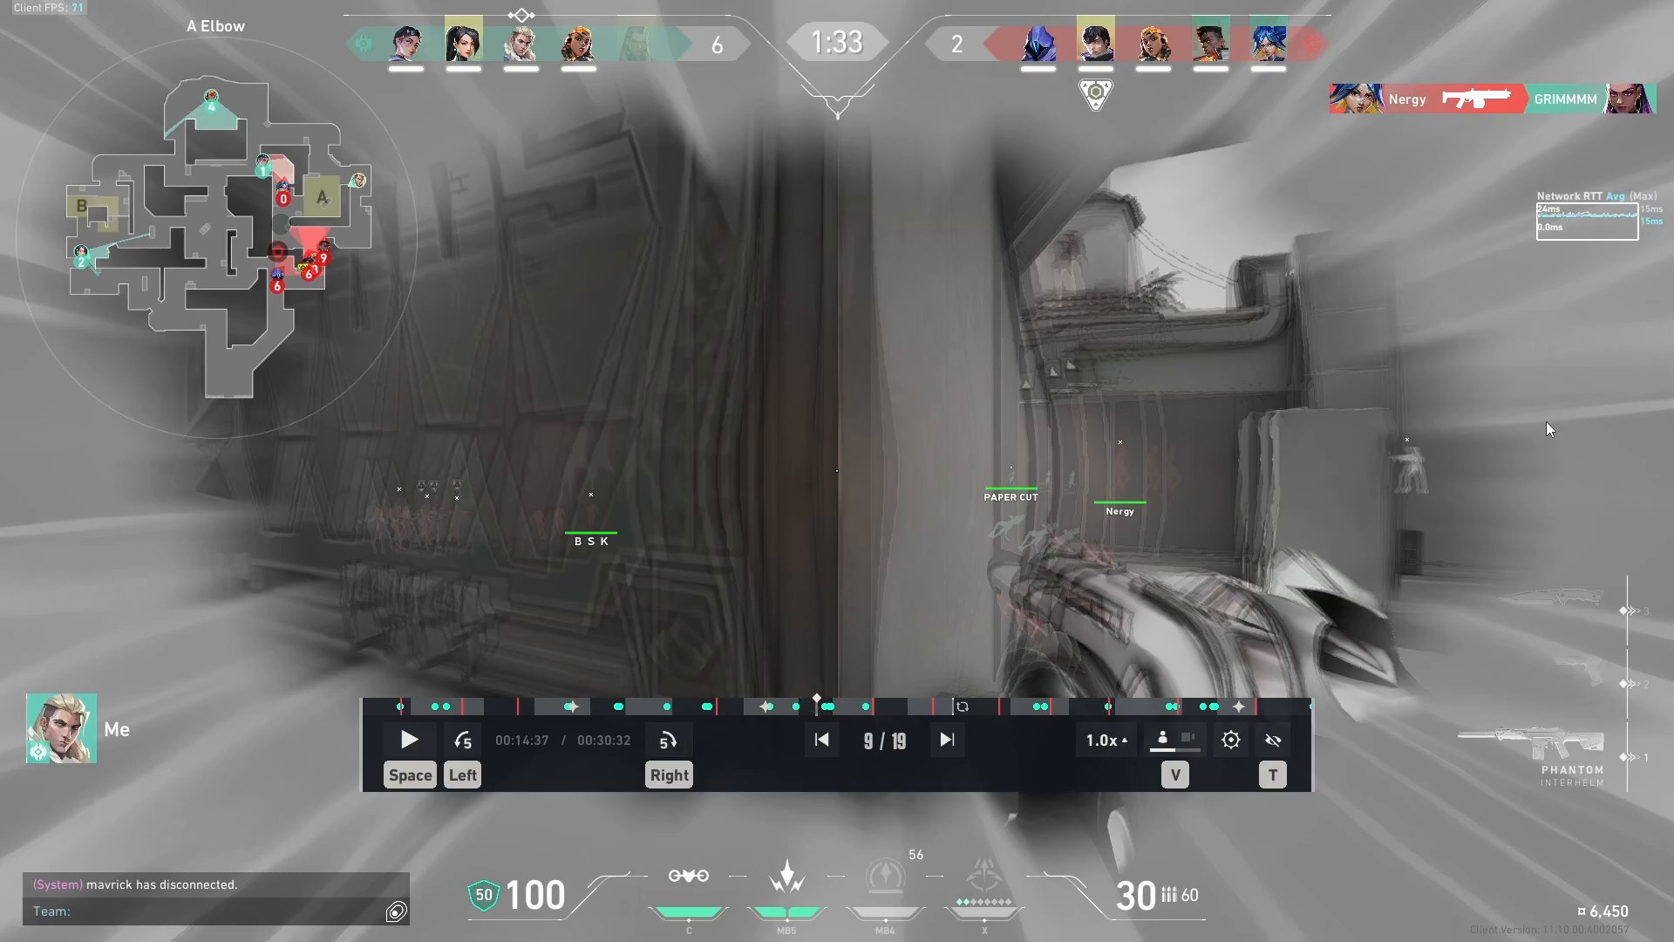
key(t)
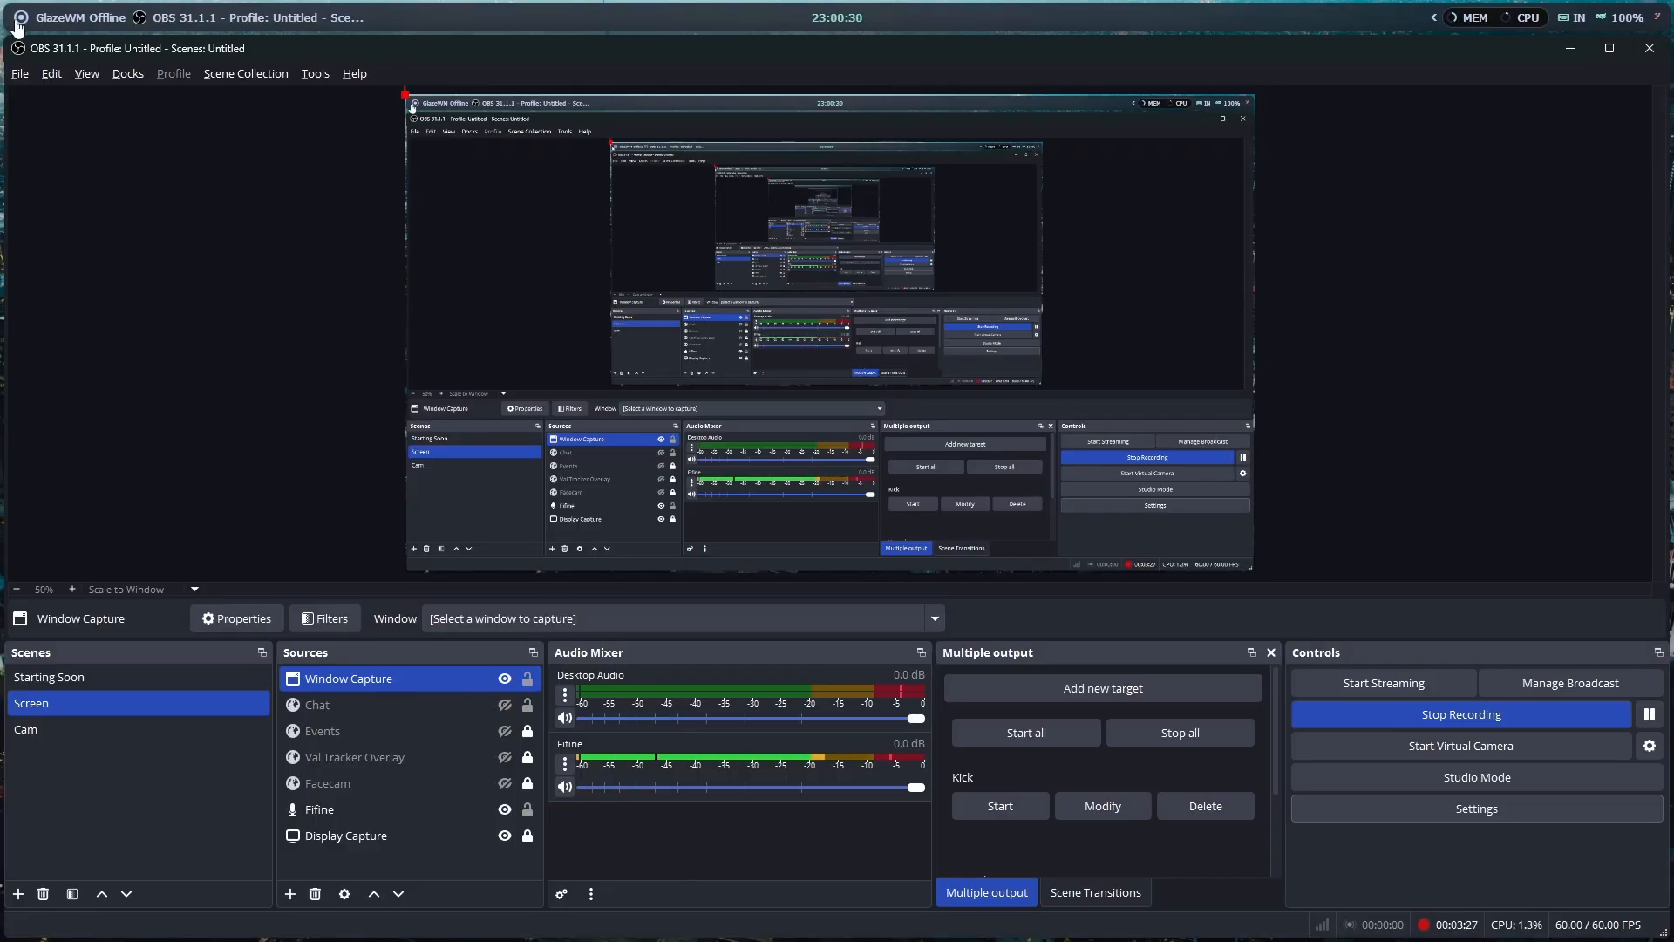
Switch to OBS, look at the recorded files in the Videos folder and close the folder window.
click(20, 74)
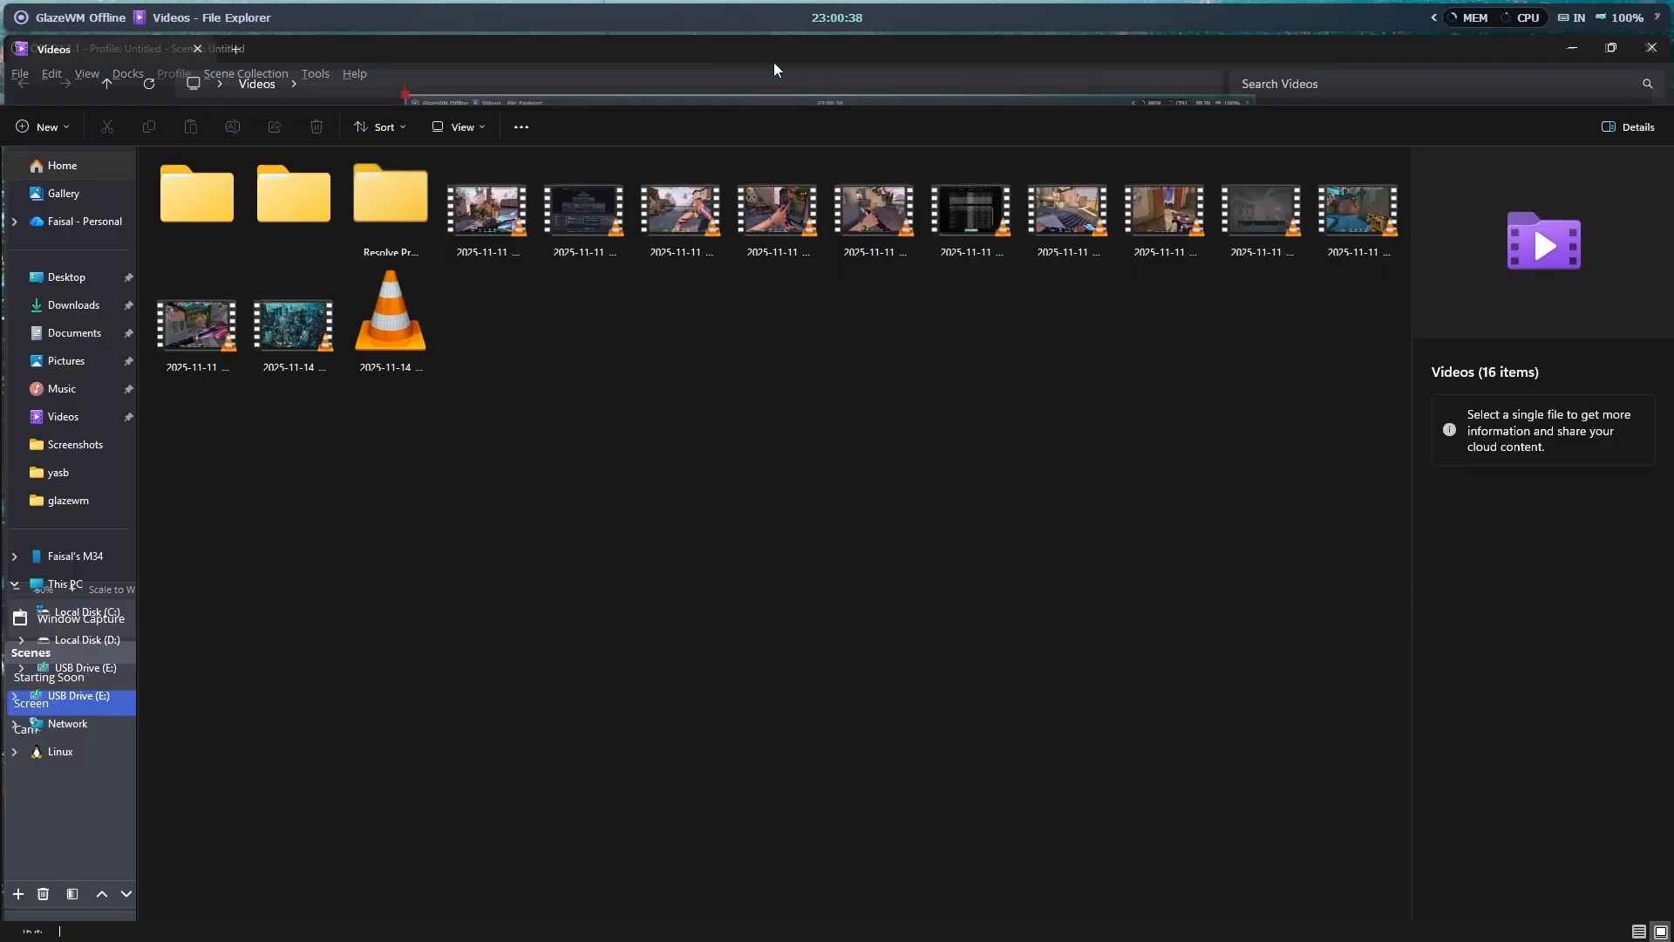
drag(1409, 52, 1138, 82)
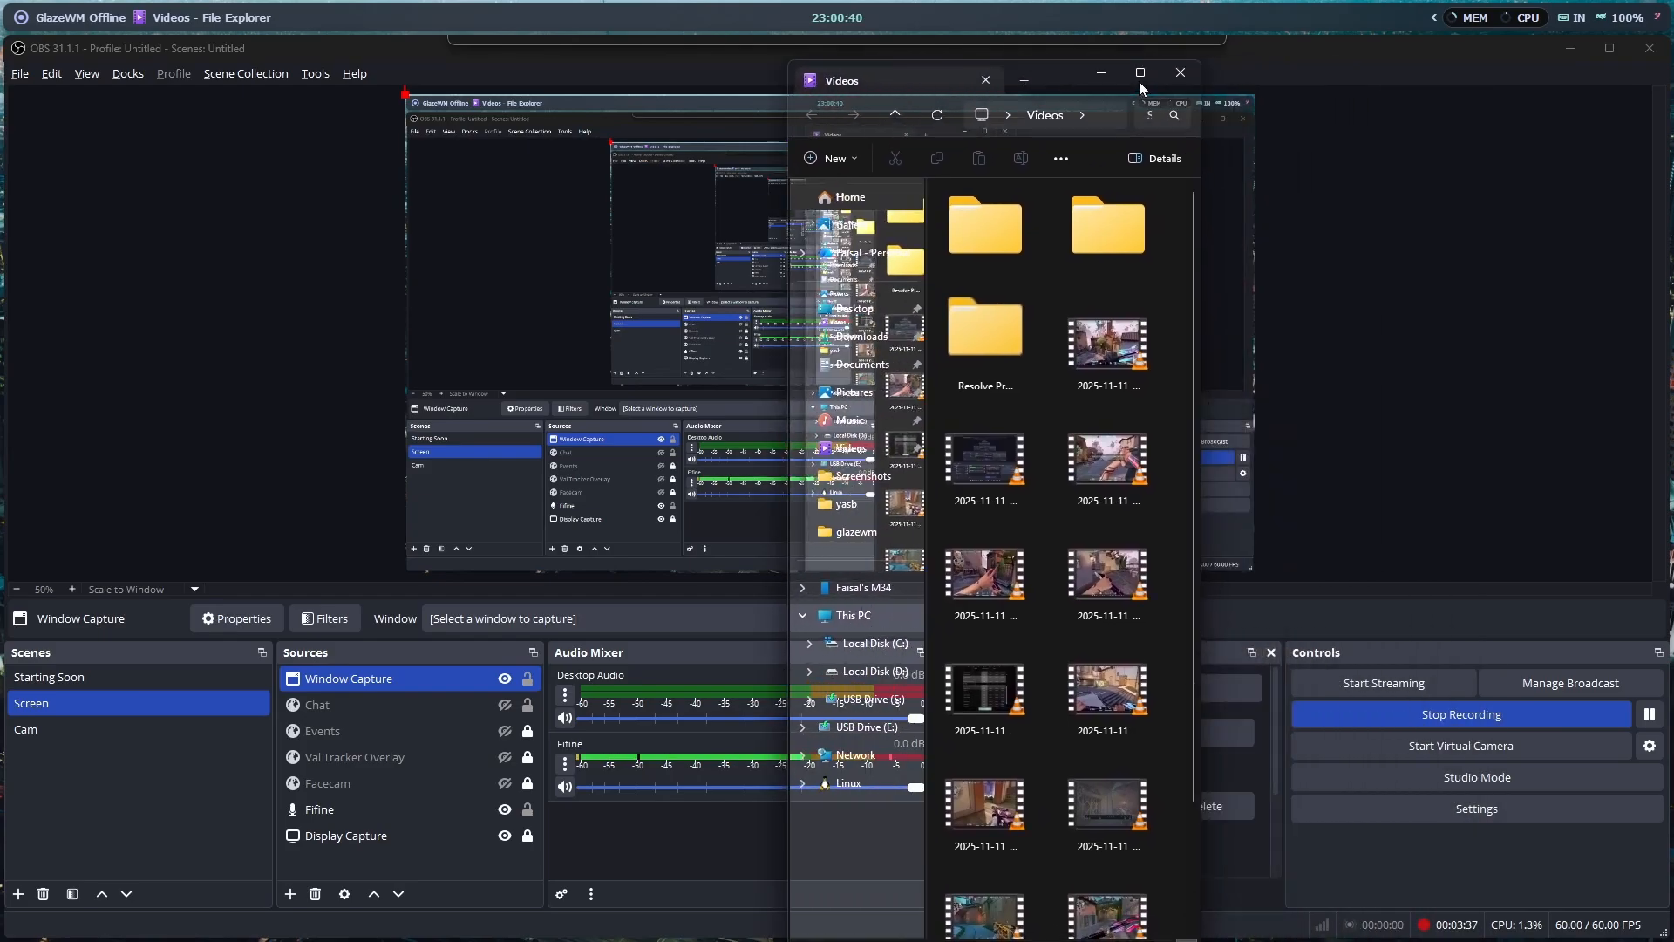
click(1184, 79)
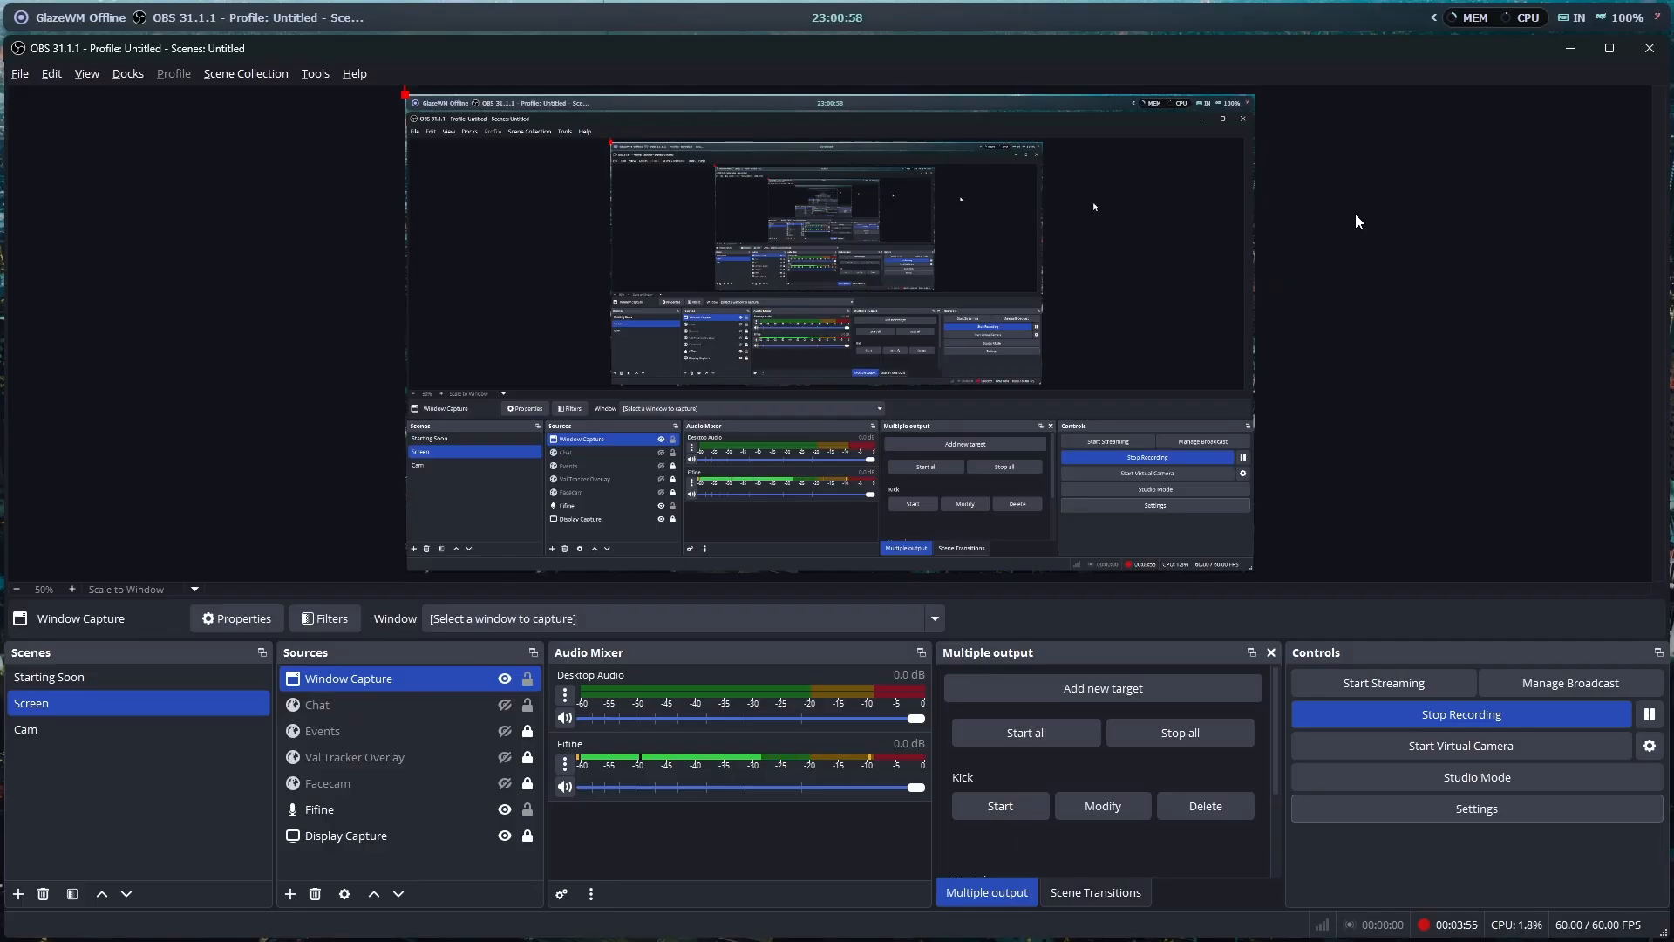
Launch DaVinci Resolve and create a new project named "Youtube Short".
key(alt+space)
text(davin)
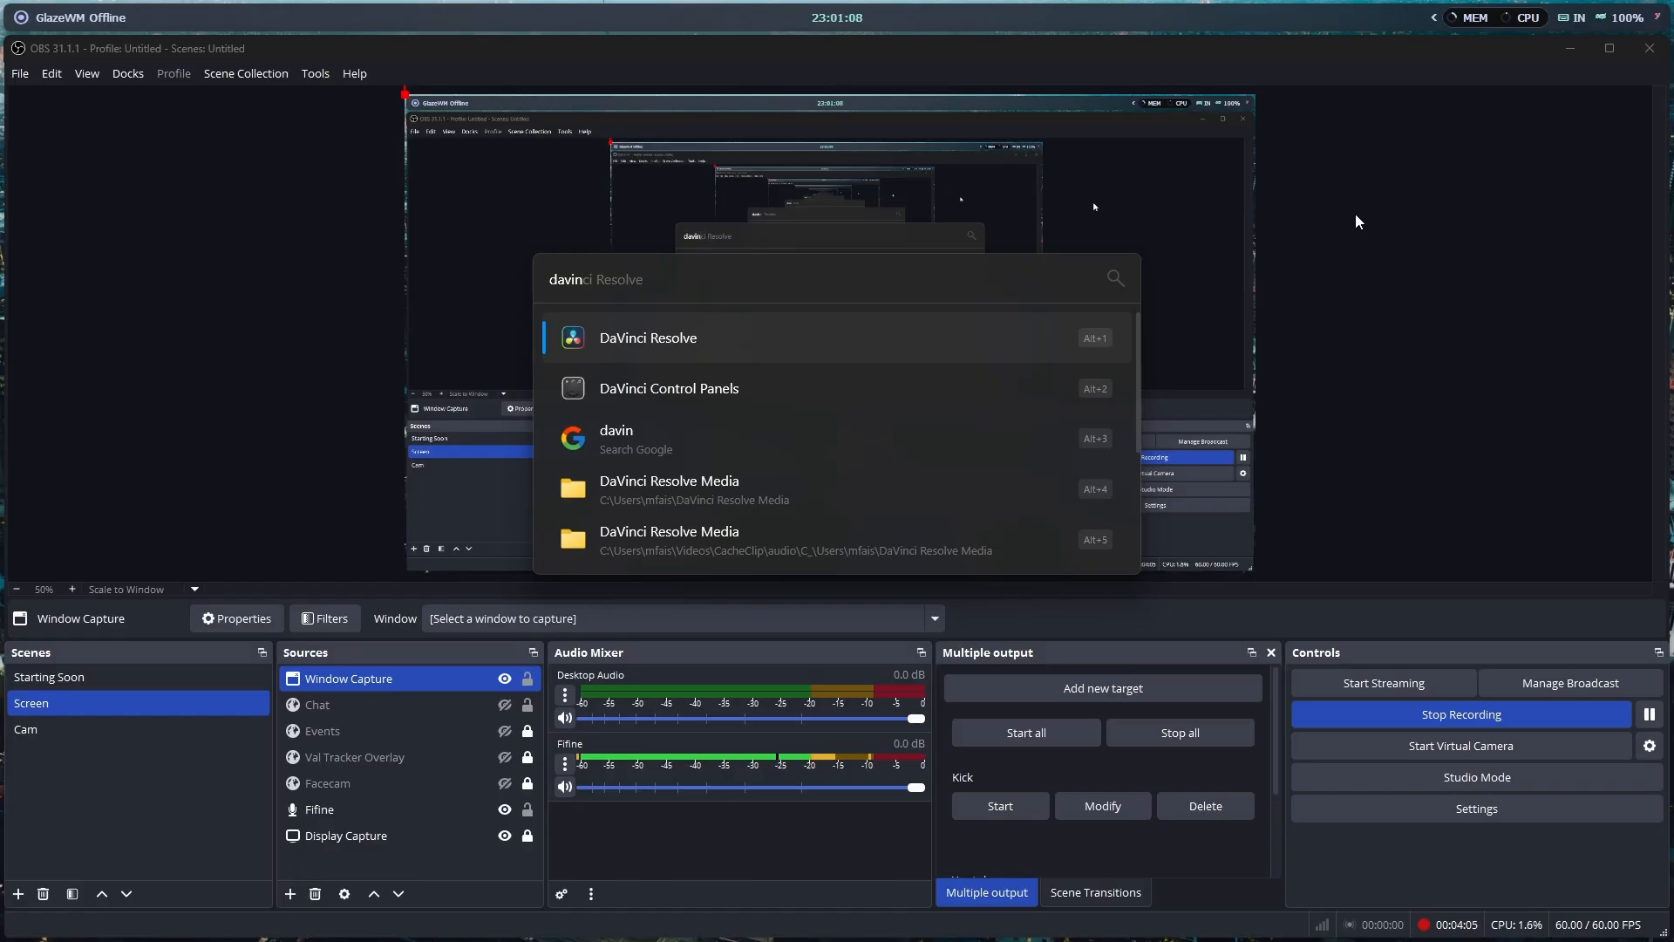
click(1018, 353)
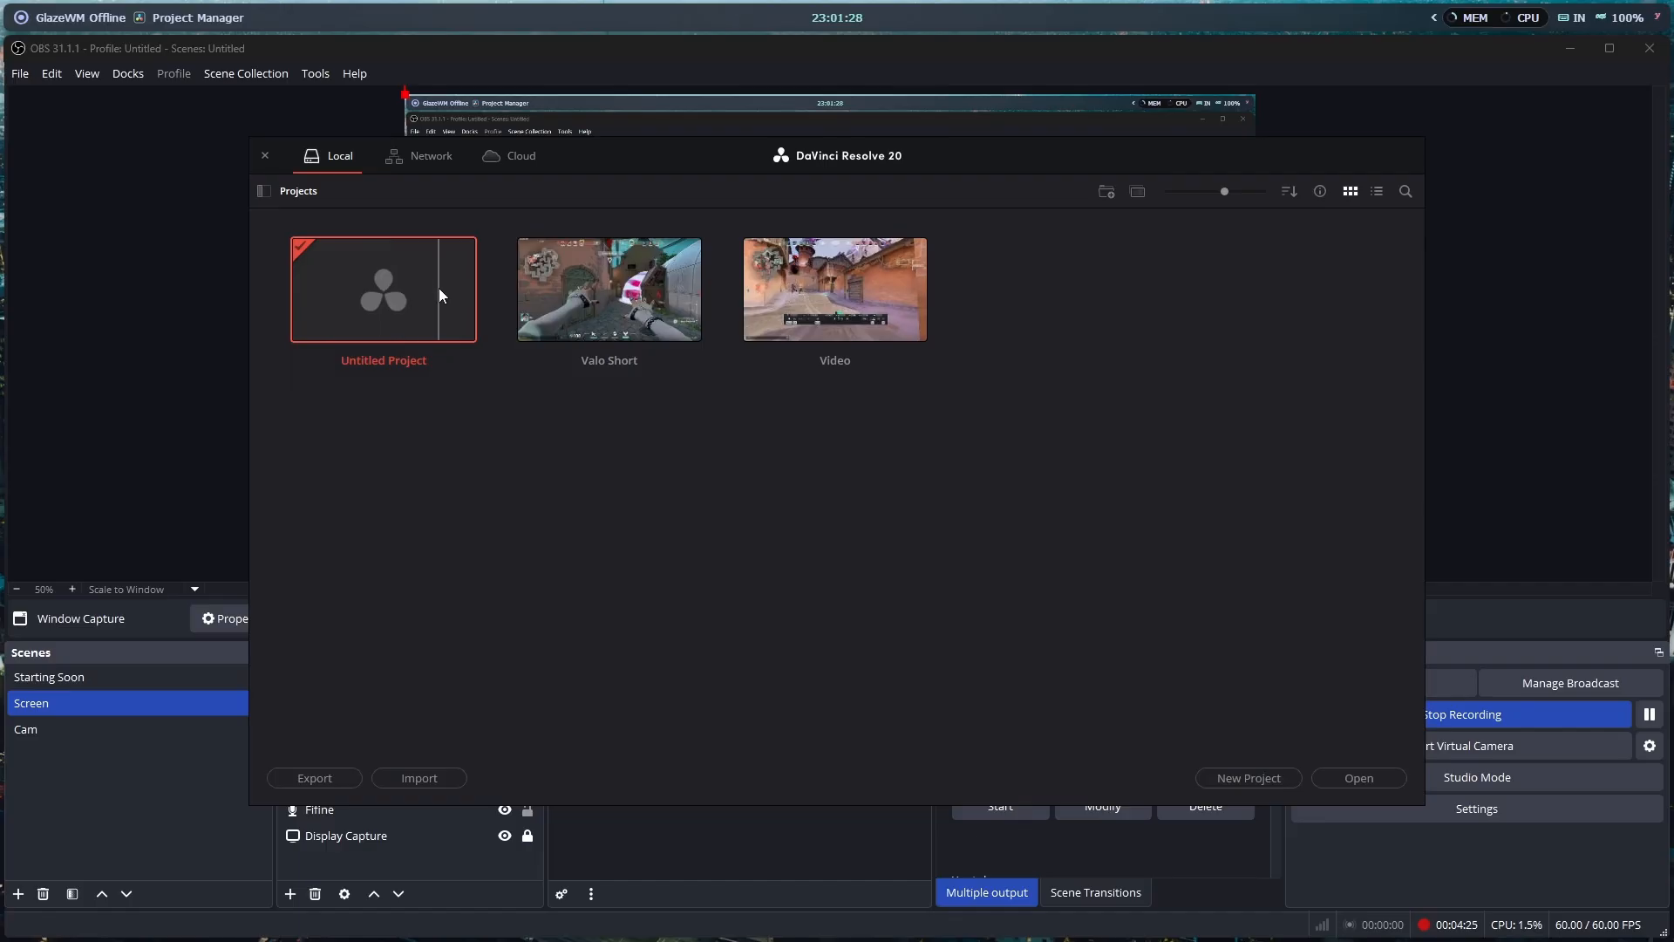
double_click(384, 284)
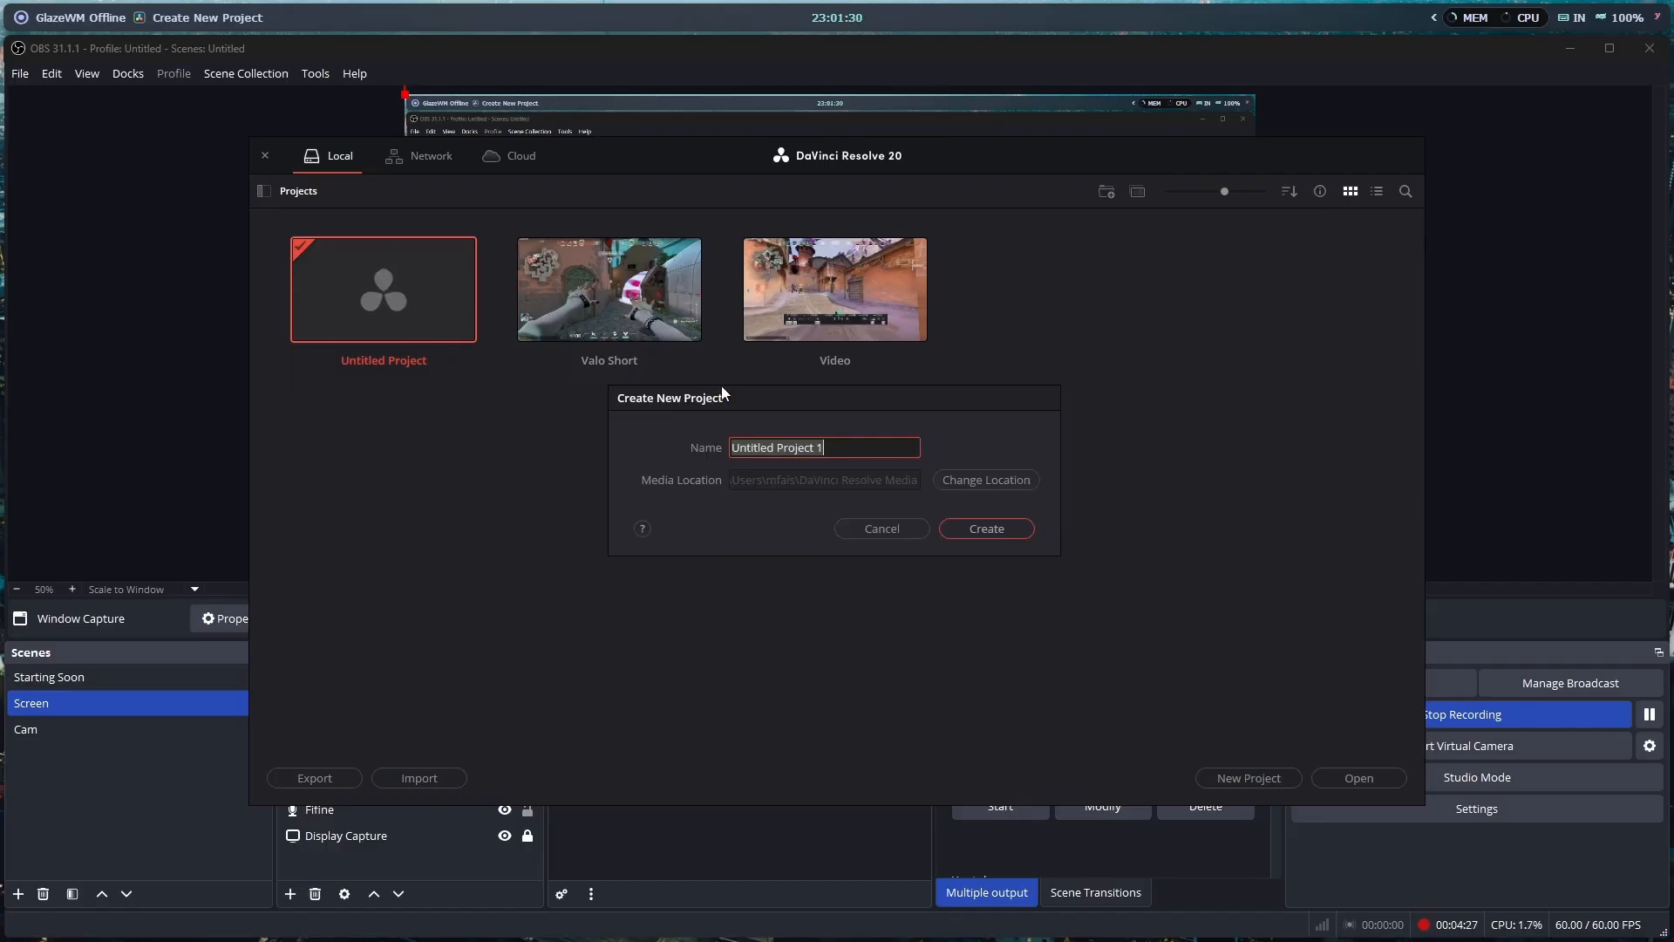
text(Youtube Short)
click(1016, 529)
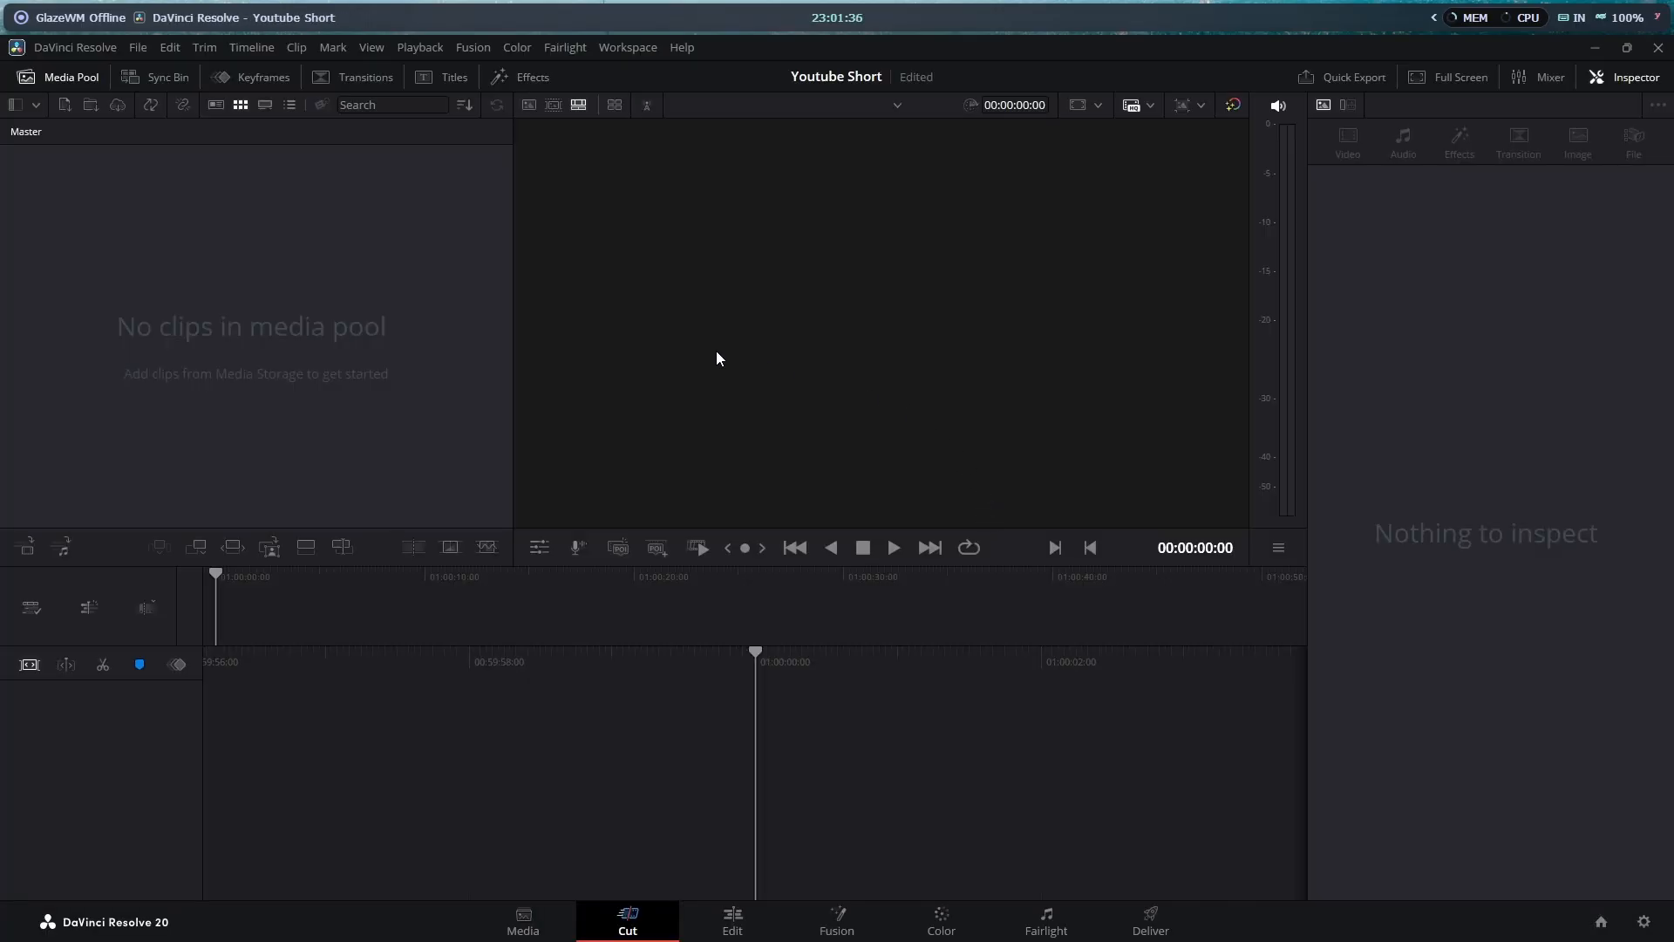
Look through the Media, Cut, Edit, Fusion, Color, Fairlight and Deliver pages of the project.
click(540, 930)
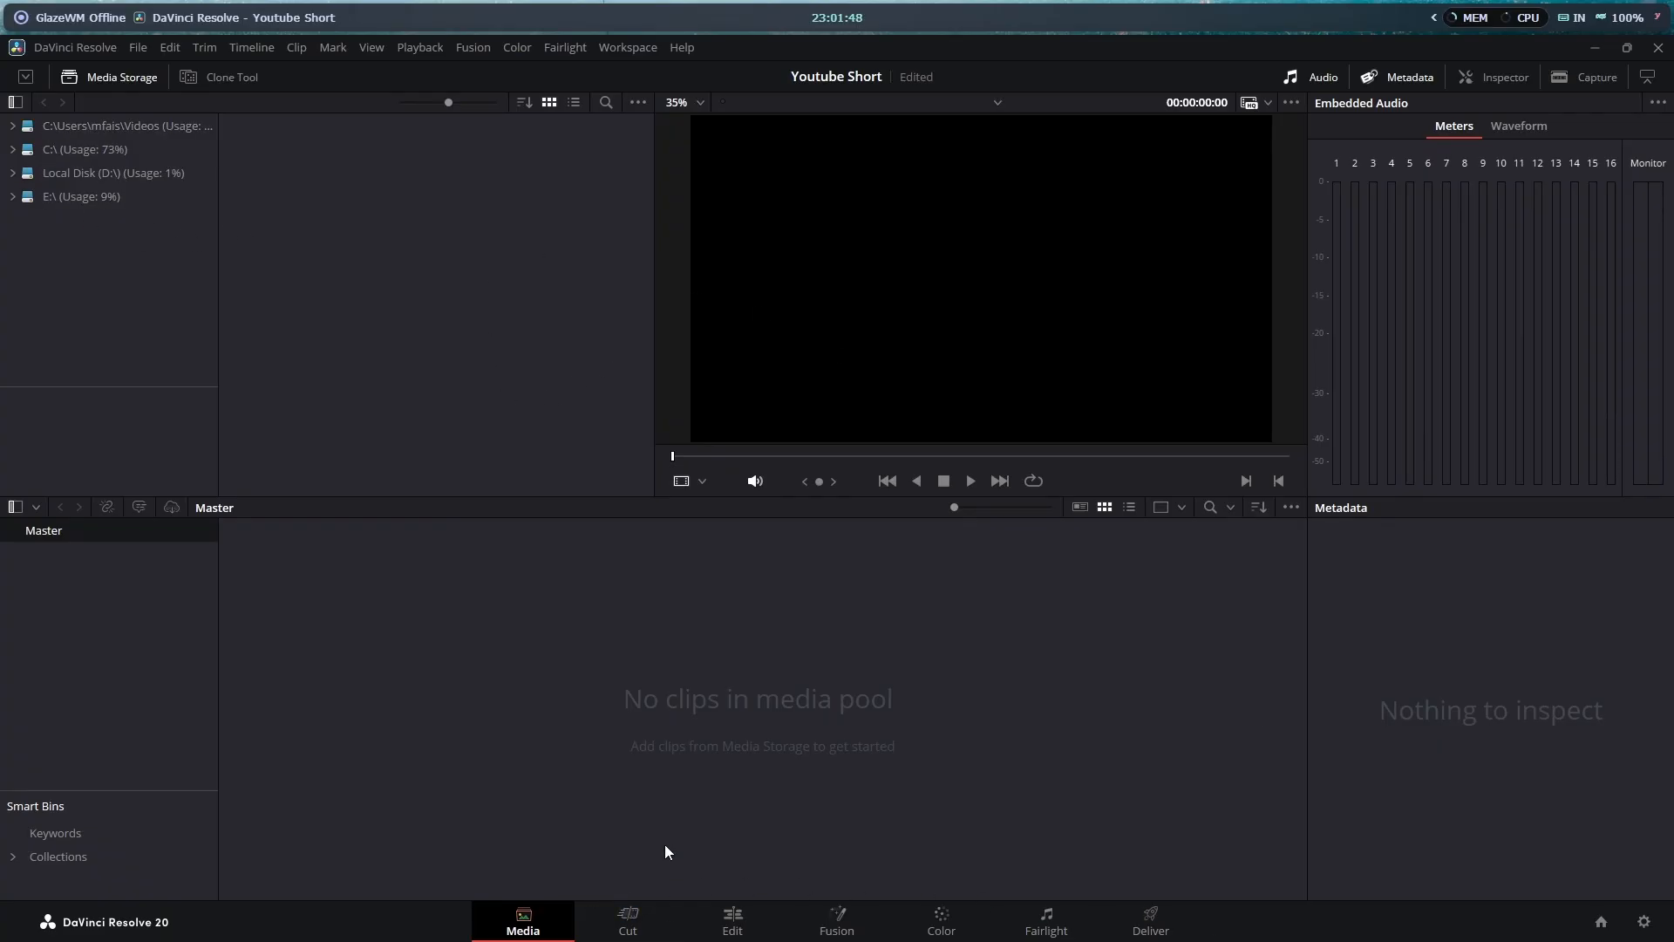
click(641, 923)
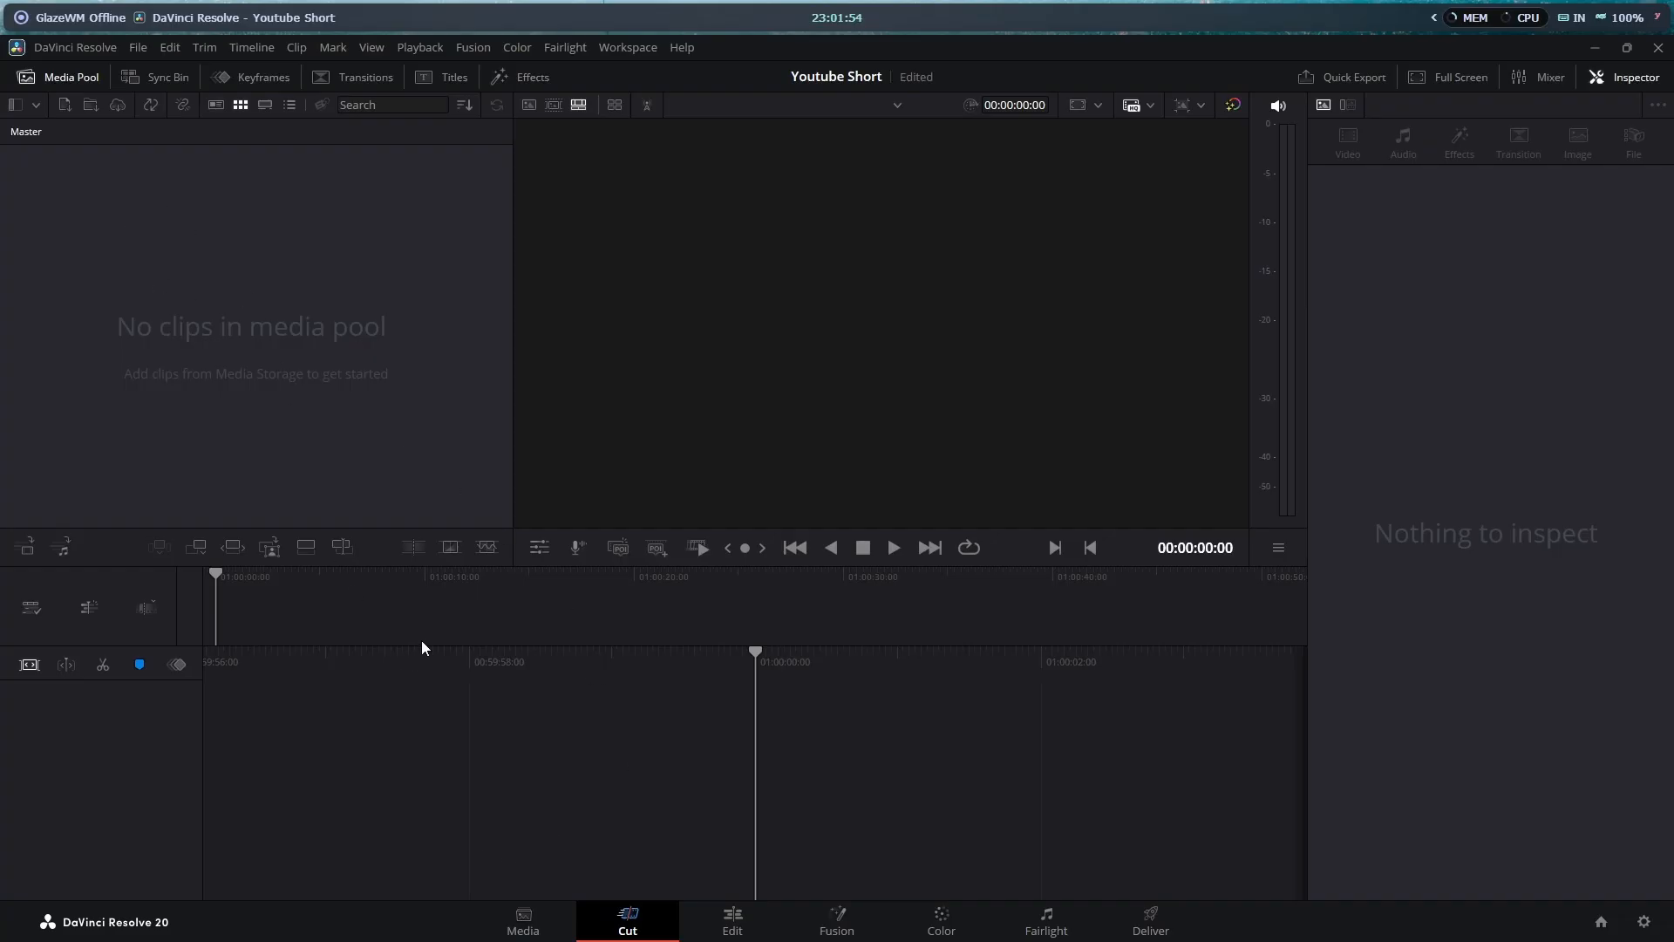
click(761, 930)
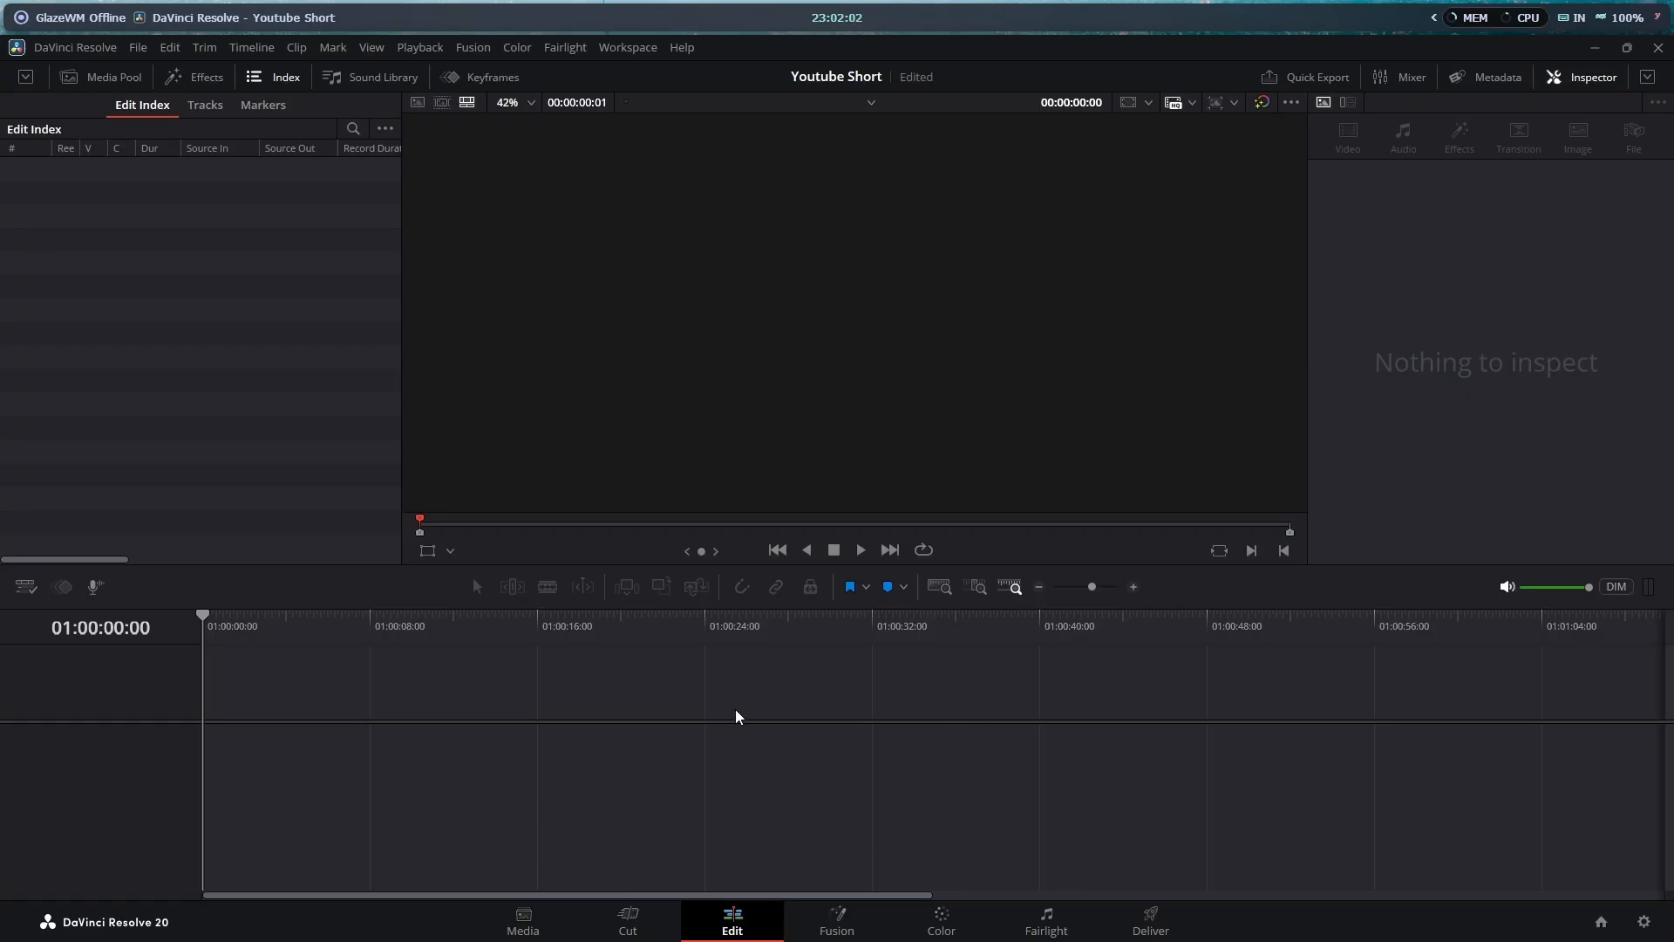
click(837, 922)
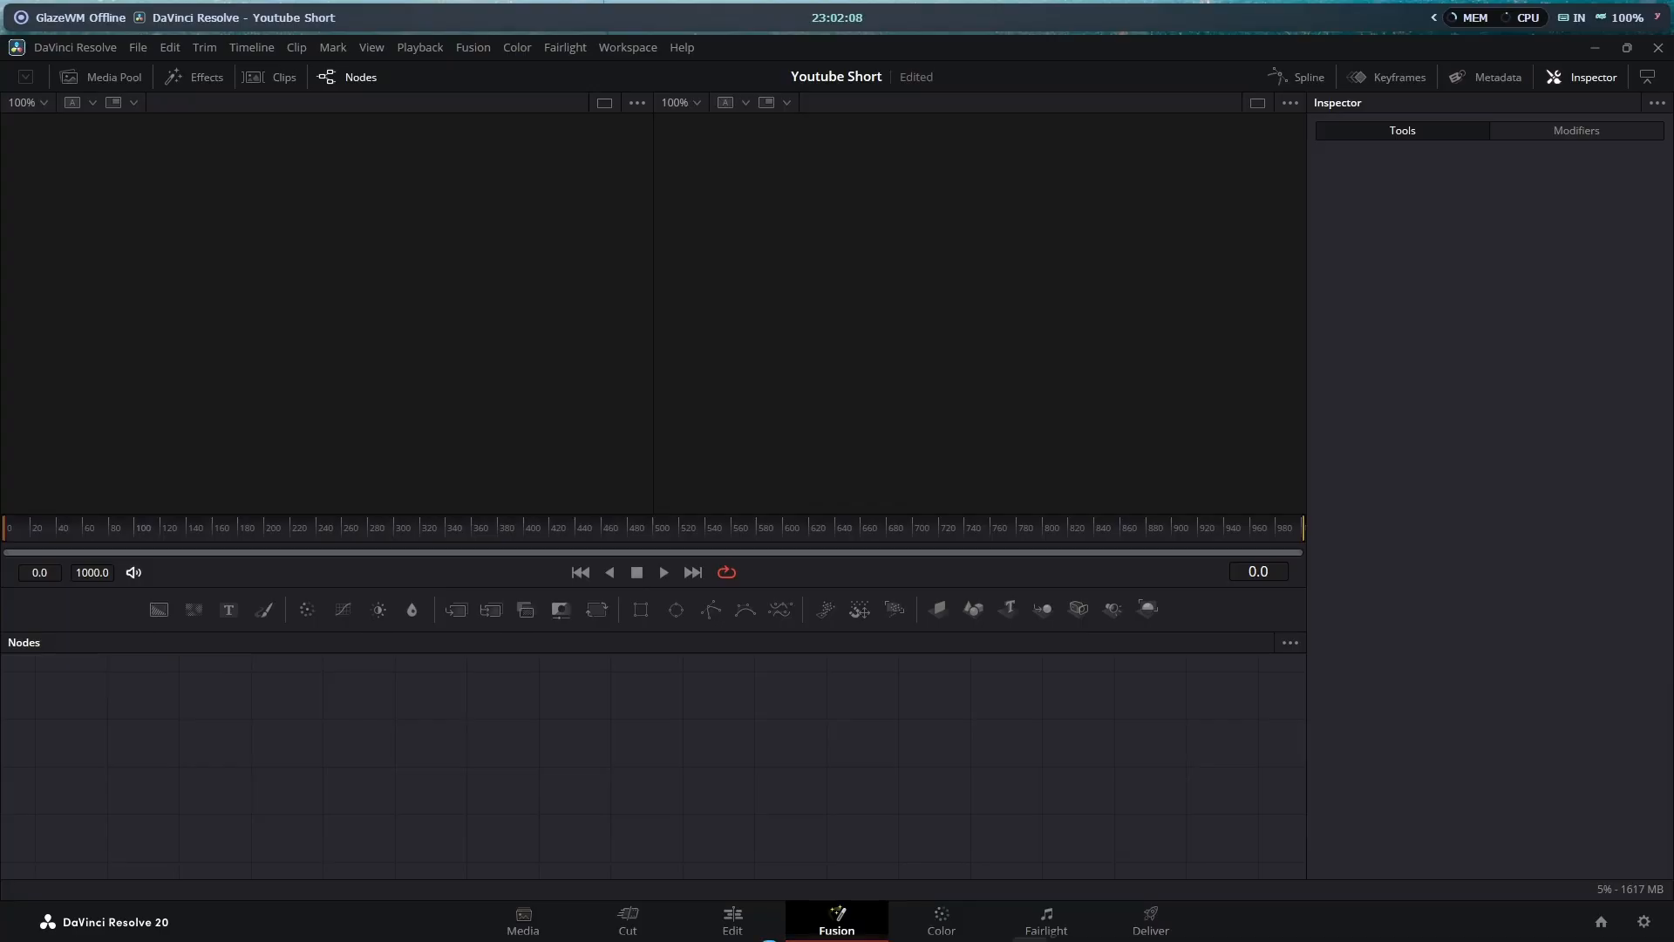
click(948, 917)
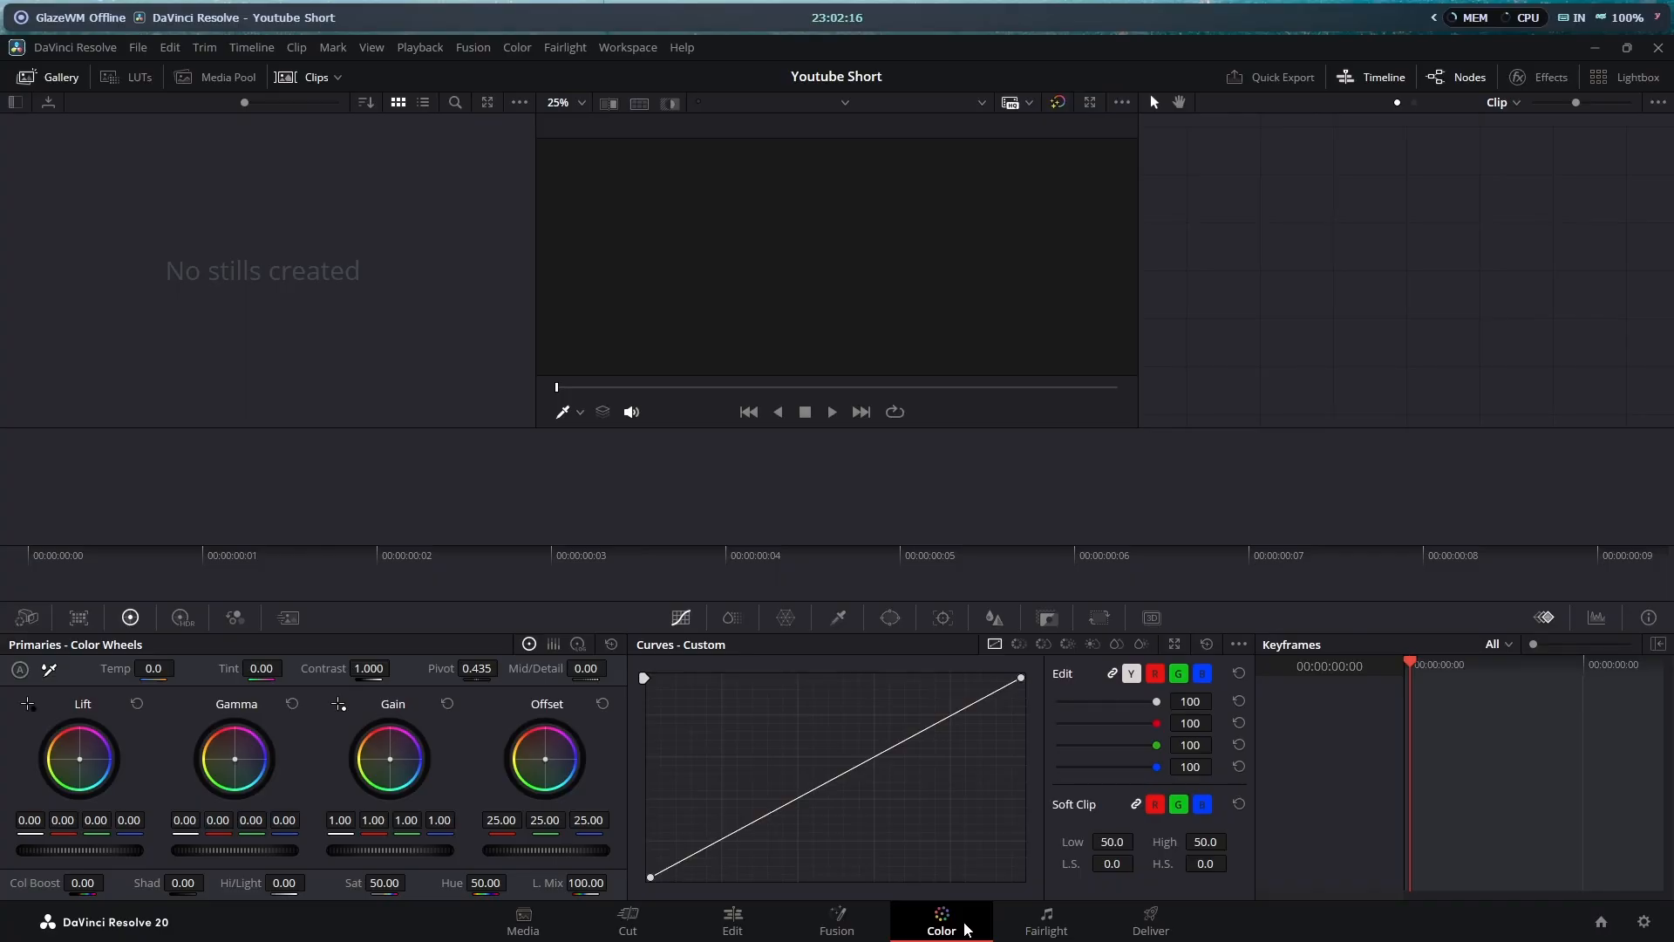
click(1042, 924)
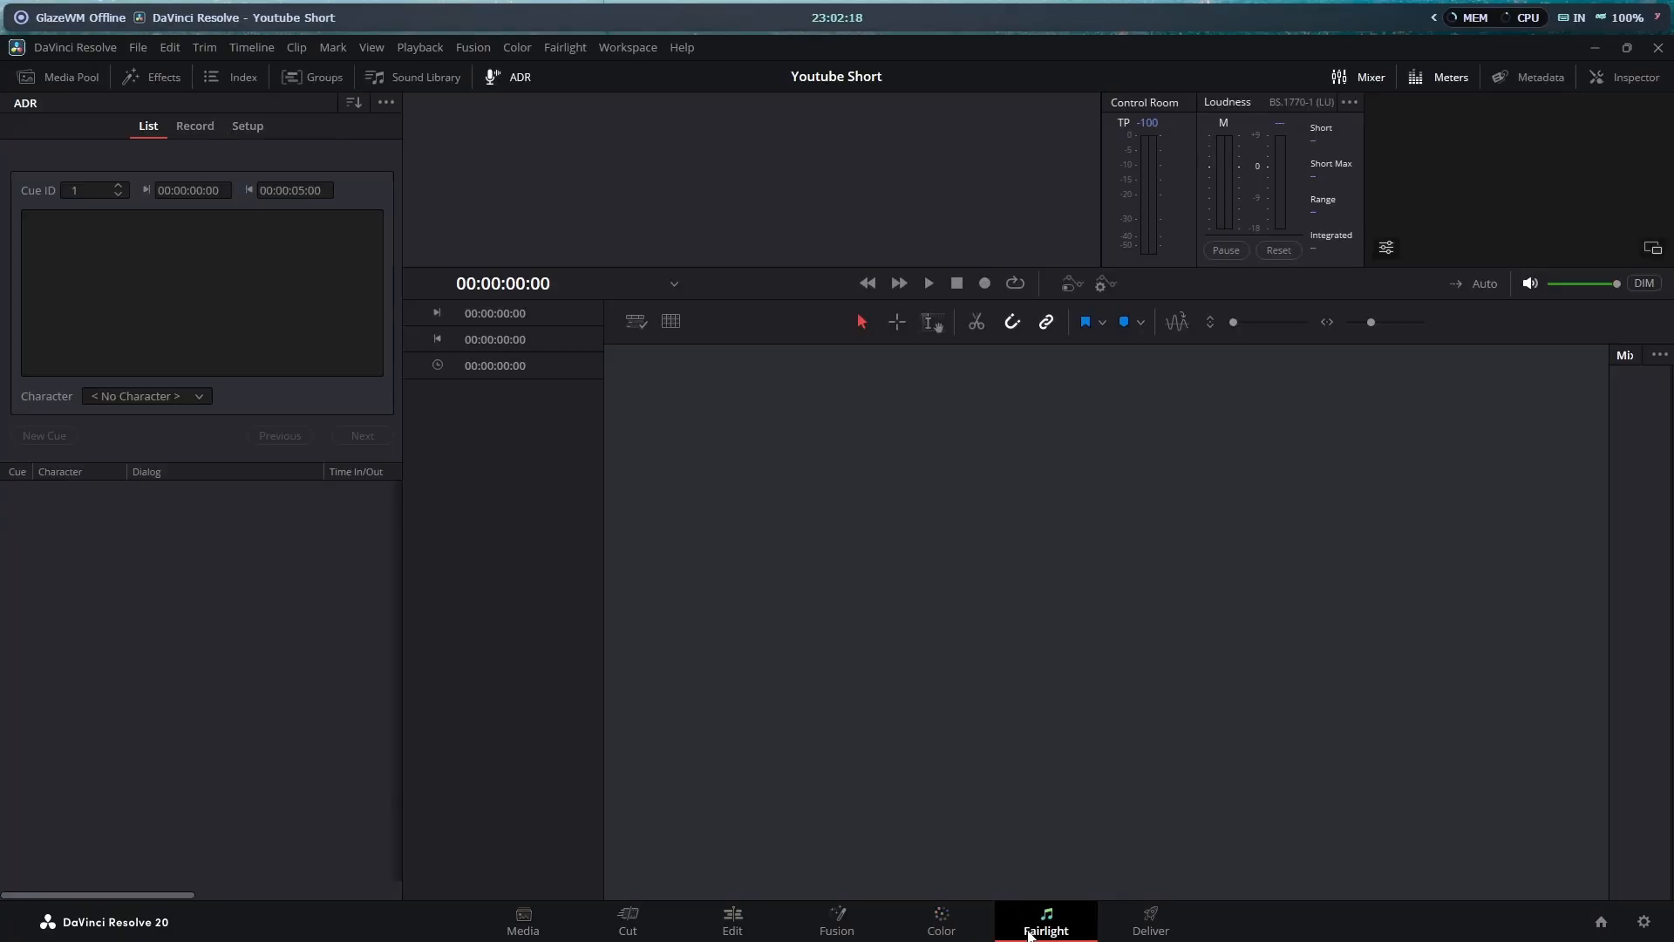
click(1150, 928)
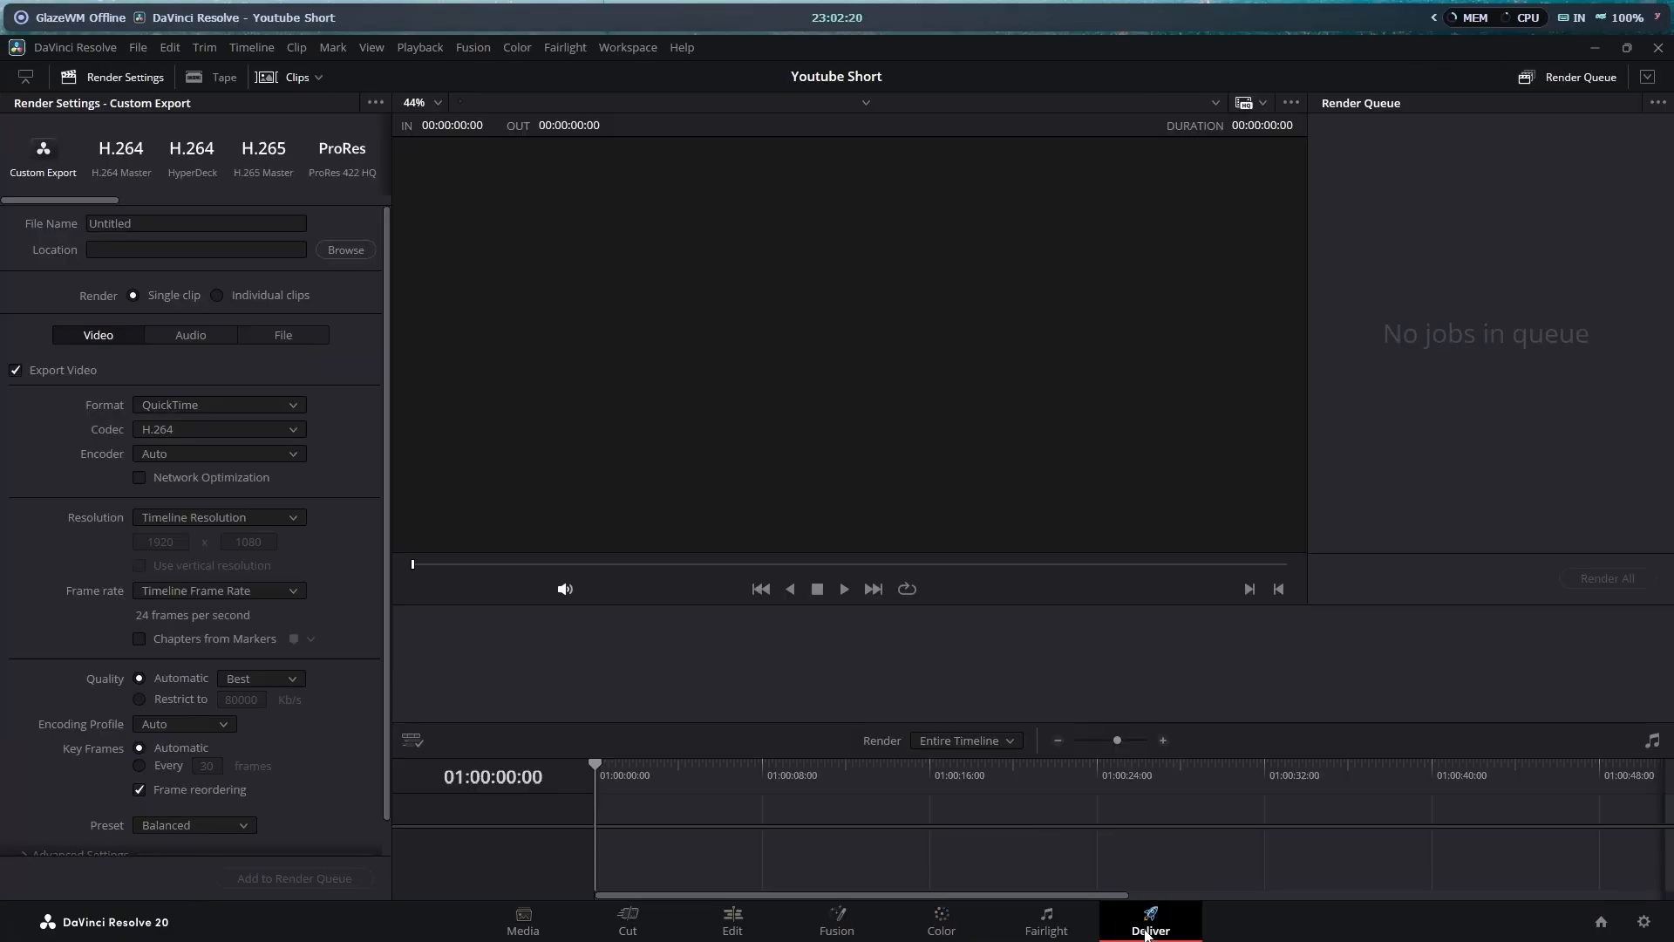
Switch to the Edit page and open the Videos folder in a maximized File Explorer window.
key(shift+4)
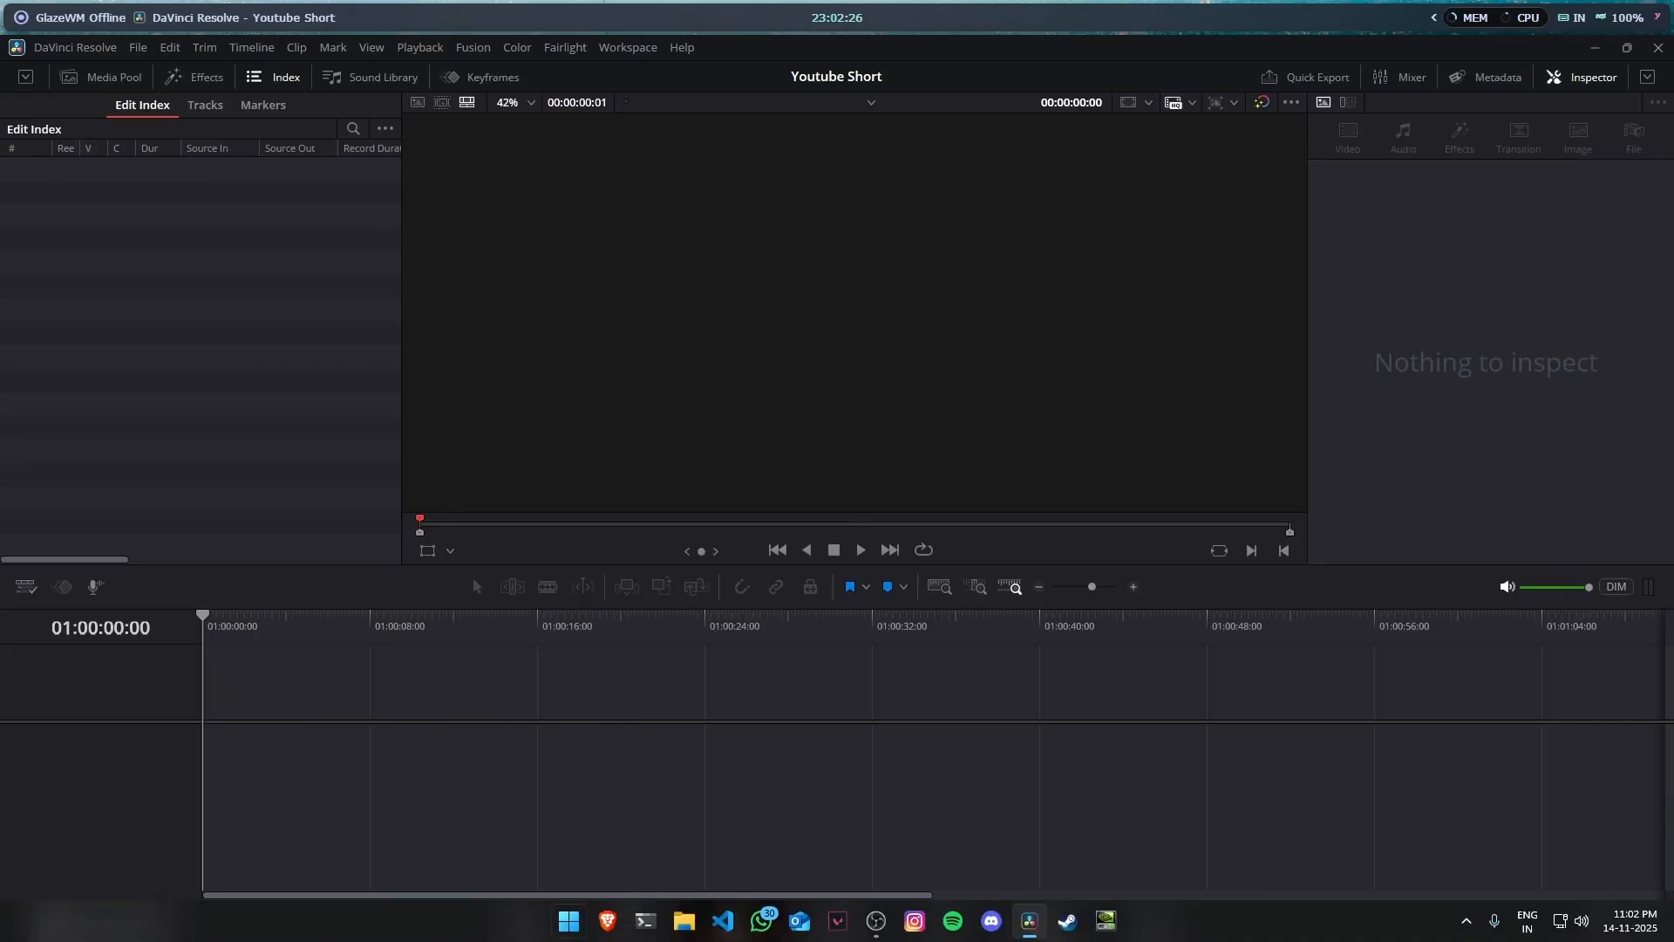
click(676, 924)
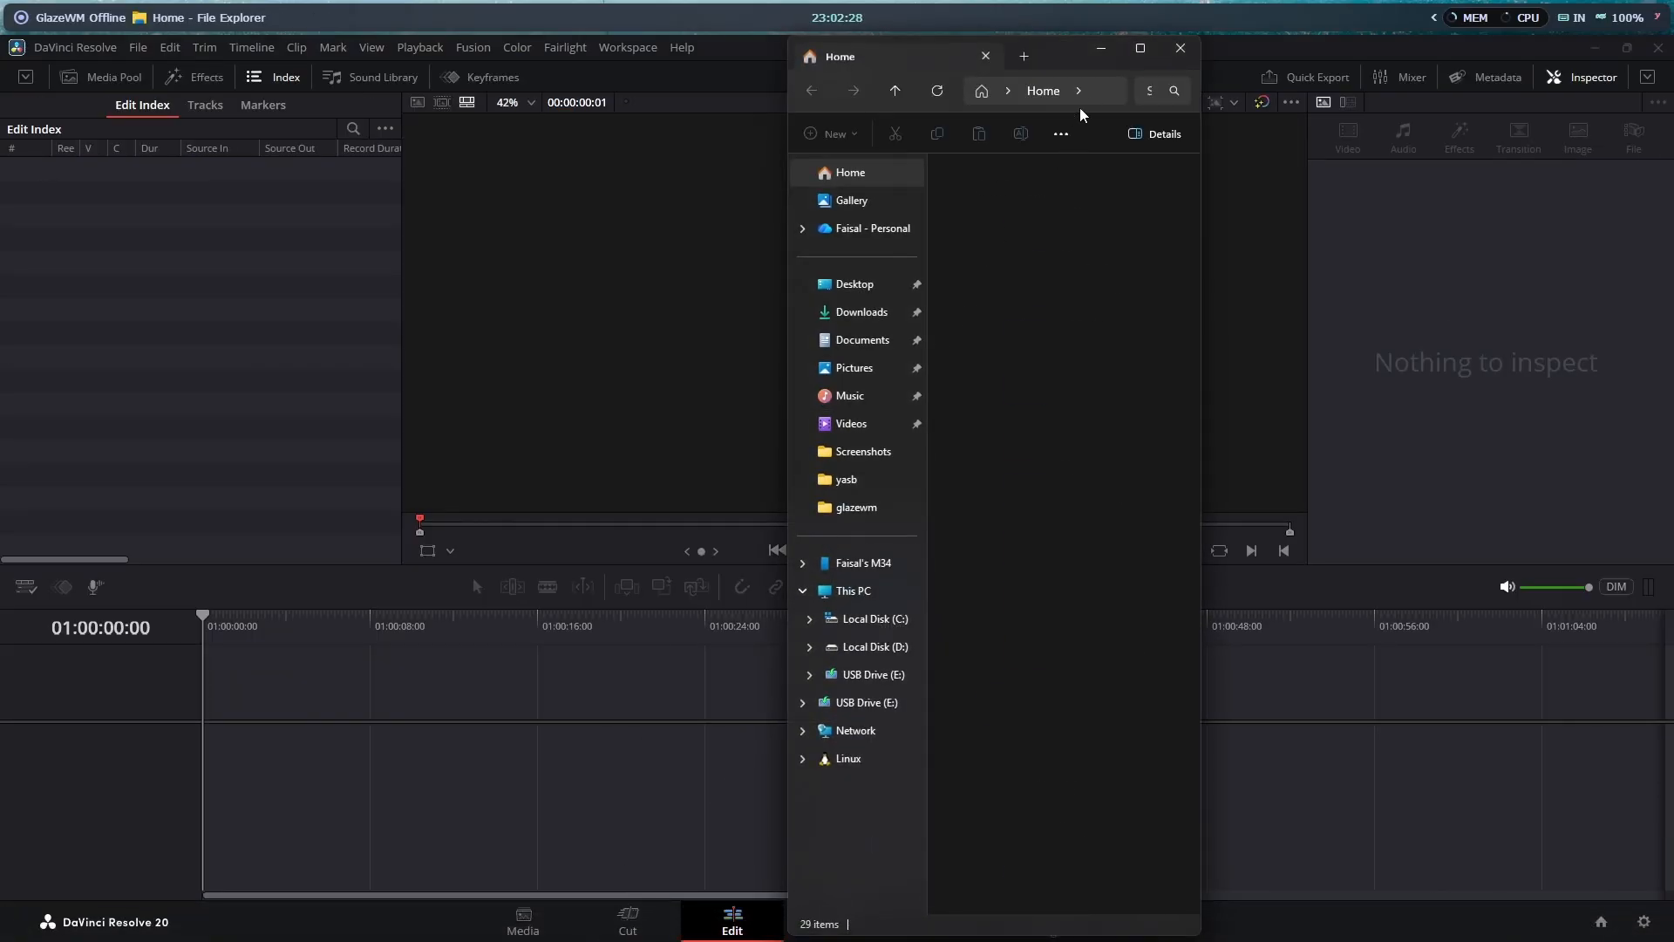
double_click(1044, 47)
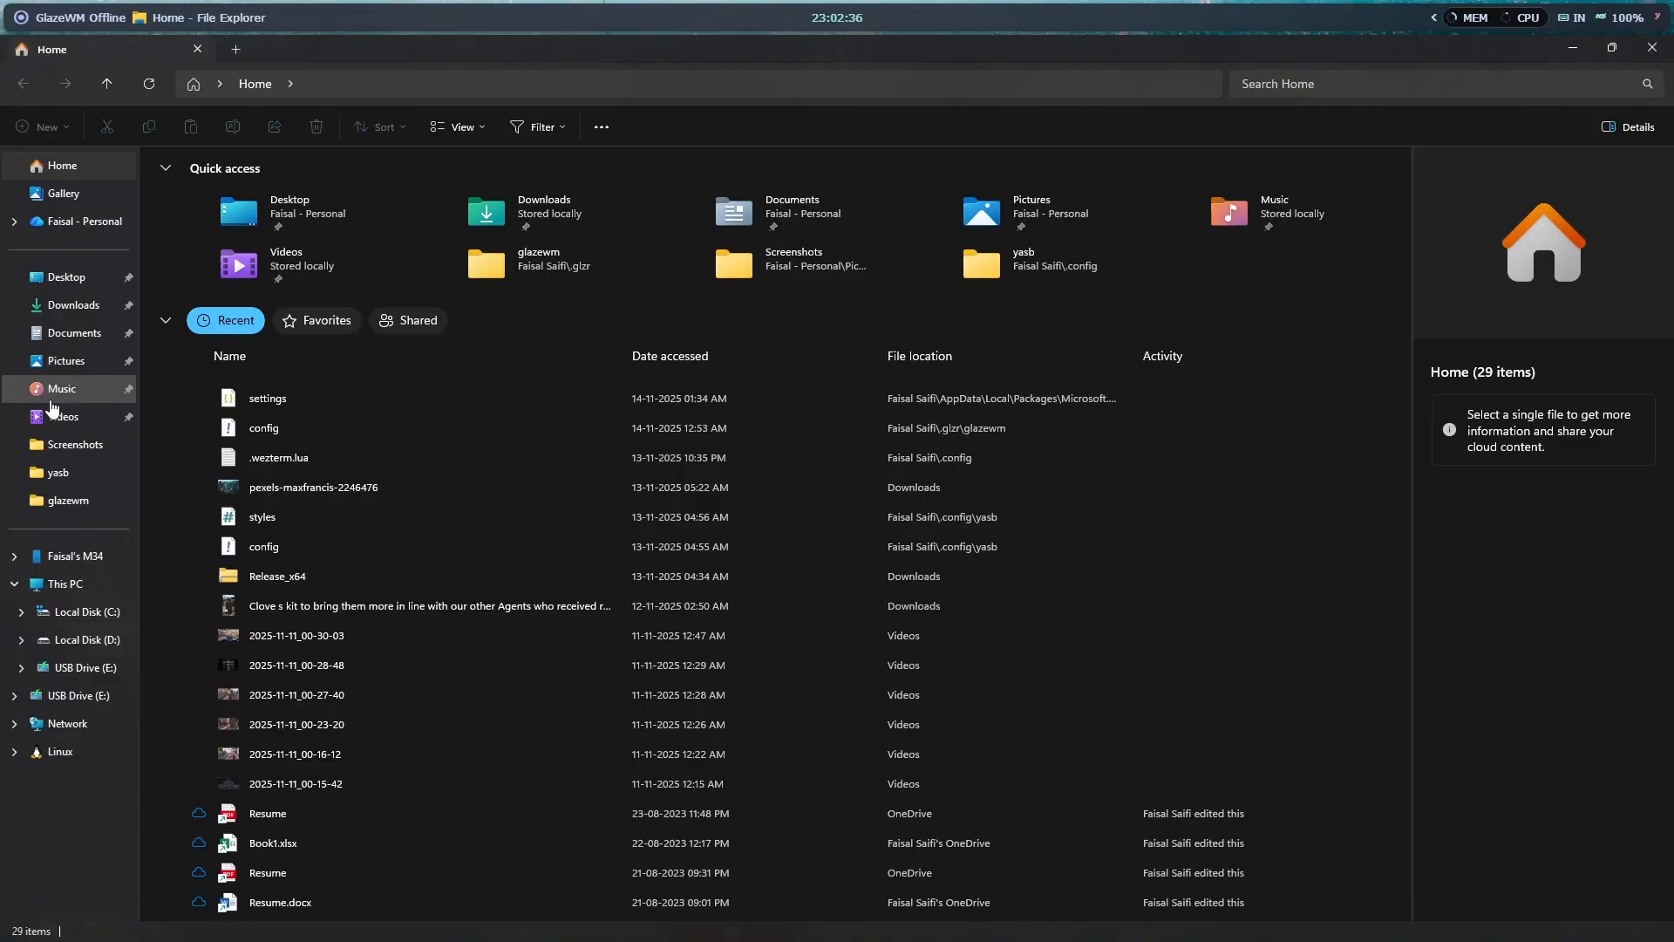
click(57, 419)
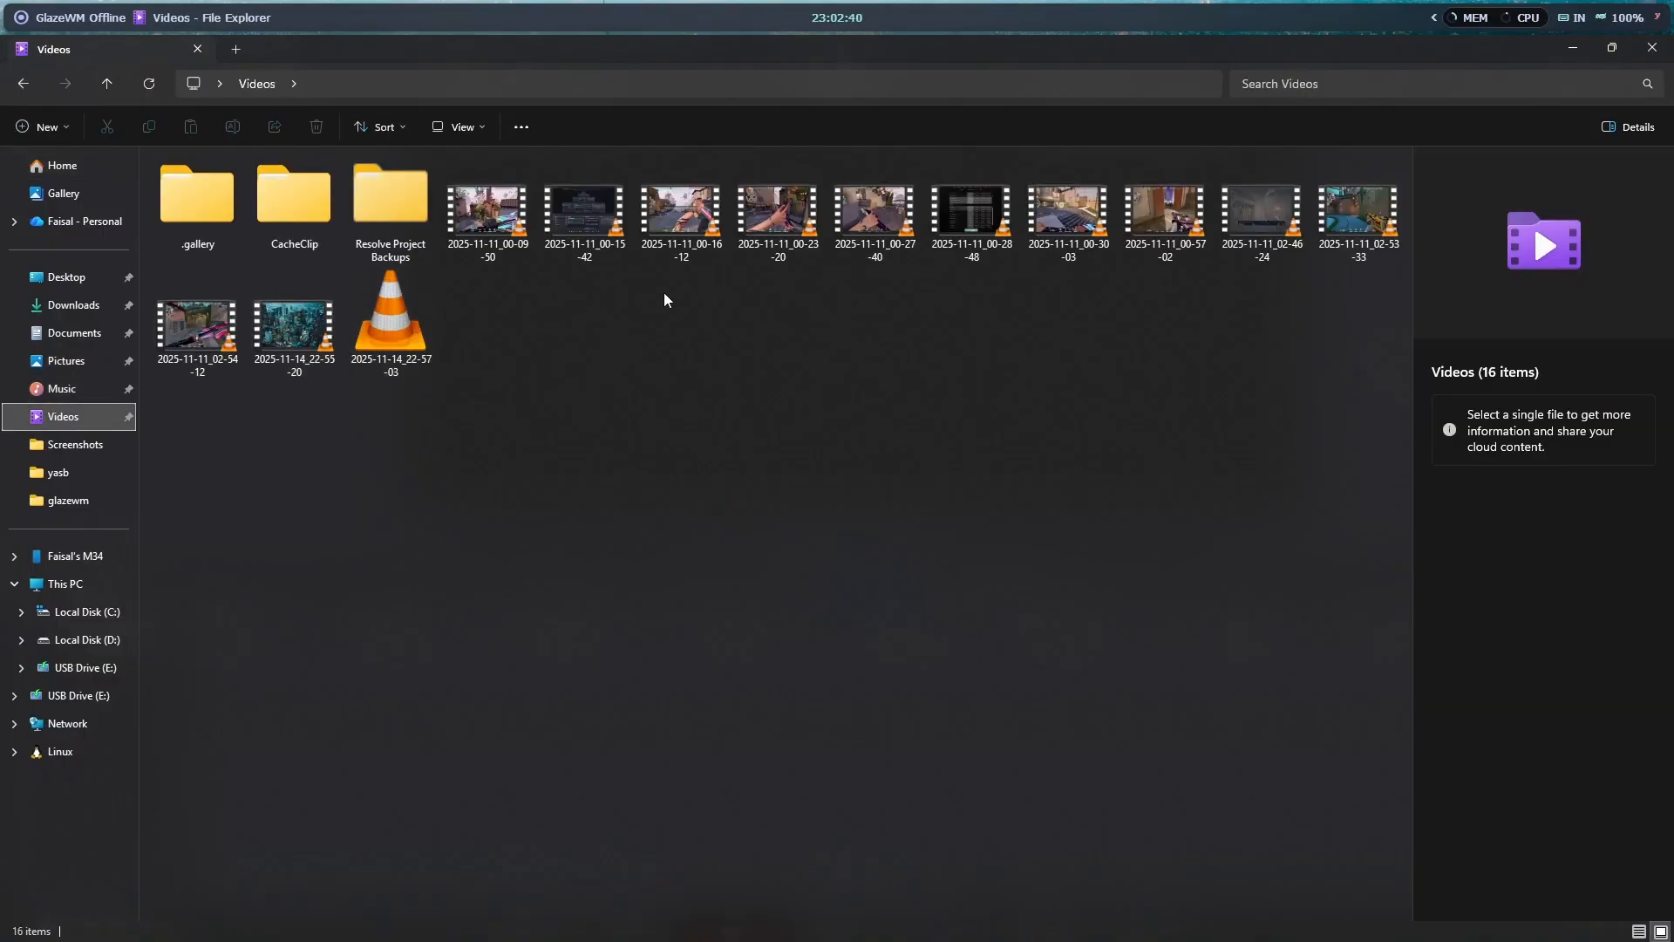
Preview the recording 2025-11-11_02-53-33.mkv in VLC, skipping ahead to the gameplay, and close the player.
click(1361, 249)
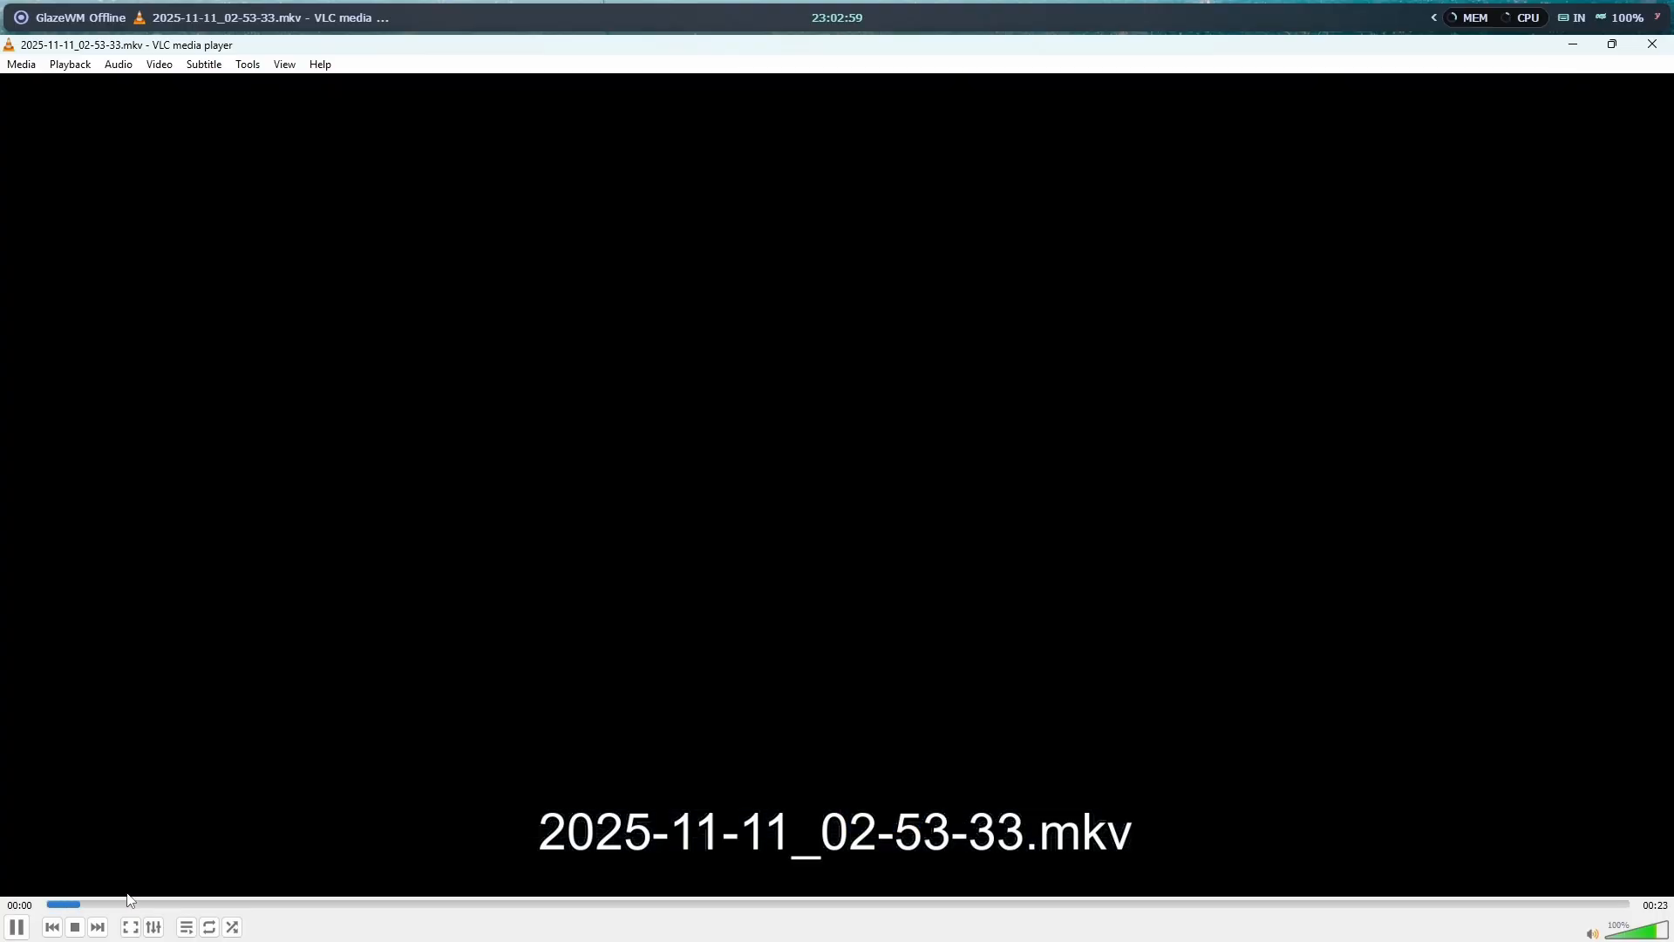
click(259, 903)
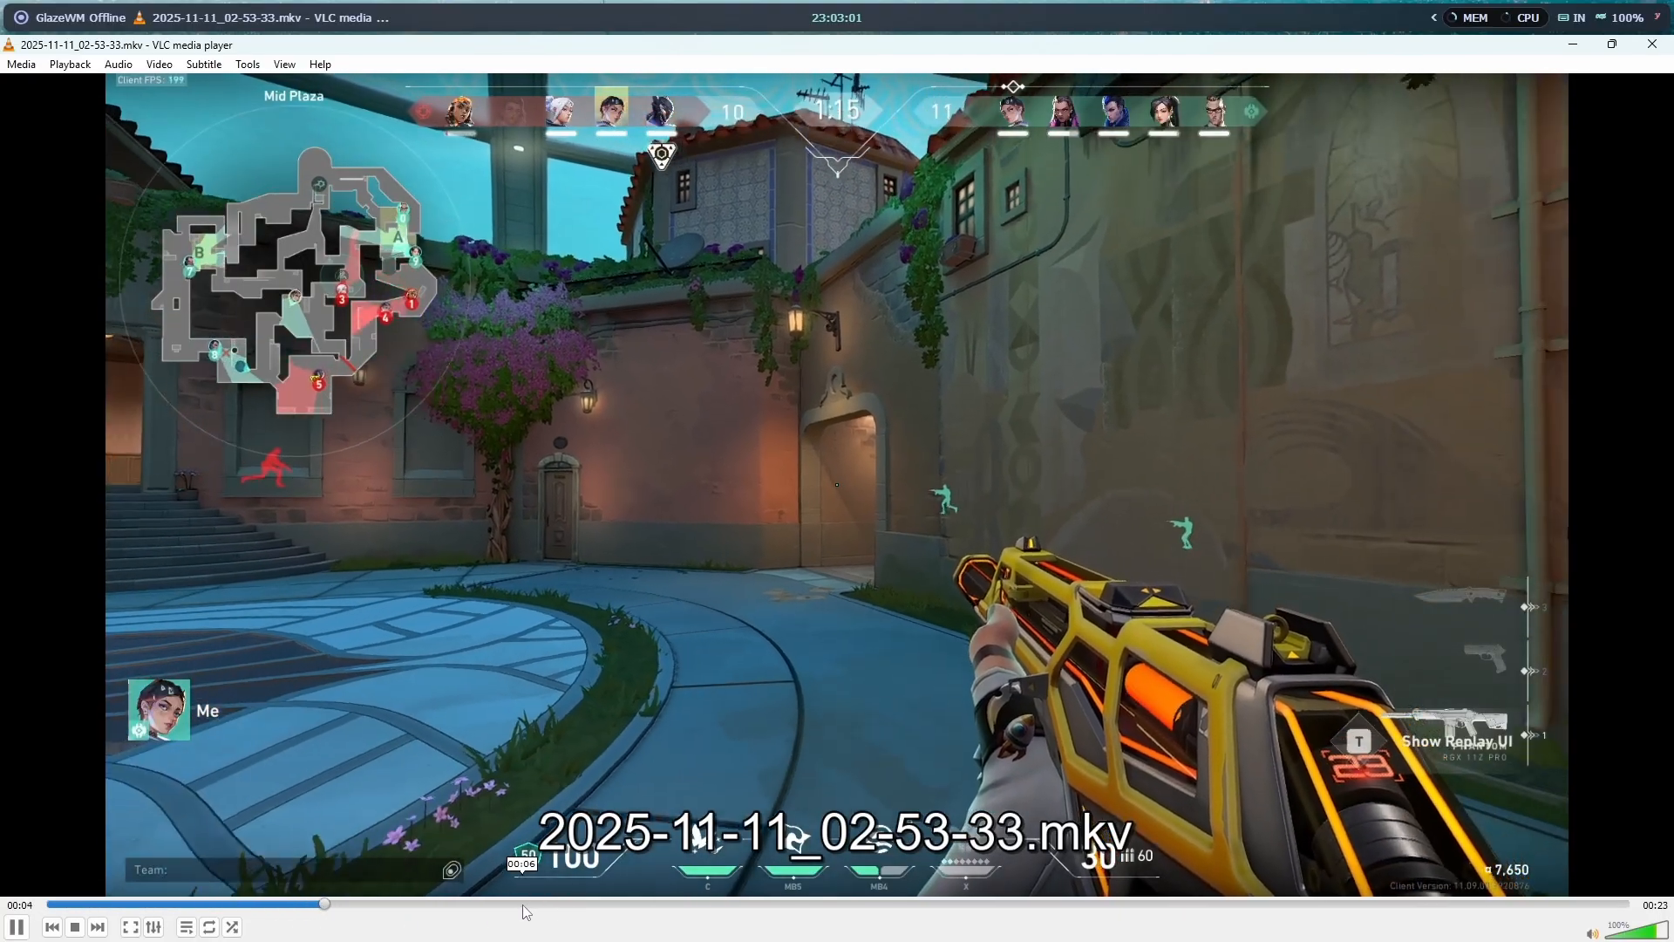
click(522, 904)
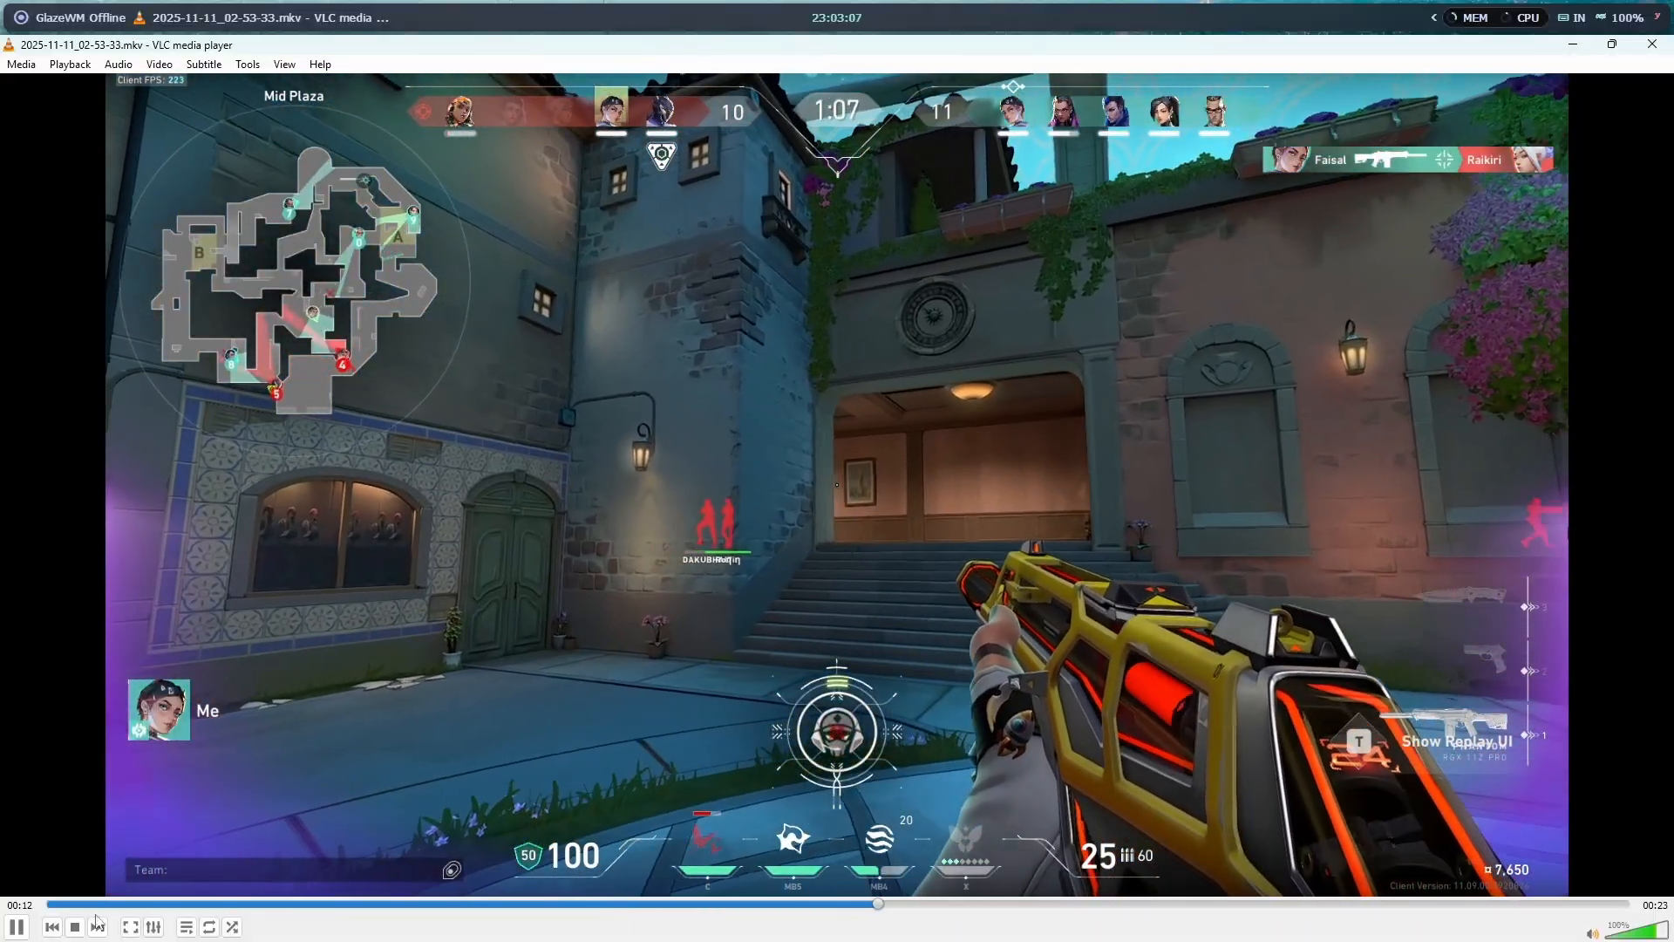
click(17, 926)
click(1653, 44)
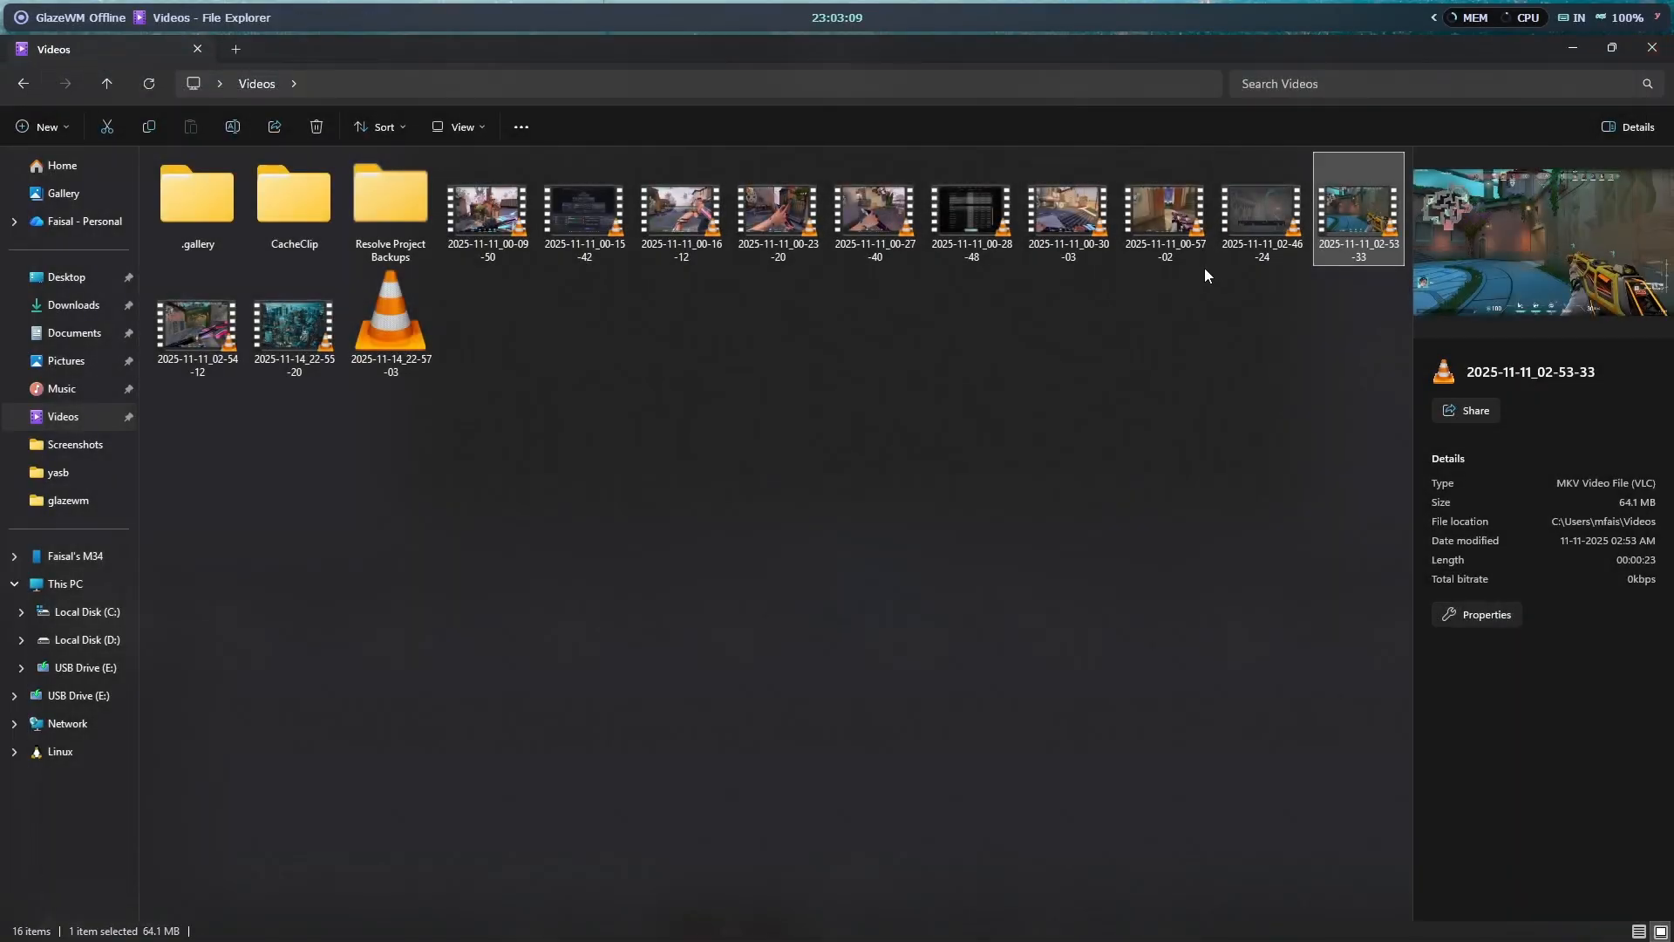
Add 2025-11-11_02-53-33.mkv from the Videos folder to the start of the empty timeline and change the project frame rate to match it.
drag(1116, 54, 1259, 112)
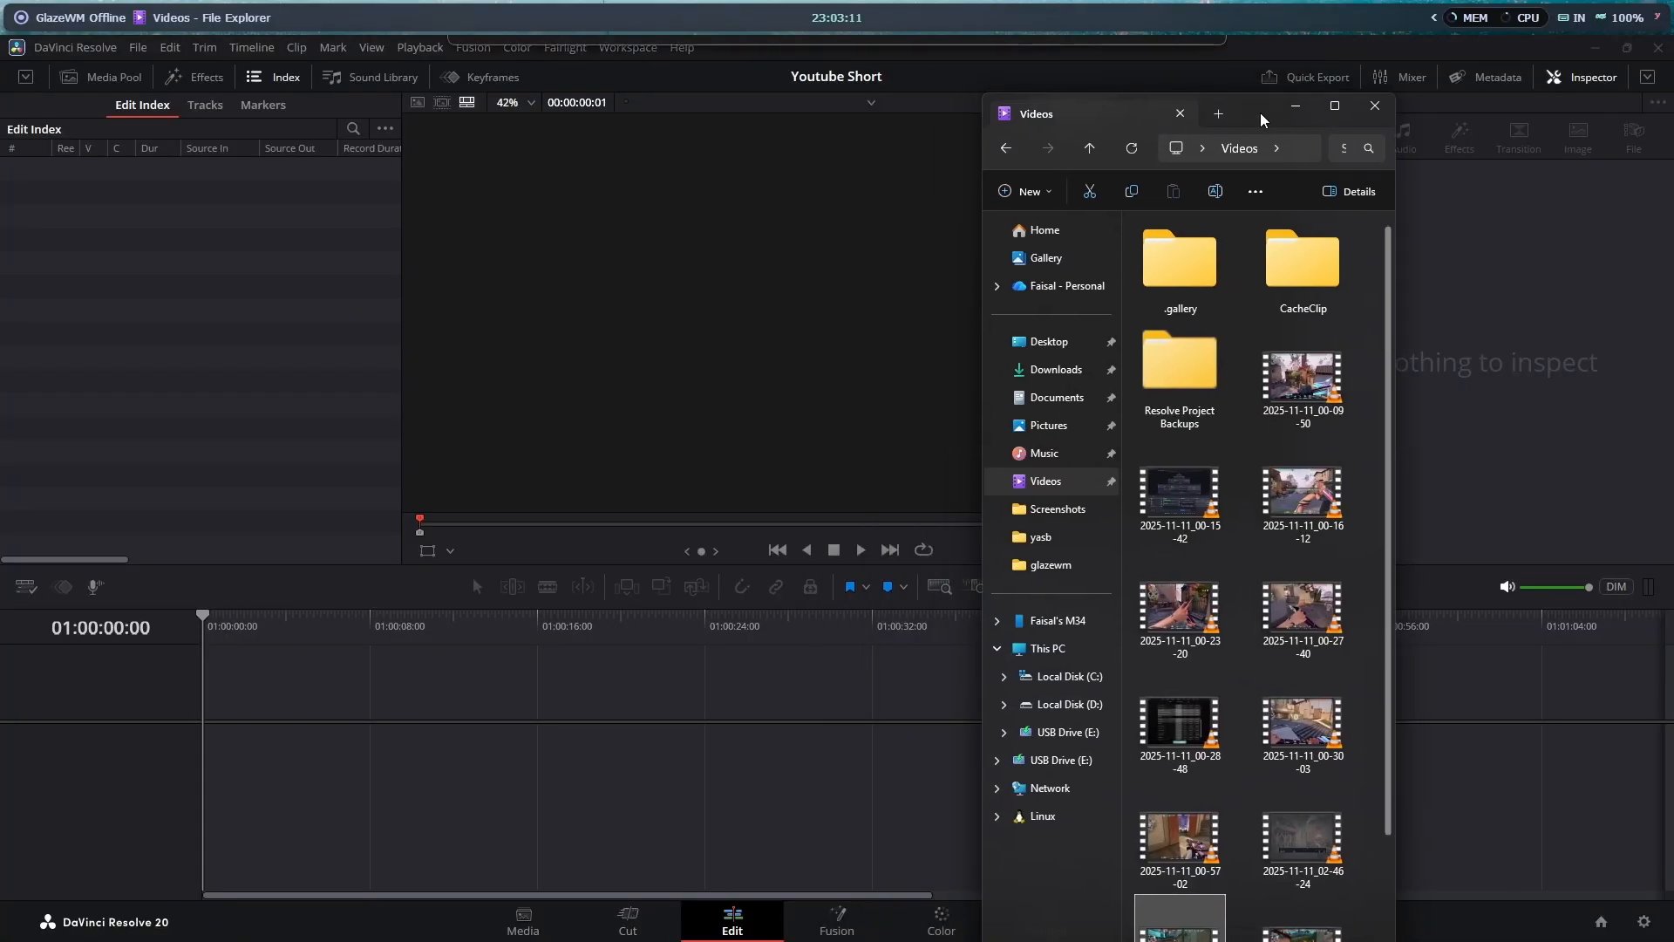
scroll(1245, 482, down, 2)
drag(1186, 832, 232, 767)
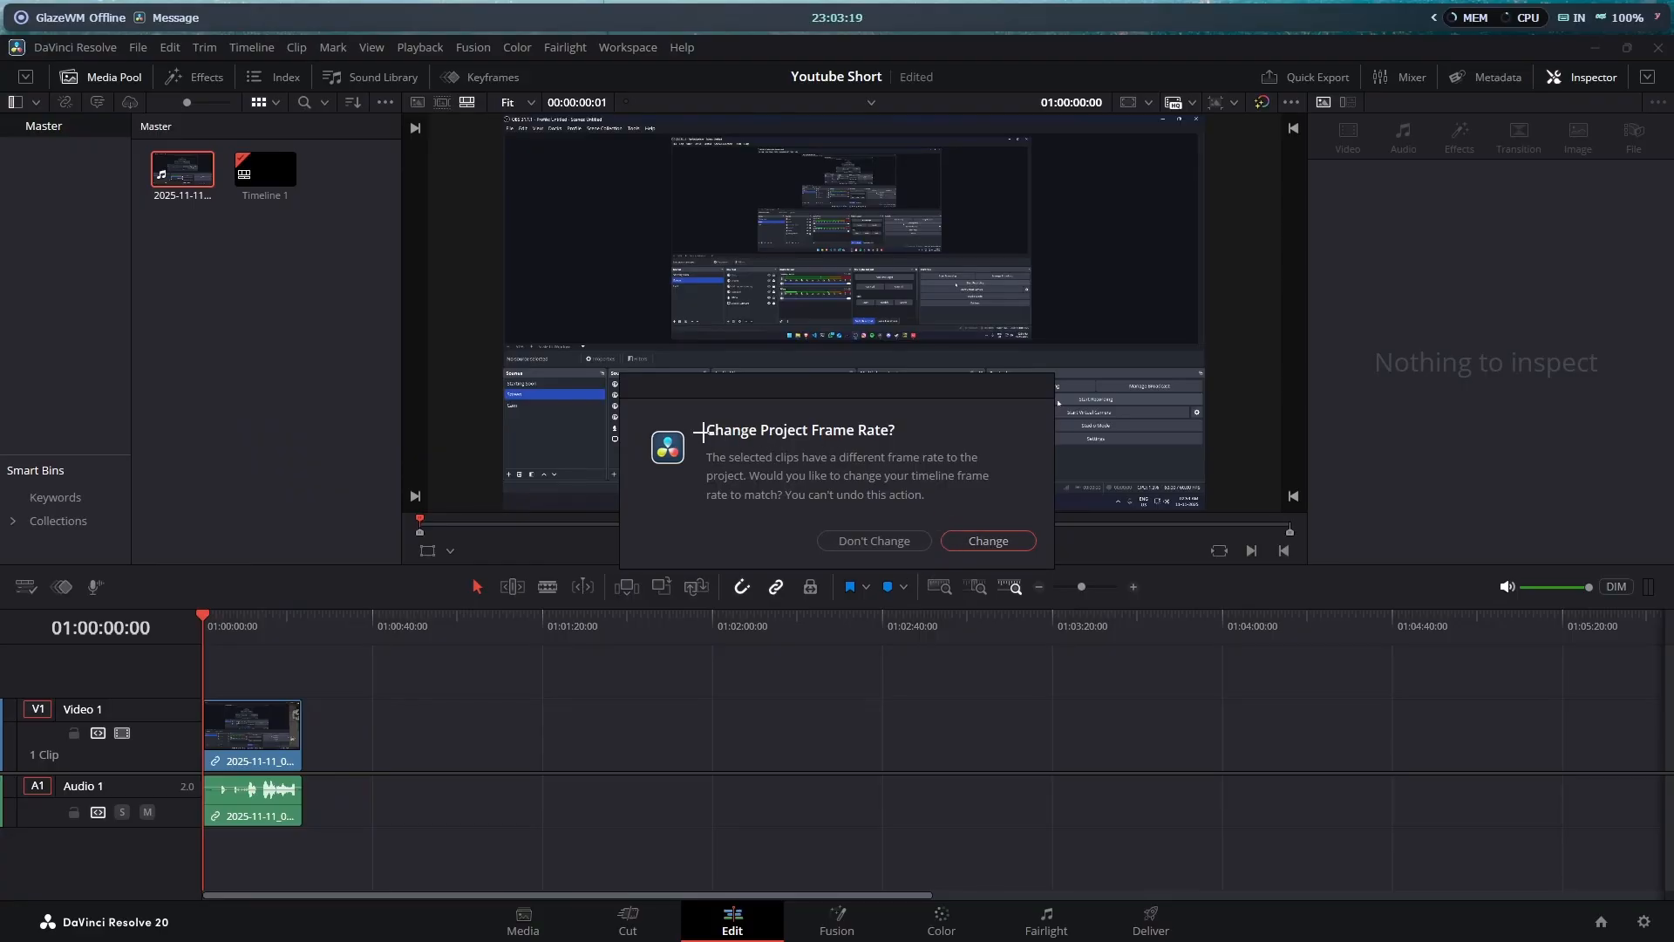
click(969, 539)
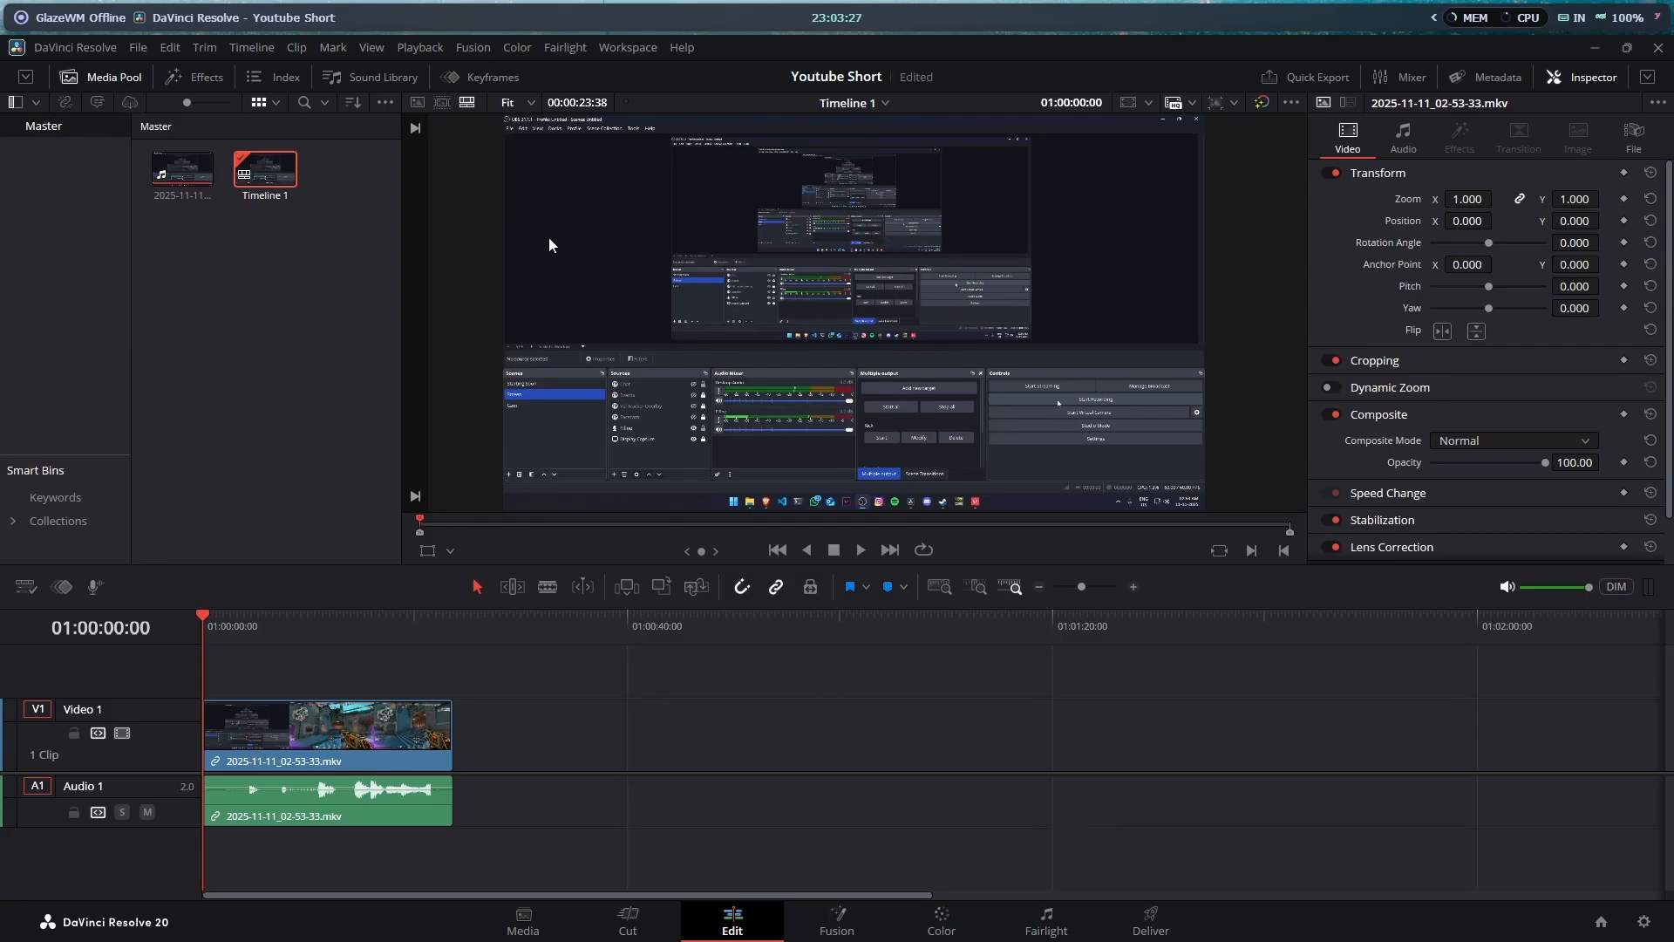
Enable vertical resolution in the project settings for a 1080 x 1920 timeline and save the settings.
click(135, 47)
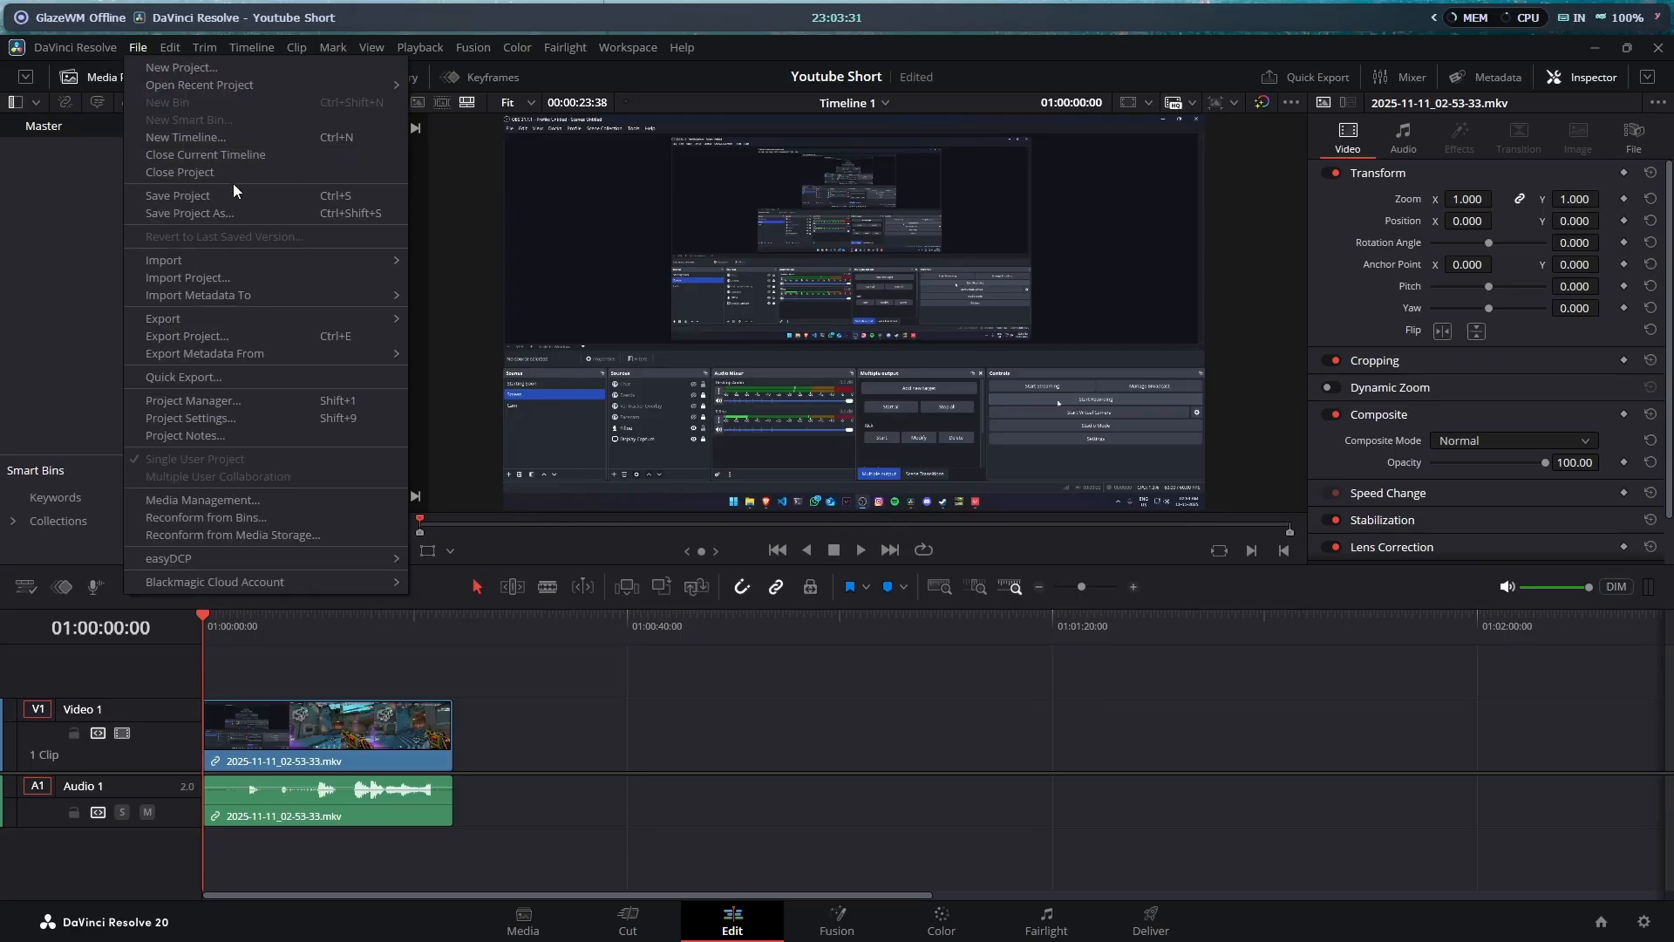
click(213, 421)
click(825, 239)
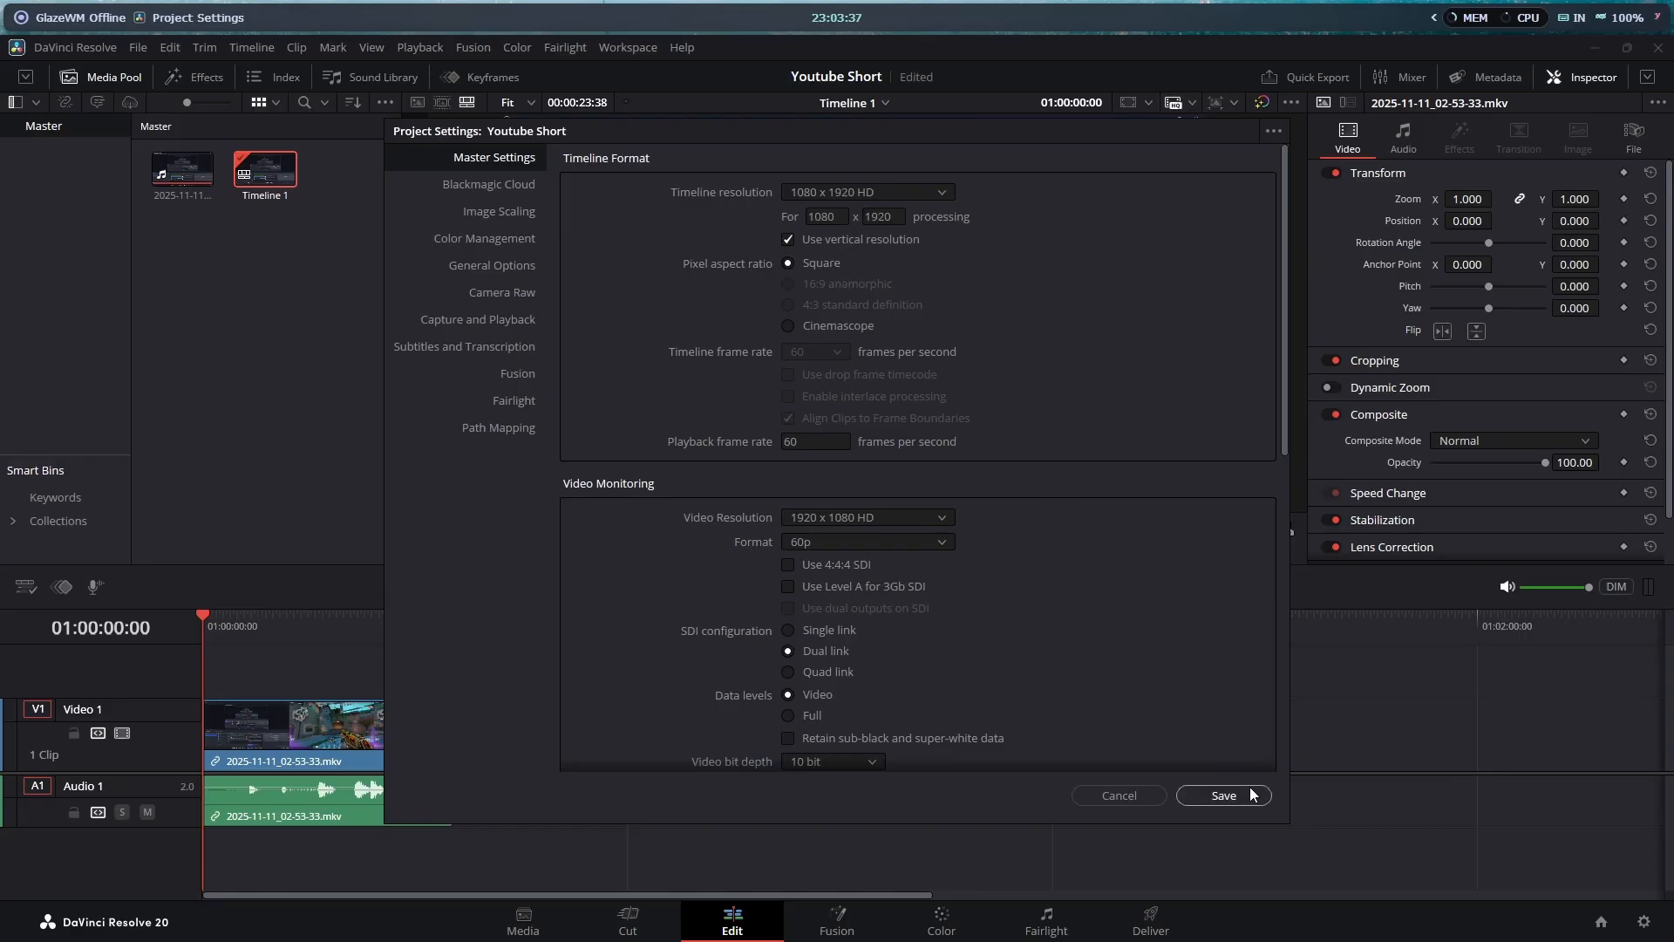
click(1224, 795)
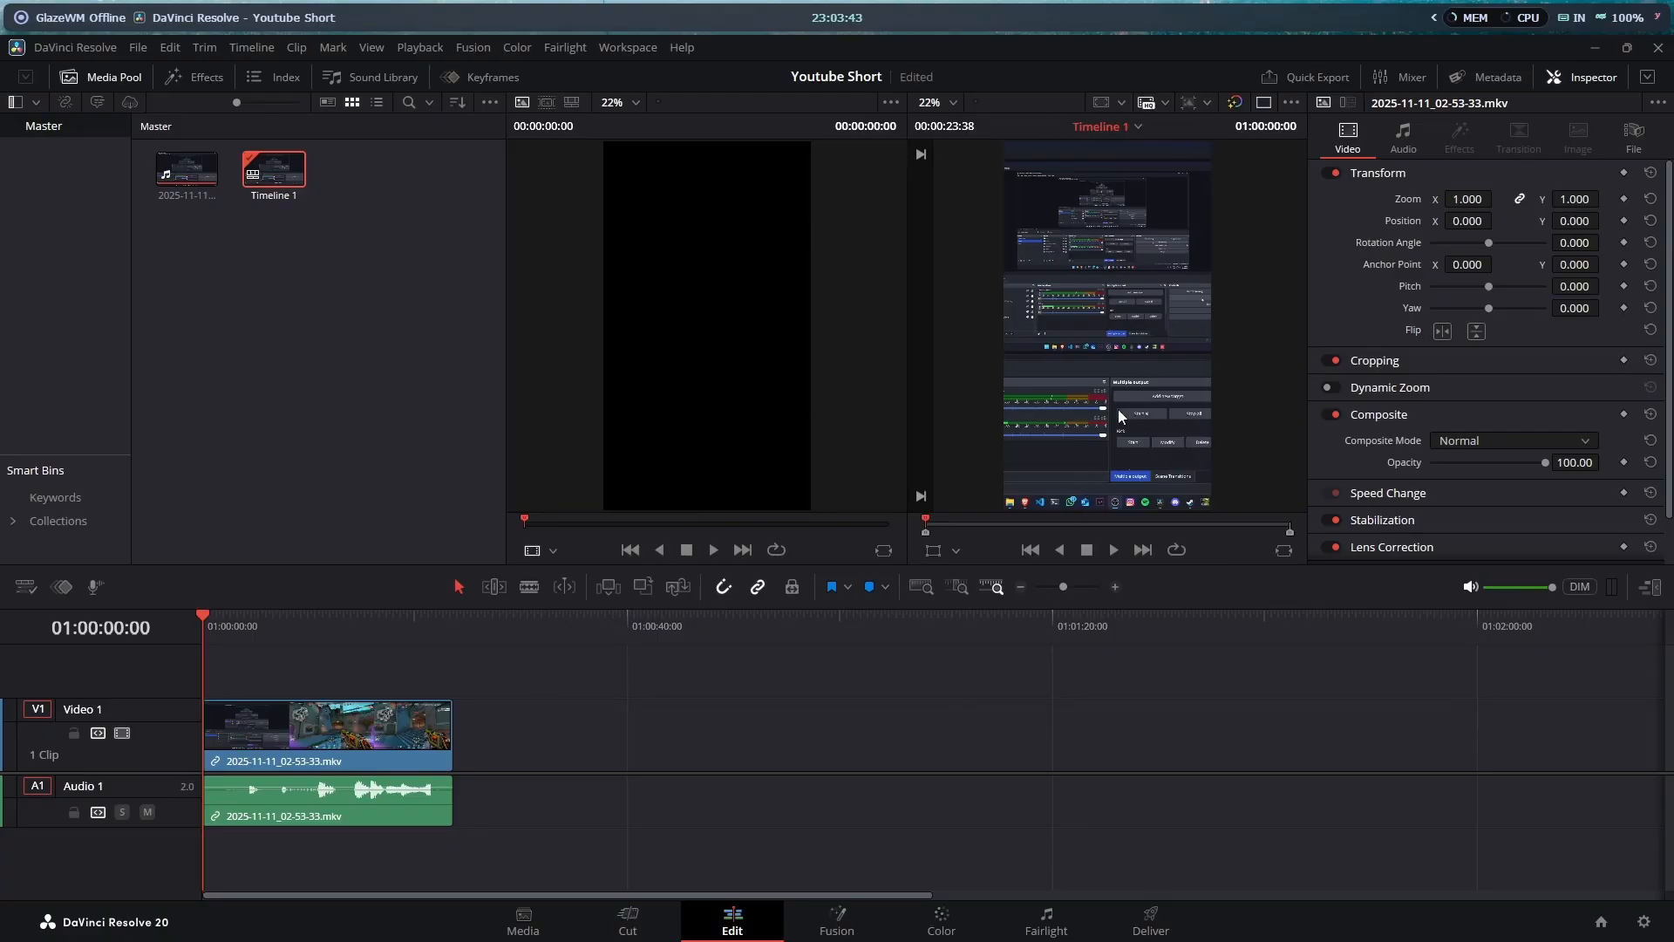
Unlink the clip's video and audio, select each part on its own, and link them again.
click(405, 729)
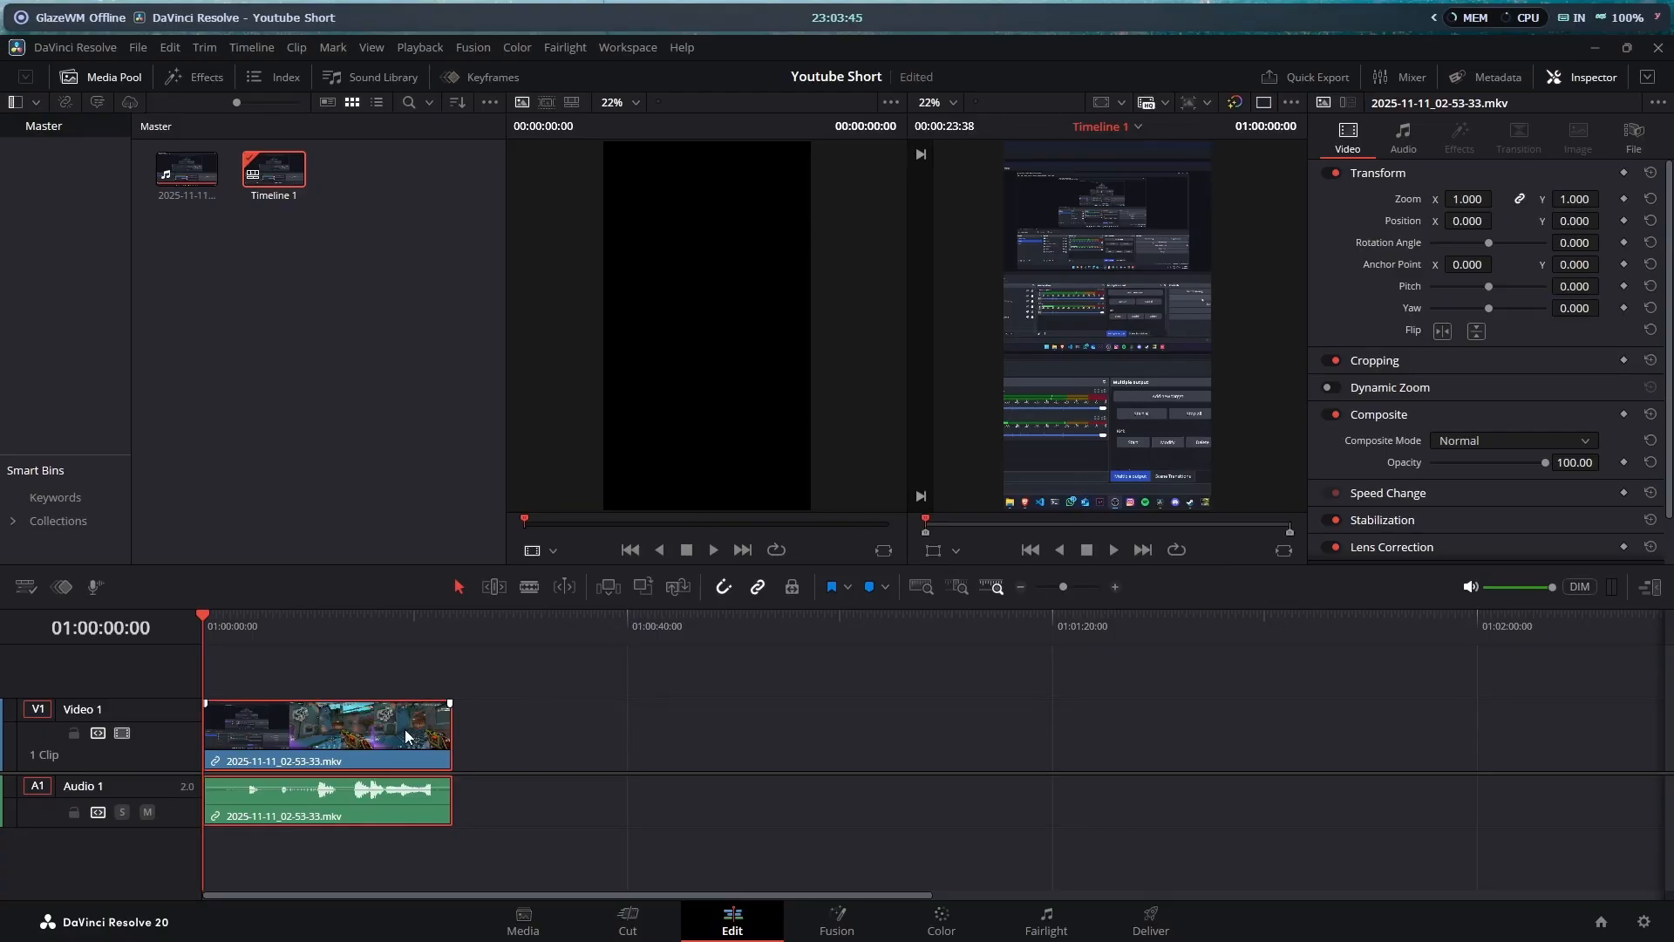
right_click(405, 729)
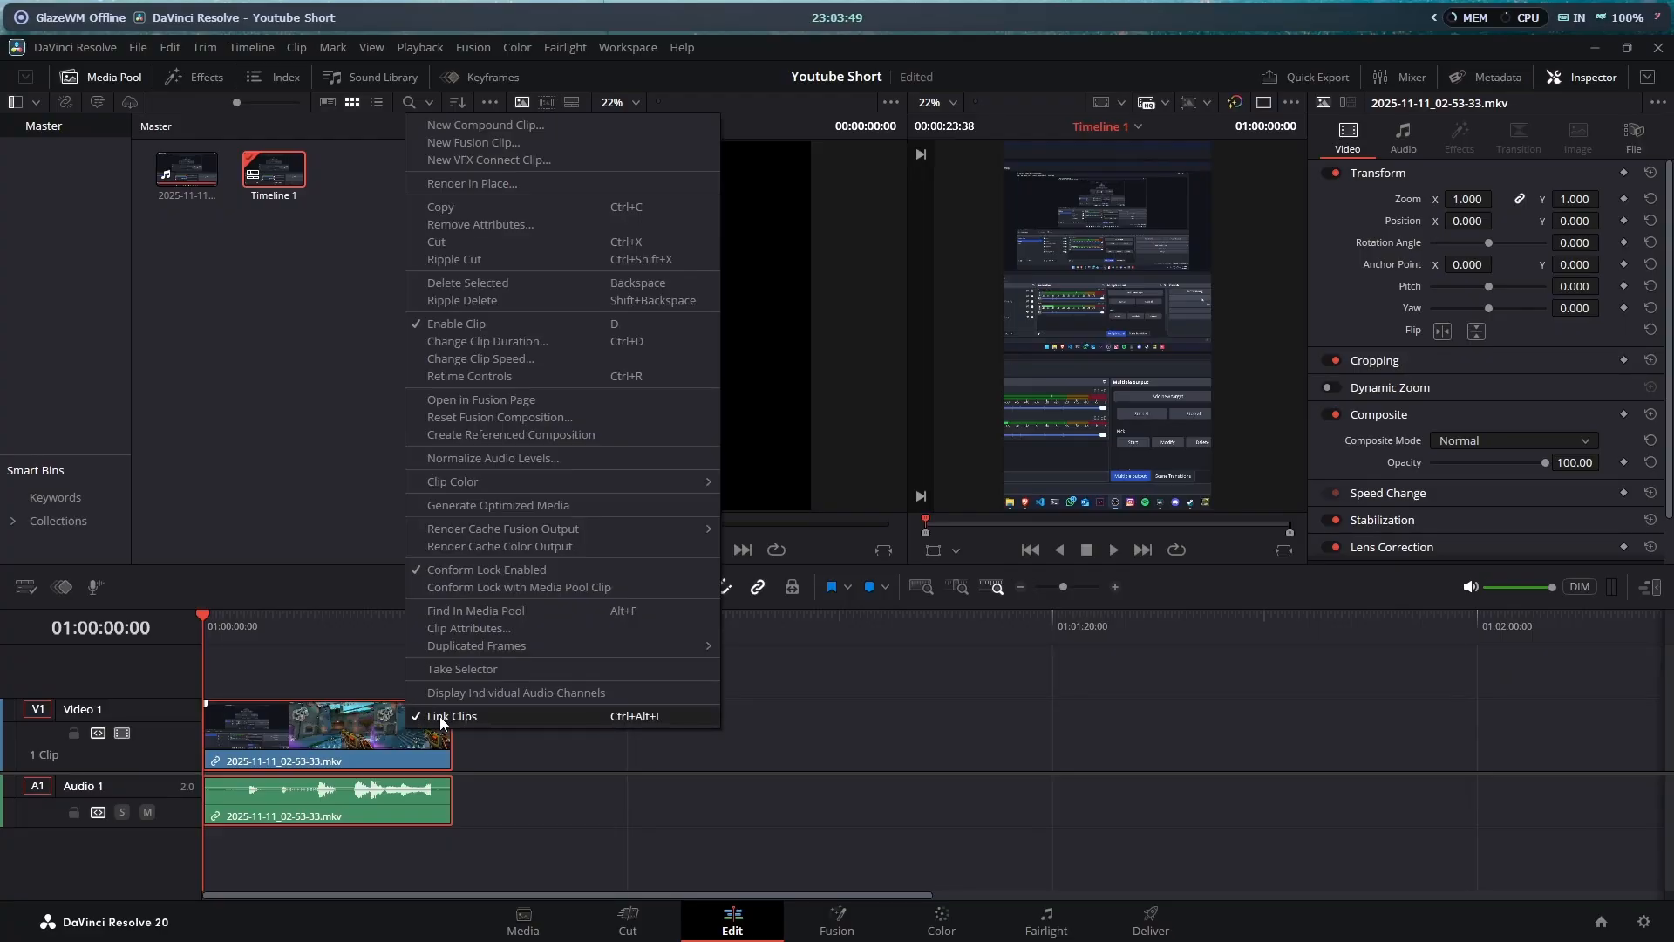
click(439, 715)
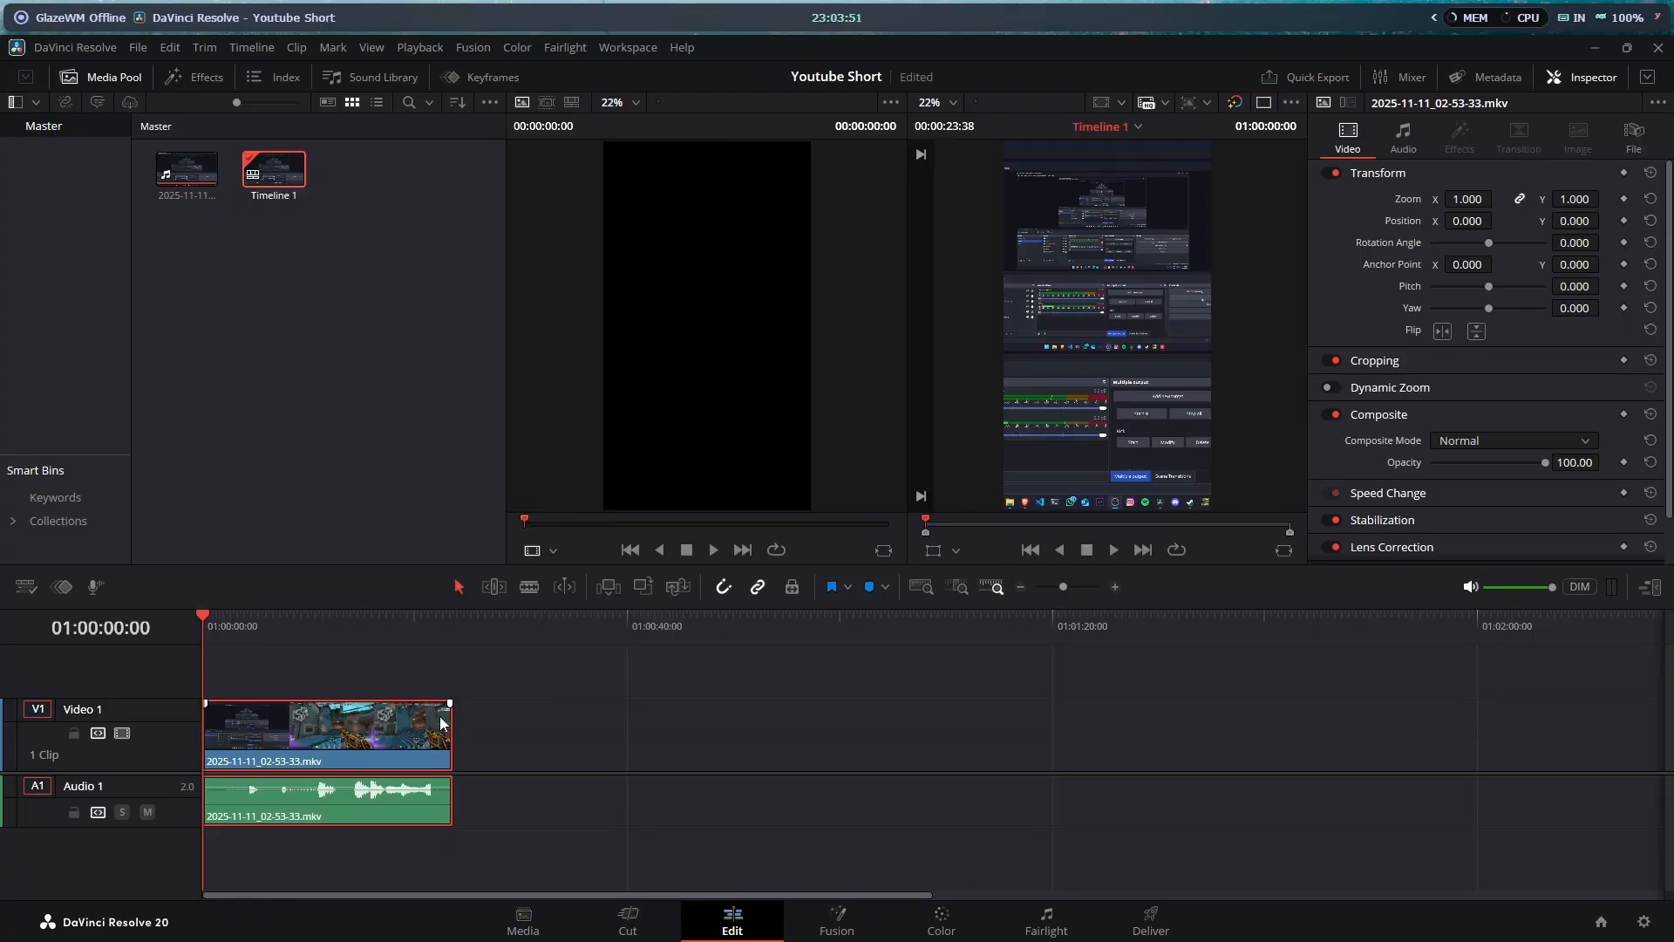
click(584, 742)
click(384, 747)
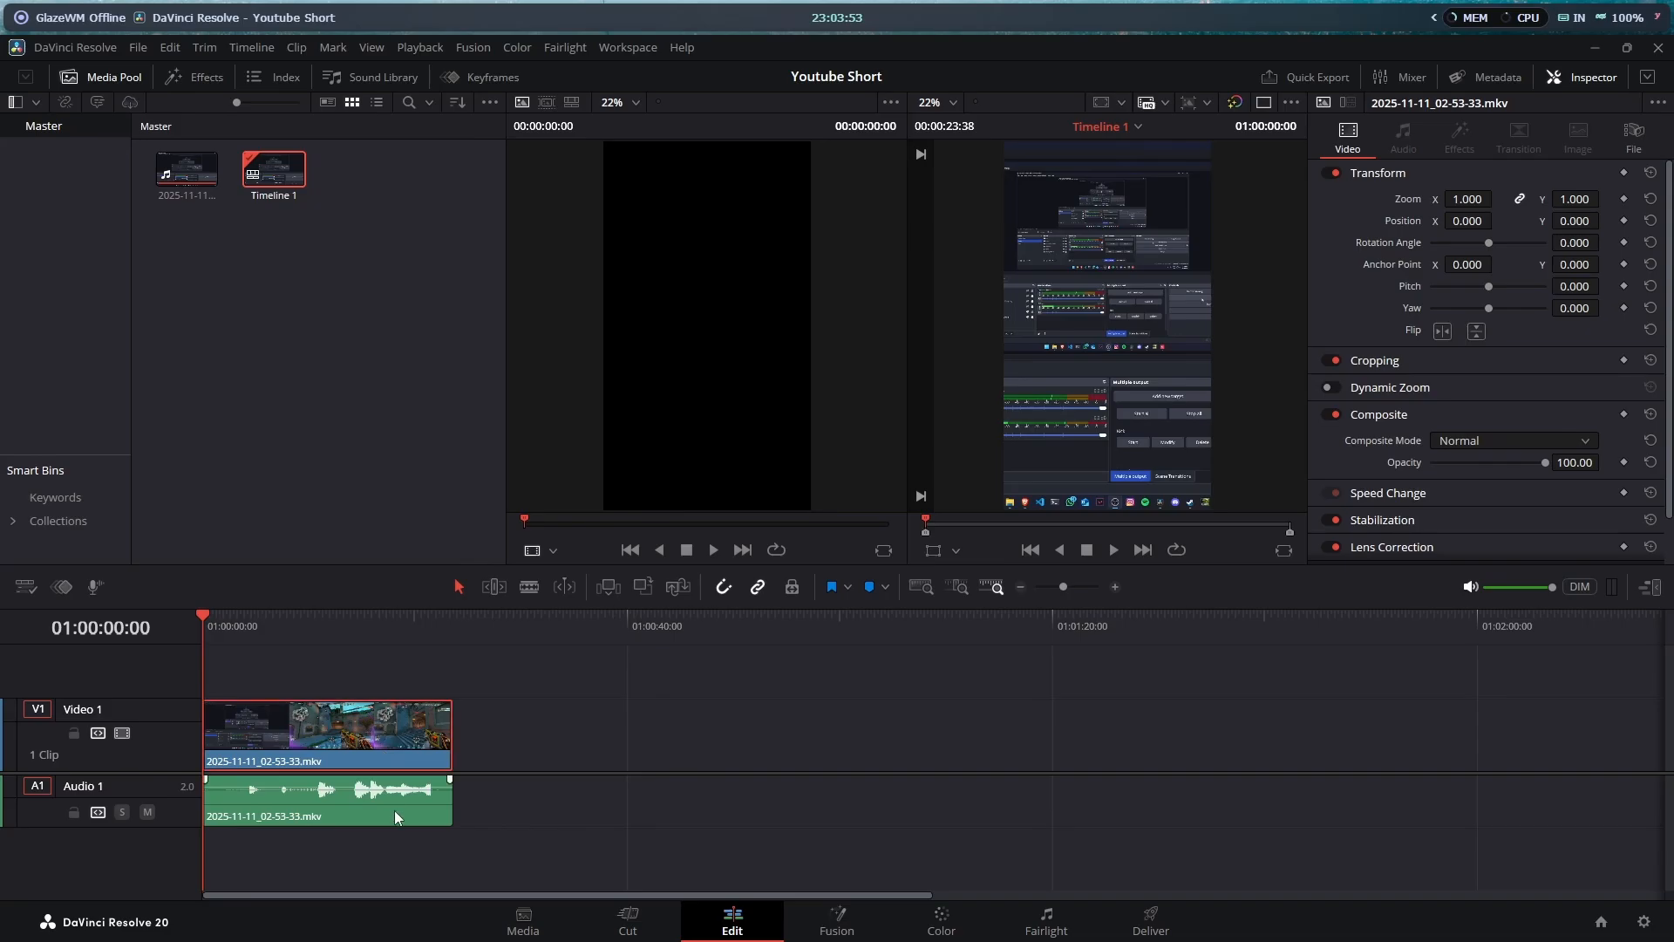
click(394, 809)
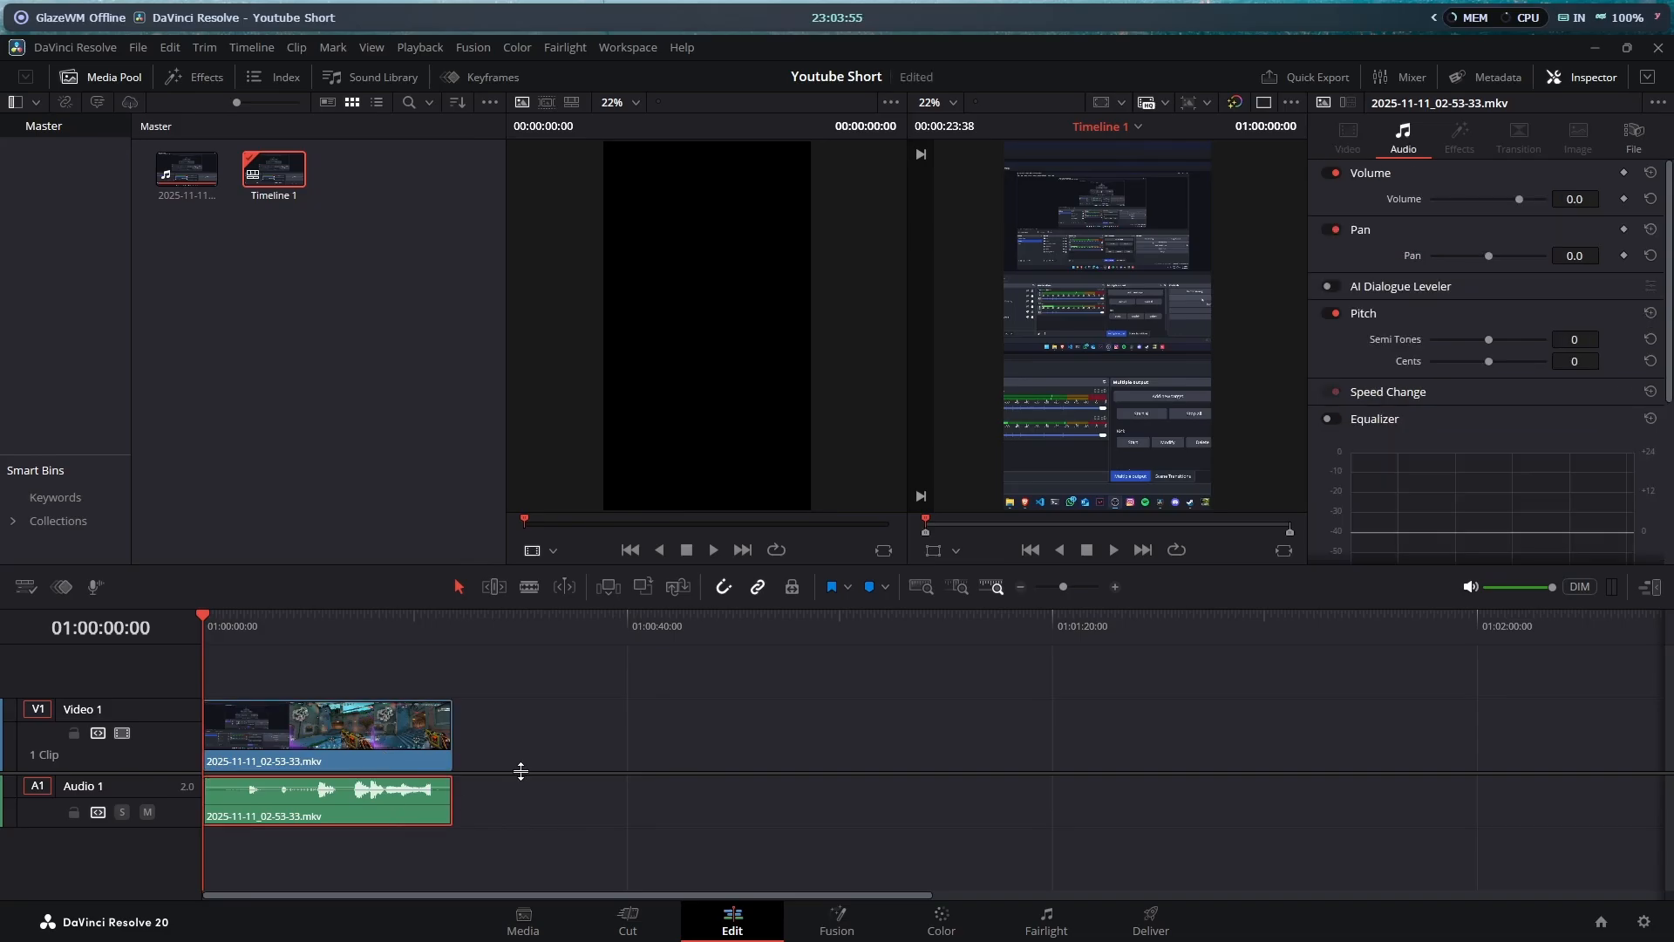
click(520, 770)
click(373, 739)
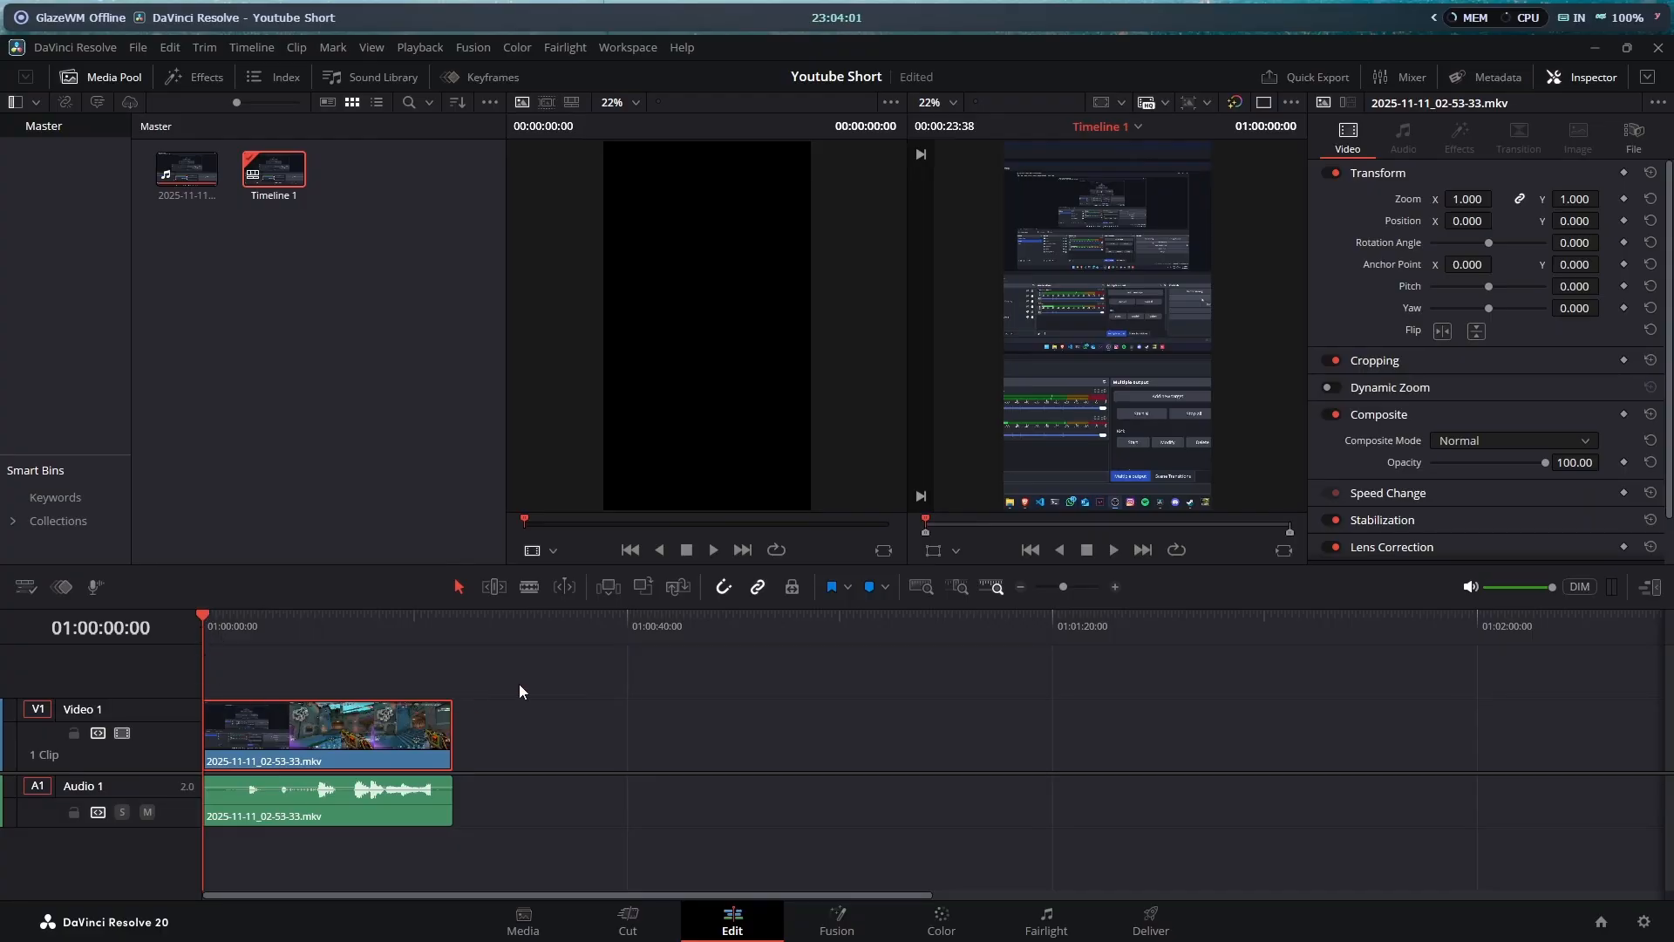
key(ctrl+alt+l)
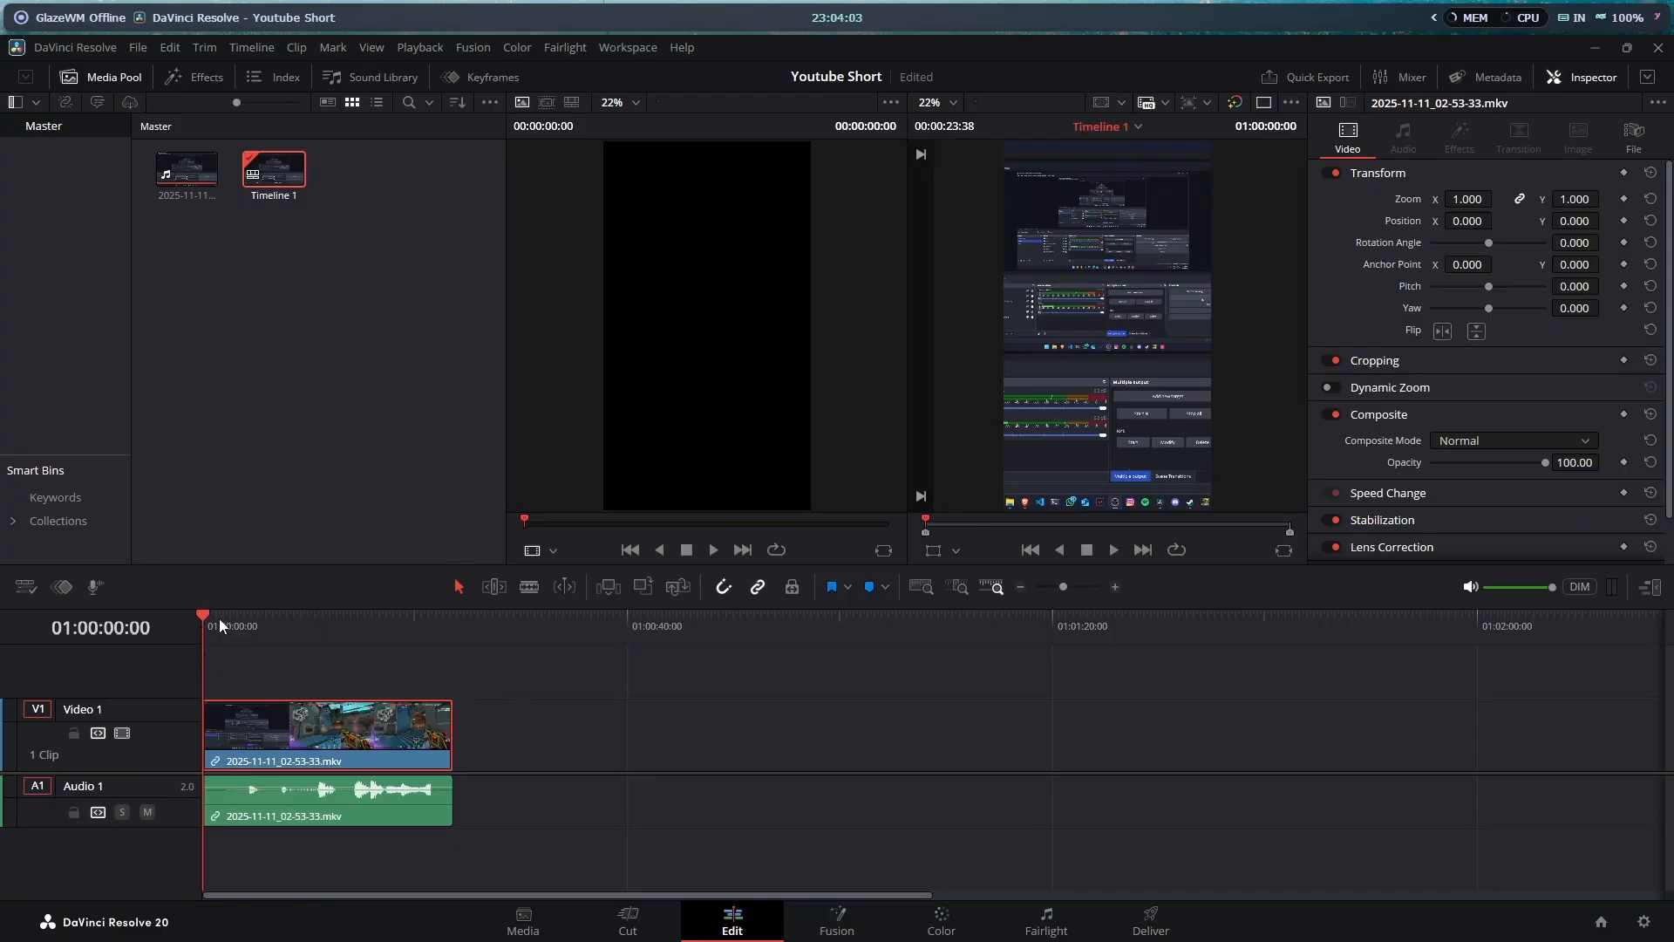
Unlink the clip's video and audio and trim the start of both to 01:00:09:55.
drag(201, 610, 307, 600)
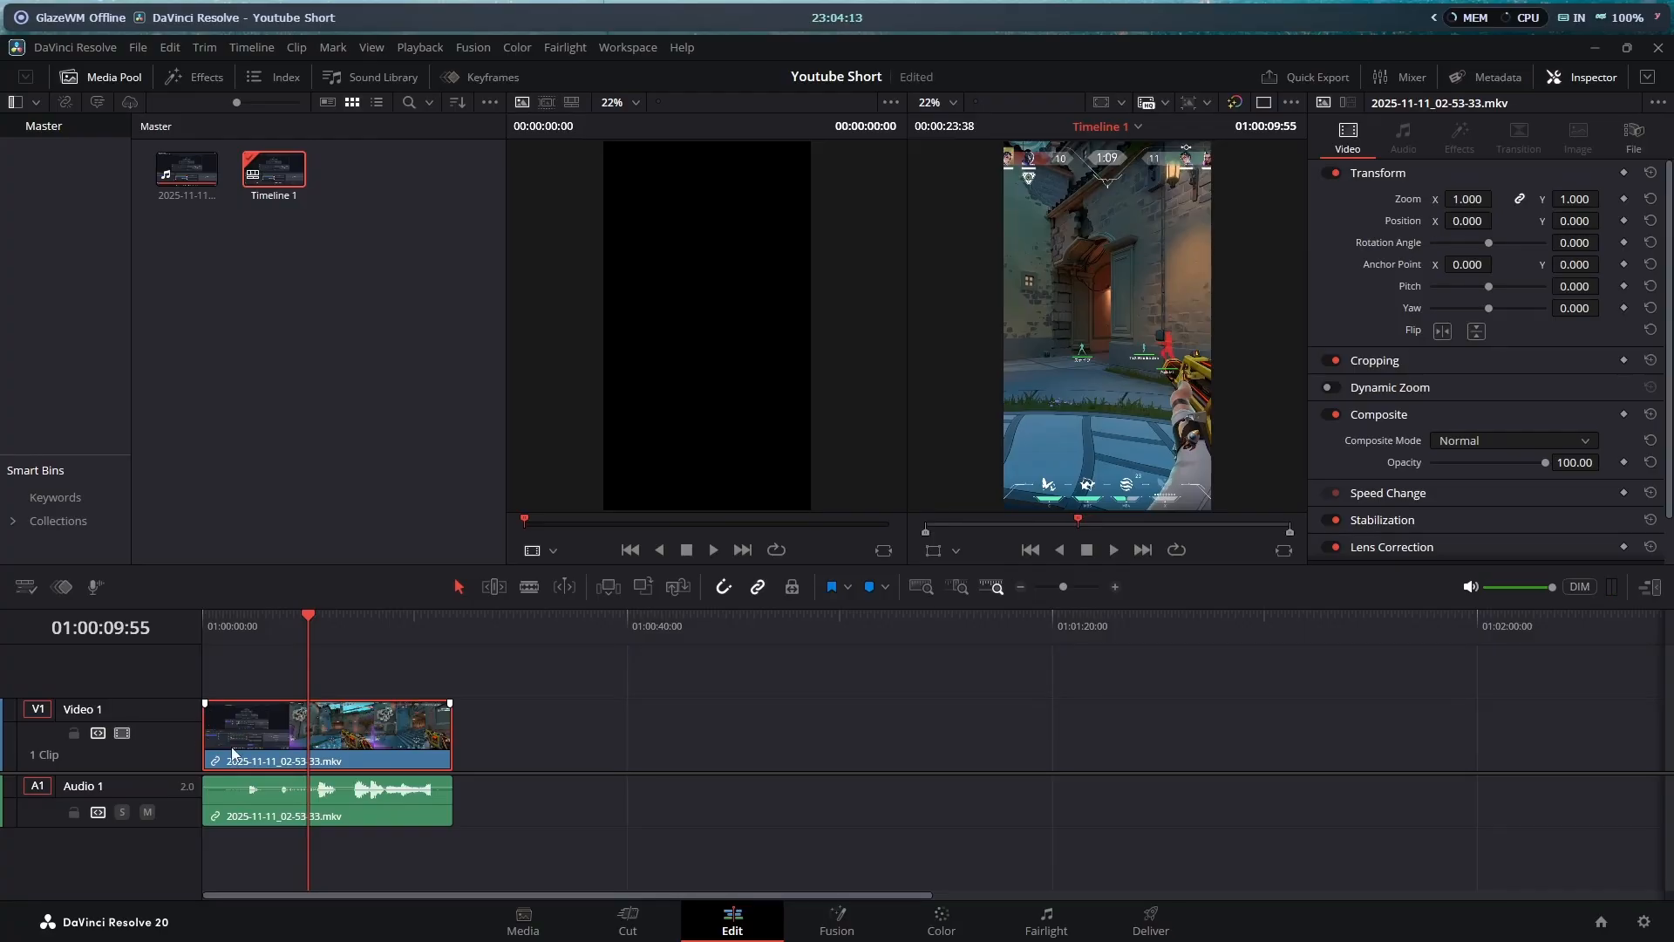
mouse_move(212, 739)
mouse_down()
mouse_move(231, 739)
mouse_move(212, 739)
mouse_up()
drag(536, 735, 341, 789)
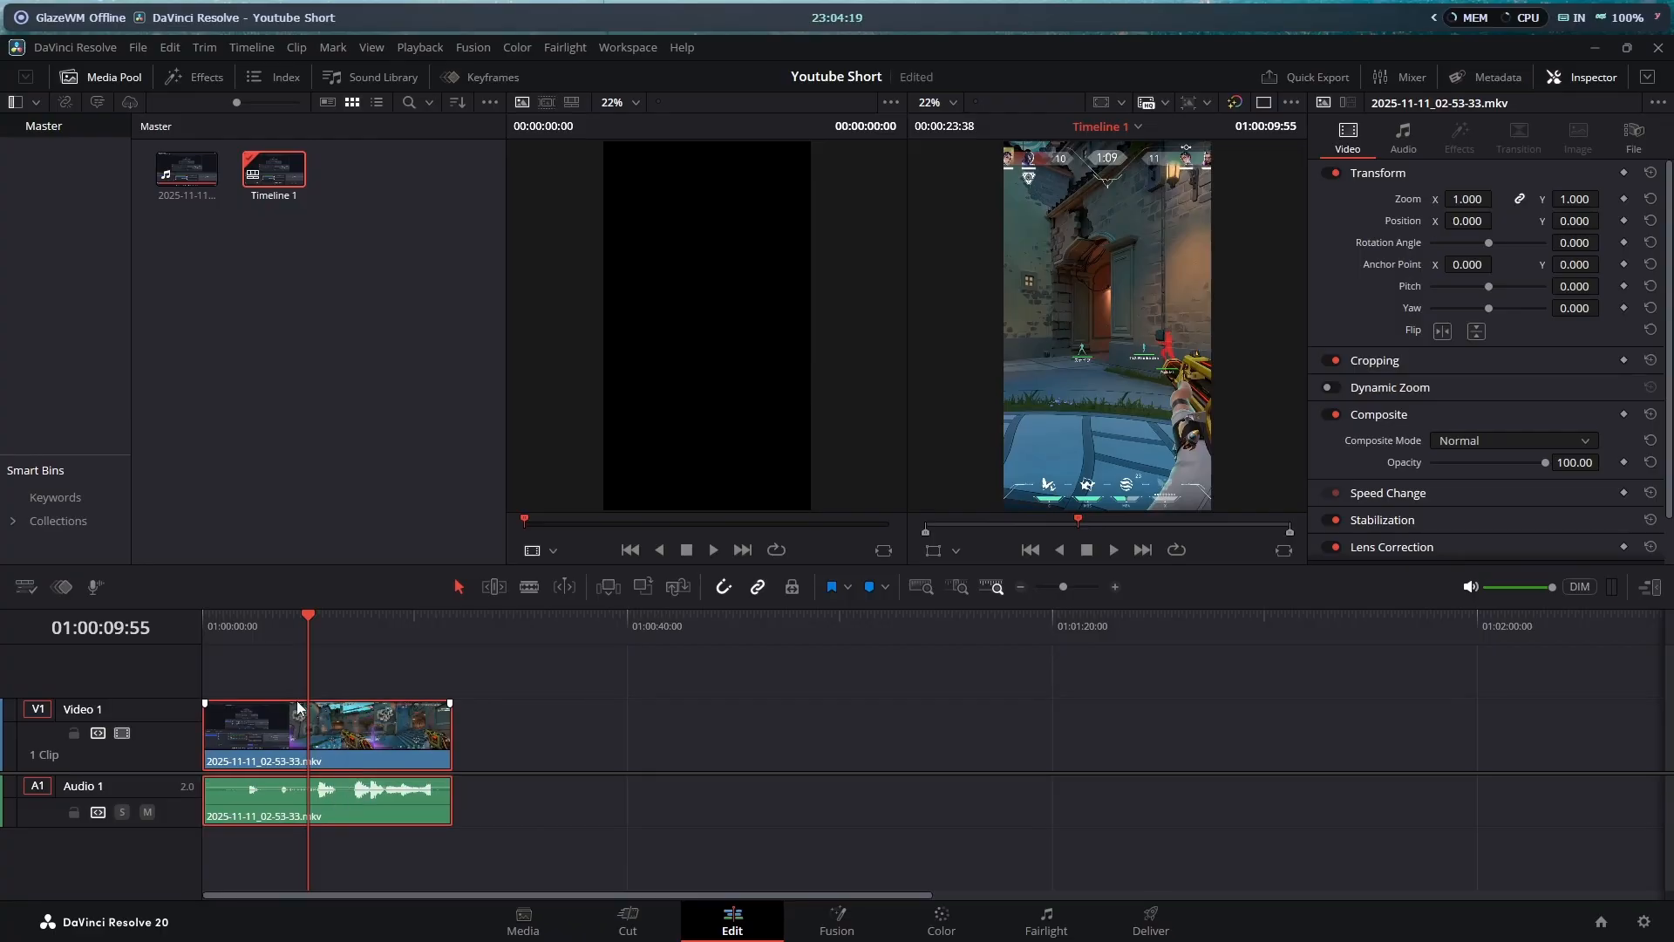
drag(206, 739, 311, 739)
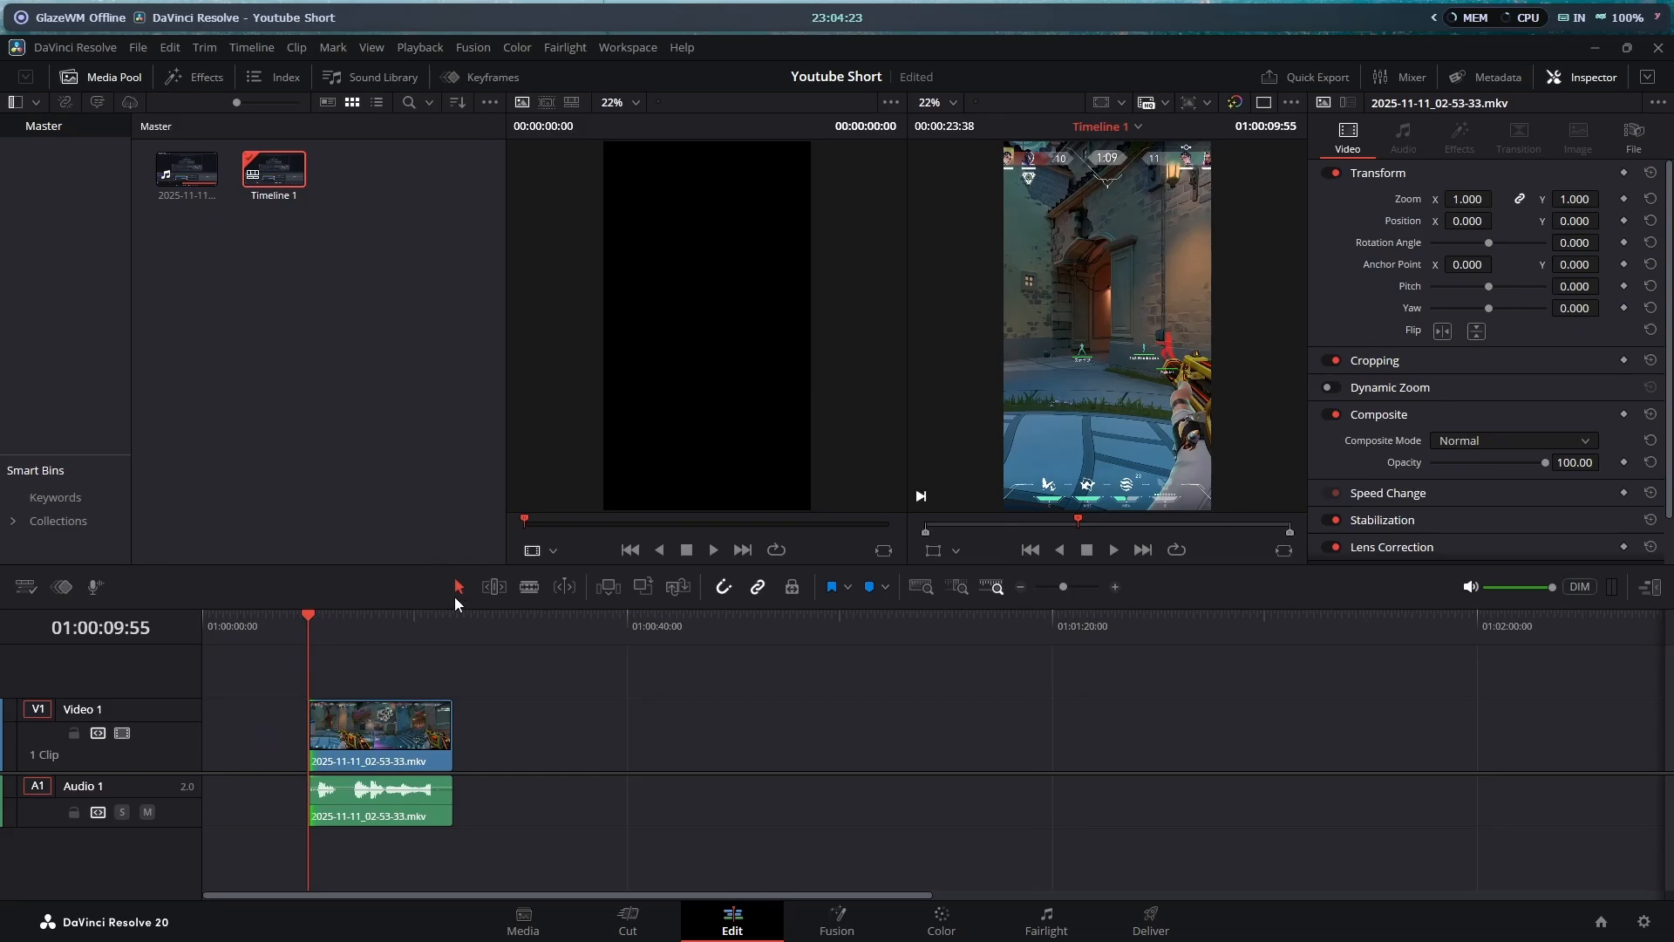
Play a moment of the trimmed clip and move its video and audio together to the timeline's beginning.
key(space)
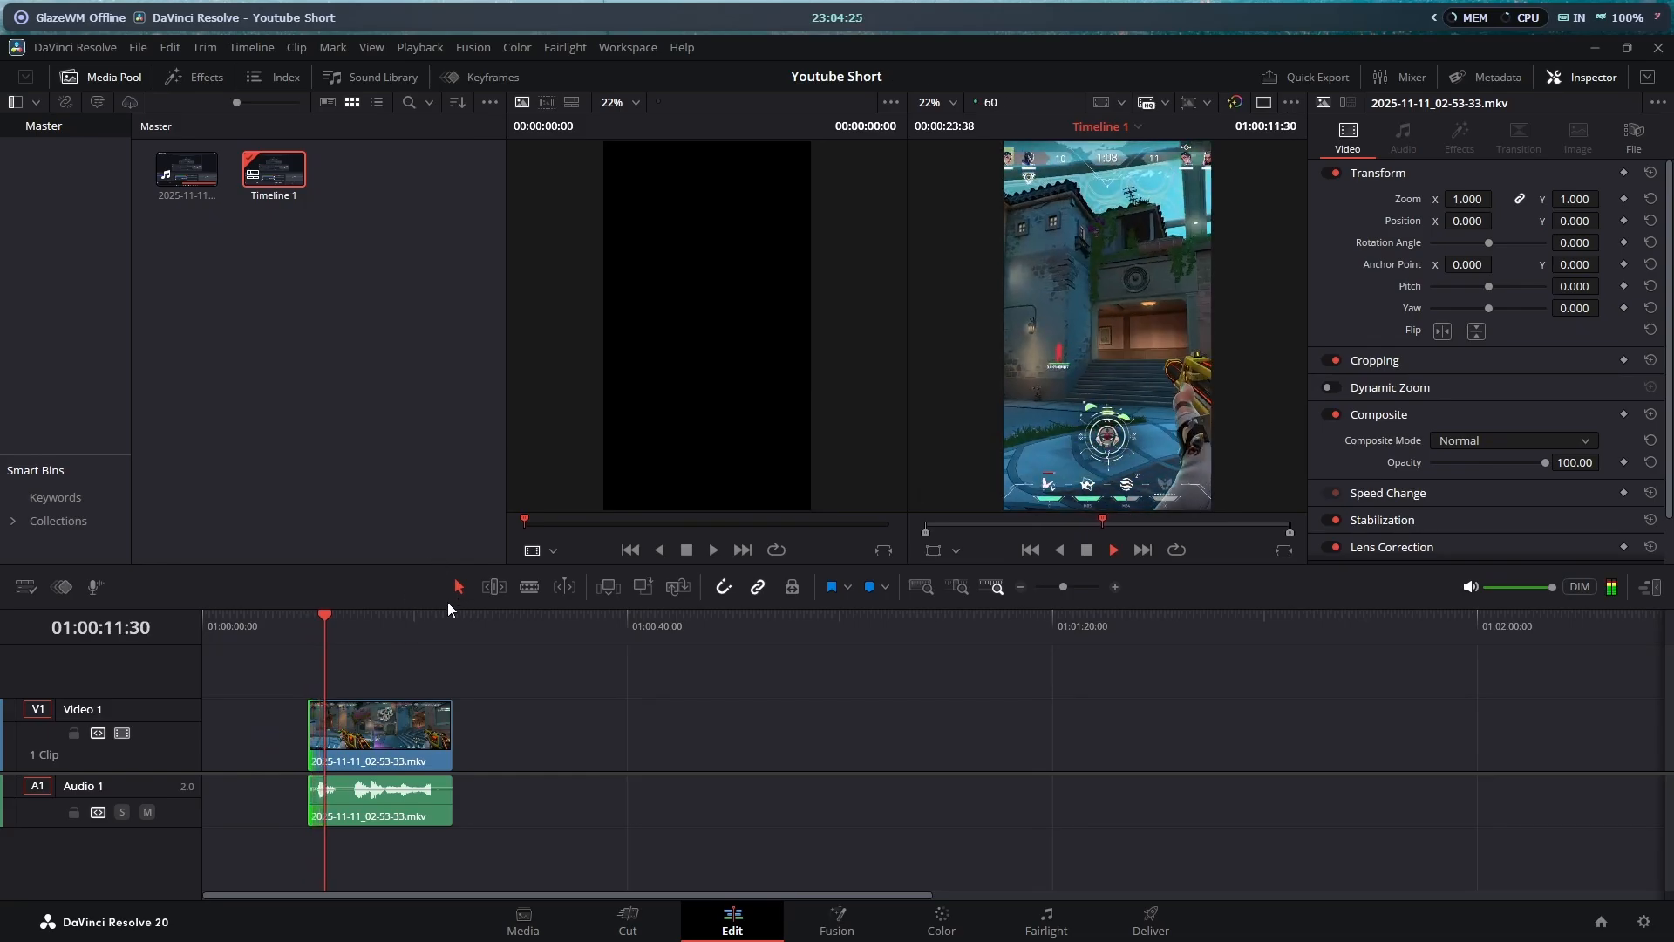
key(space)
click(382, 758)
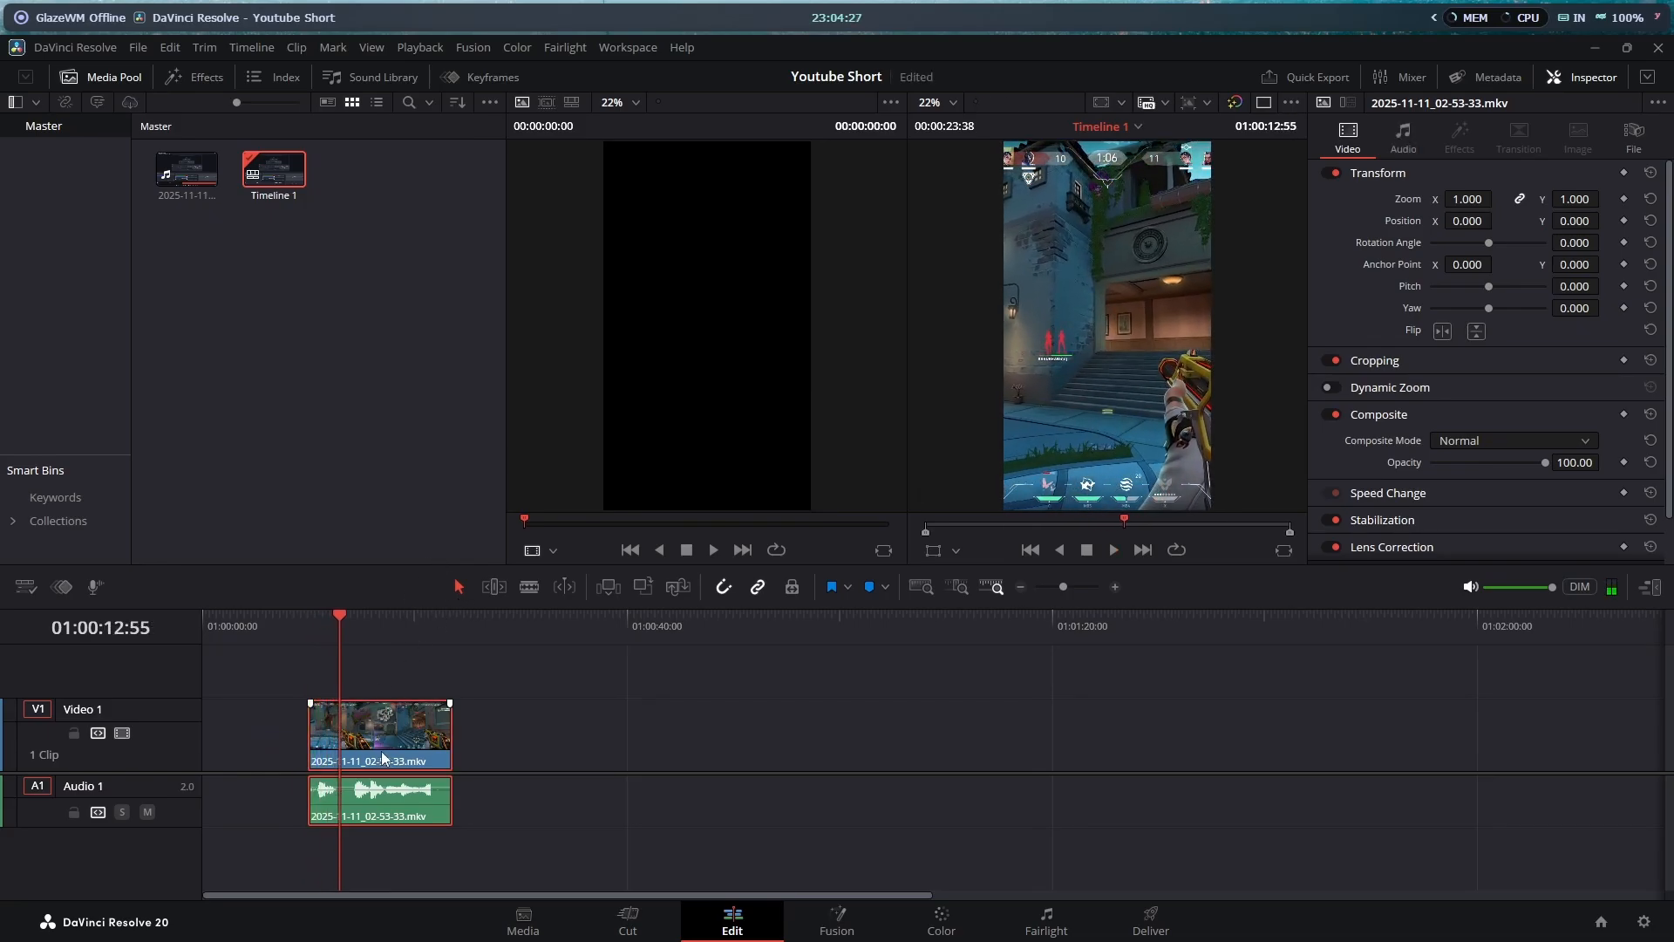
drag(382, 758, 283, 764)
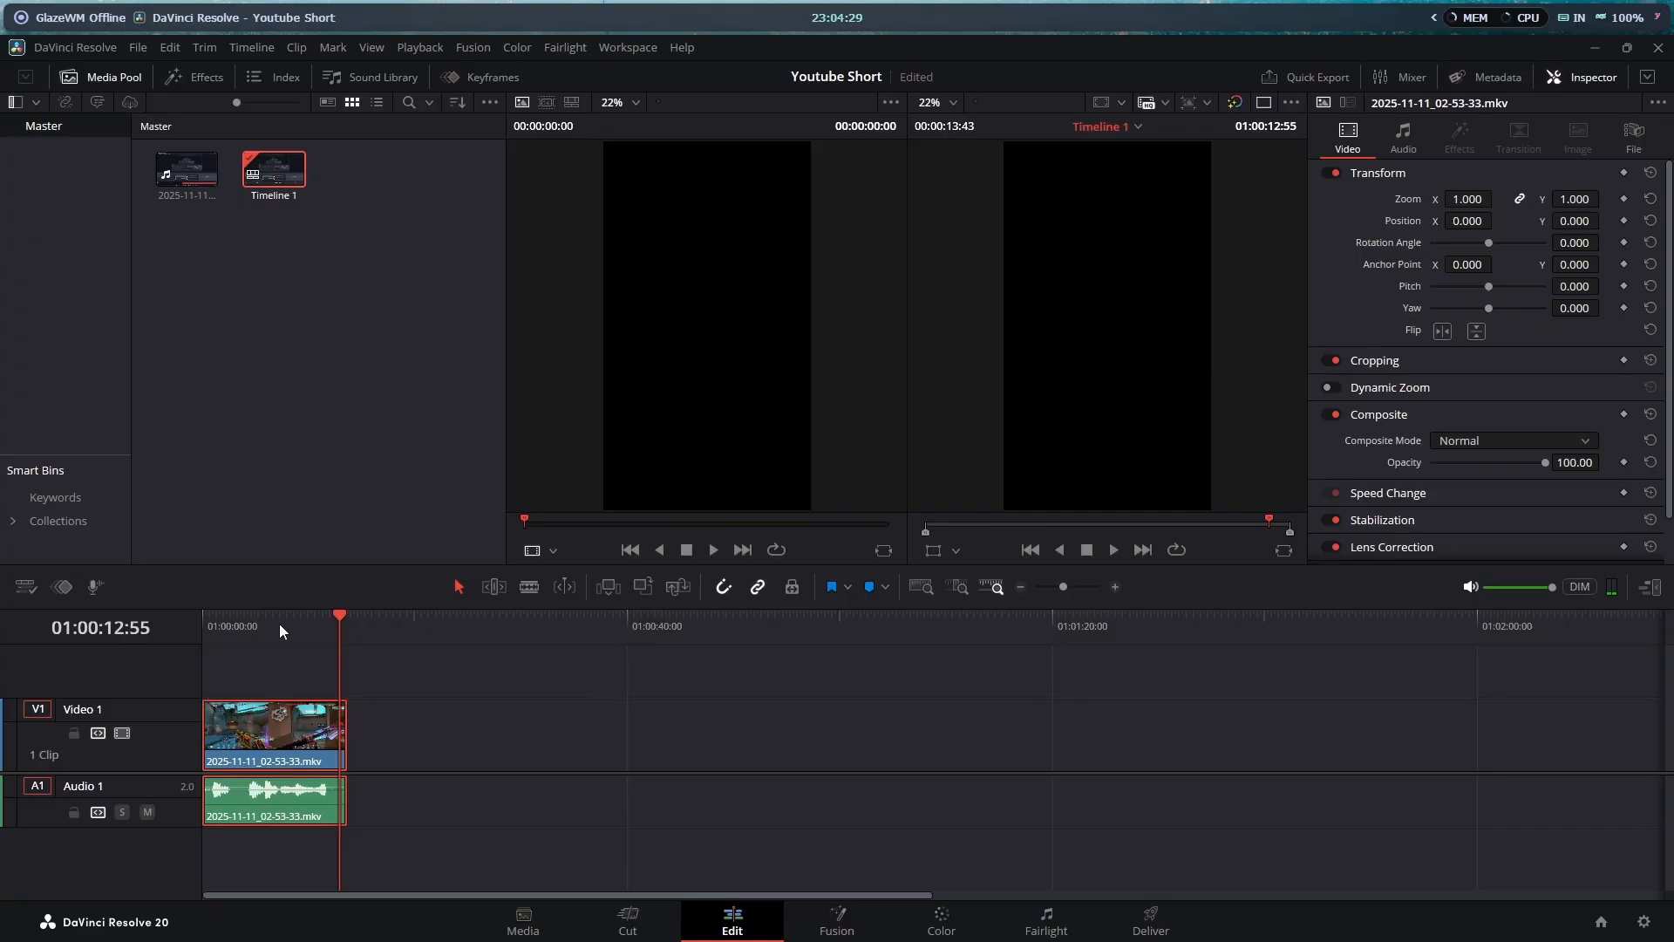
Play the clip from the beginning, trim the end of its video and audio to 01:00:10:14, and return the playhead to the start.
key(Home)
key(space)
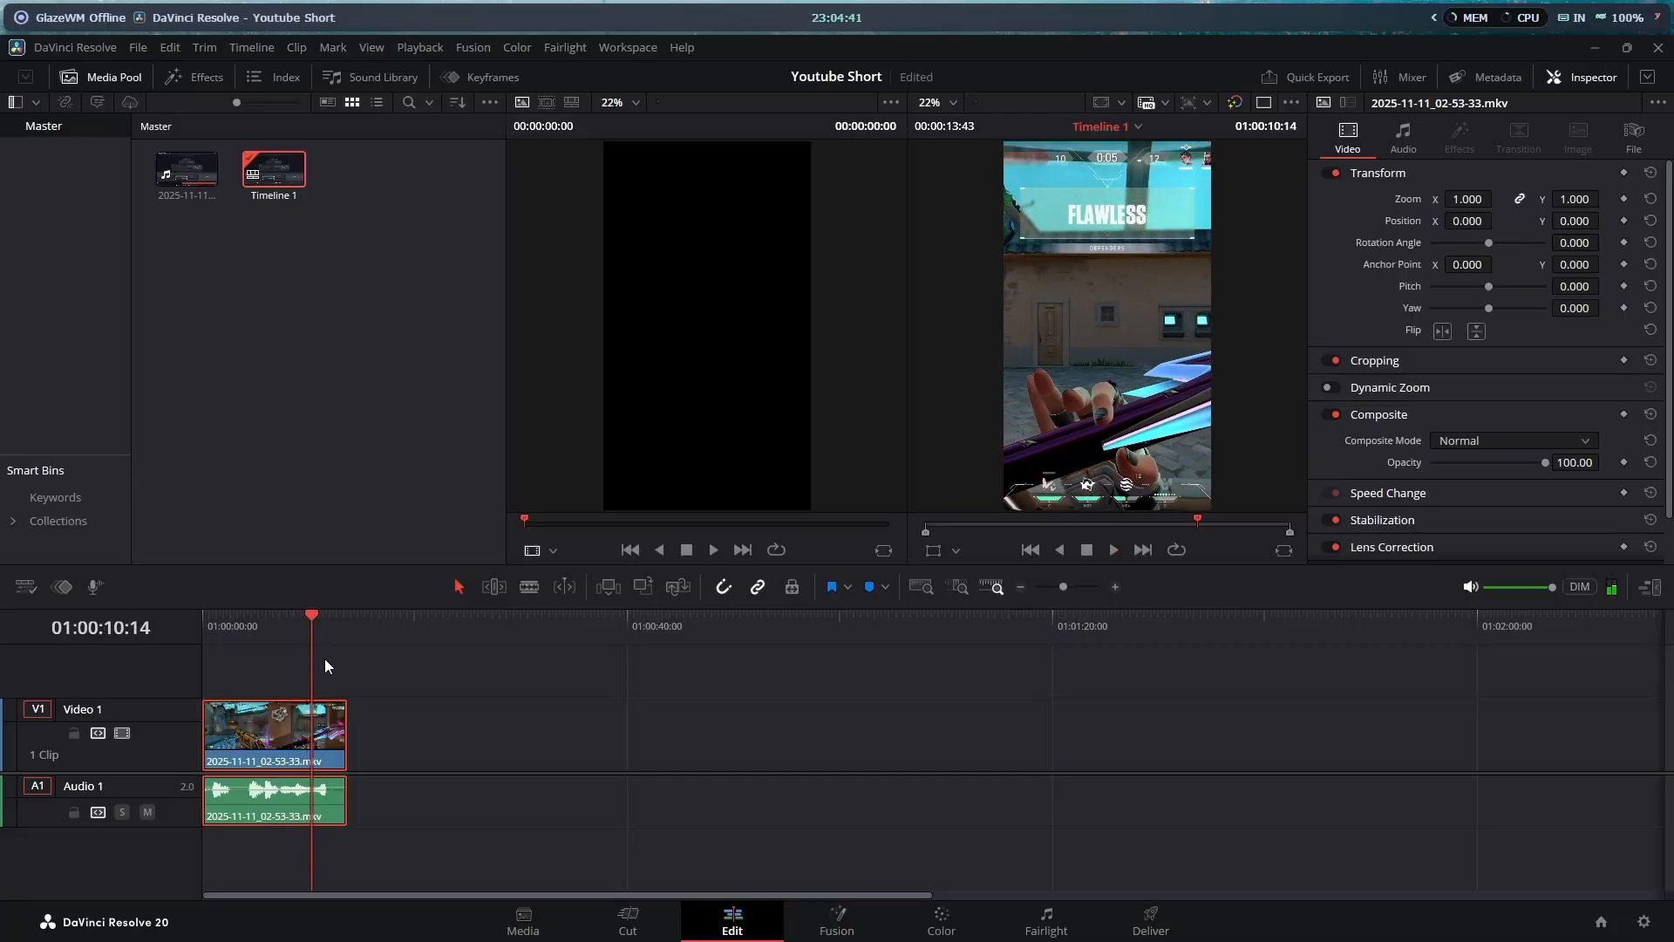
drag(336, 741, 302, 742)
drag(311, 617, 186, 591)
Check the link option for the clip's video and audio, select each part separately, and finish with only the video selected.
click(363, 740)
click(253, 747)
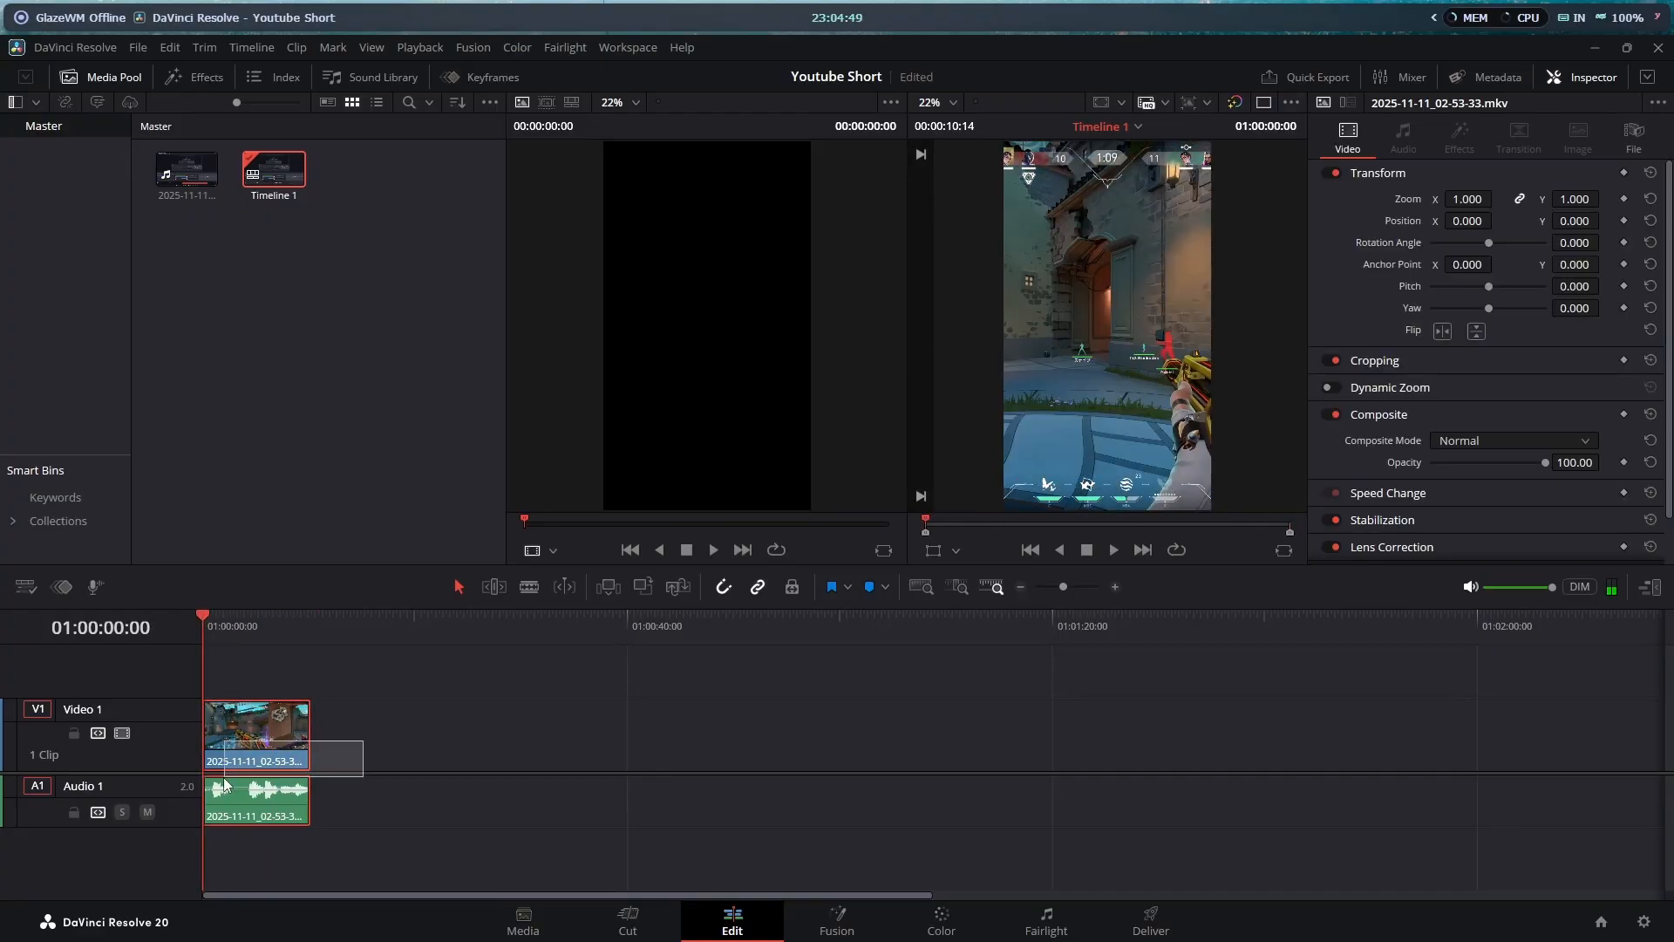
right_click(253, 742)
click(283, 729)
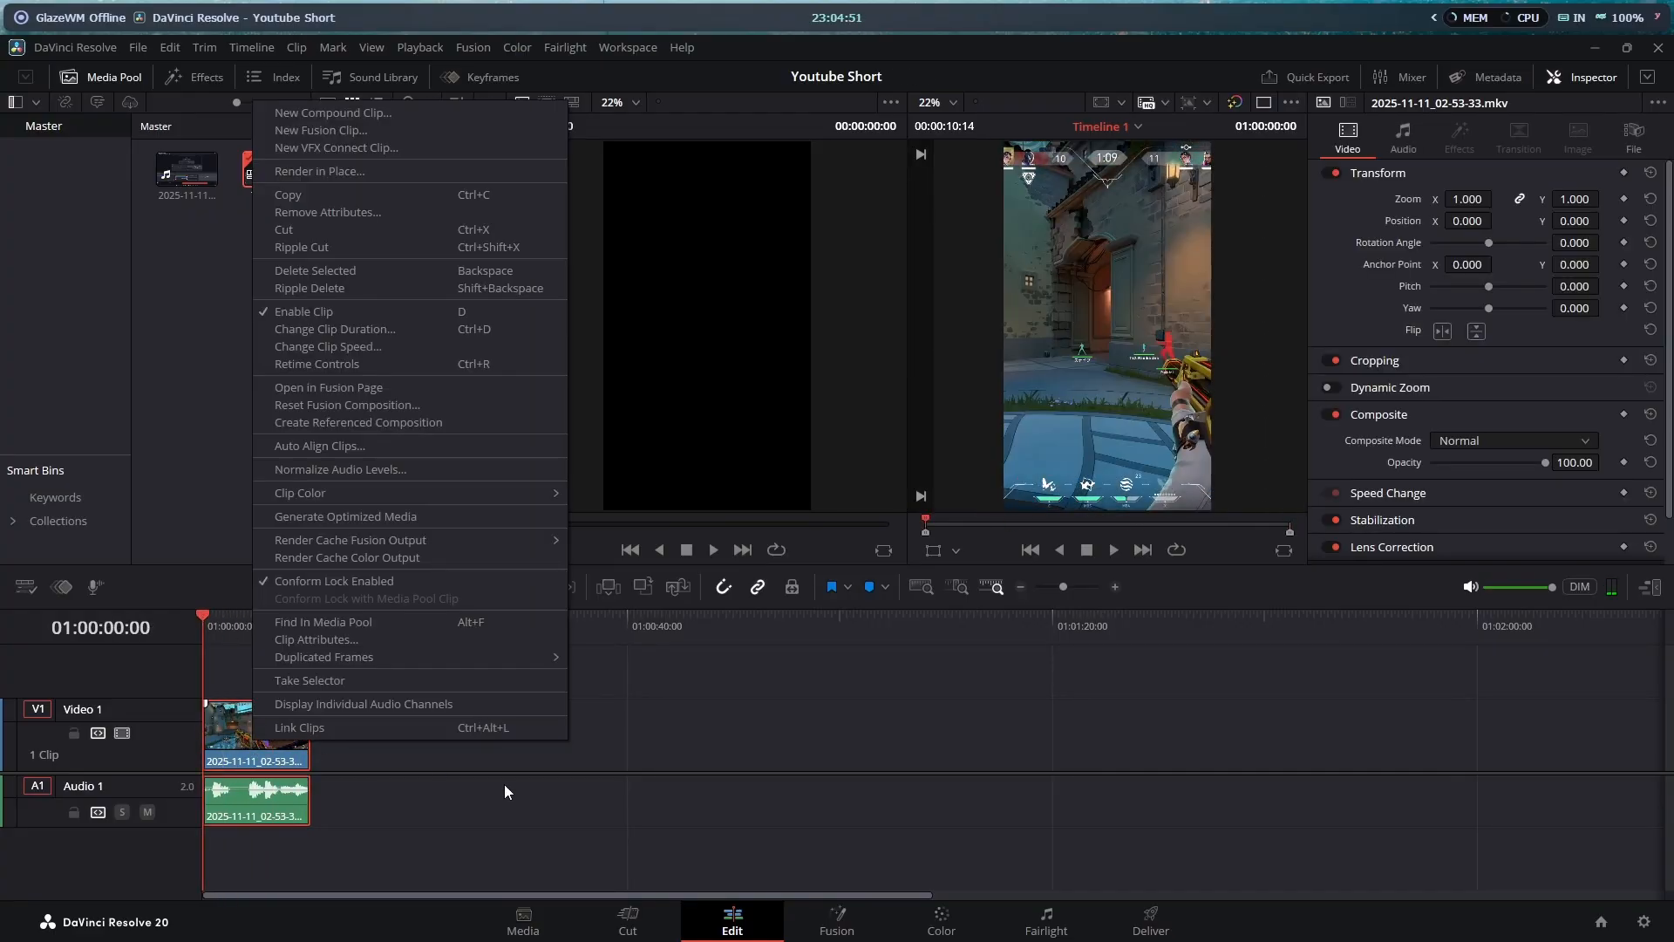
click(505, 787)
click(293, 737)
click(268, 808)
click(243, 717)
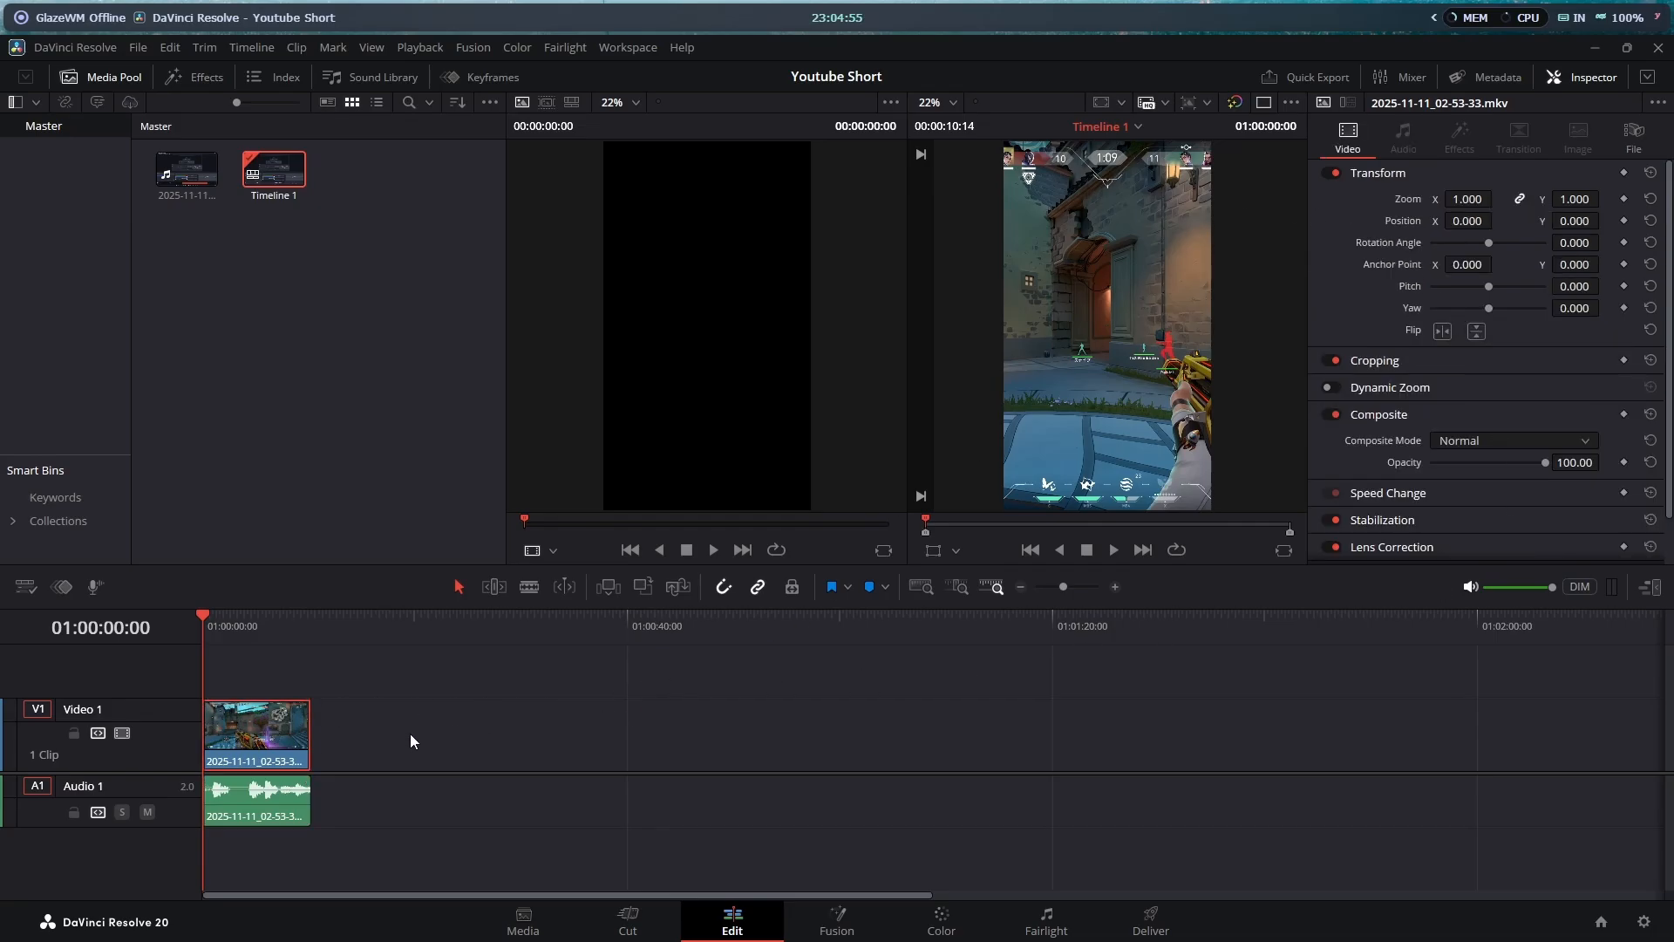
Enlarge the timeline area and duplicate the video clip onto a new Video 2 track directly above the original.
drag(604, 608, 604, 511)
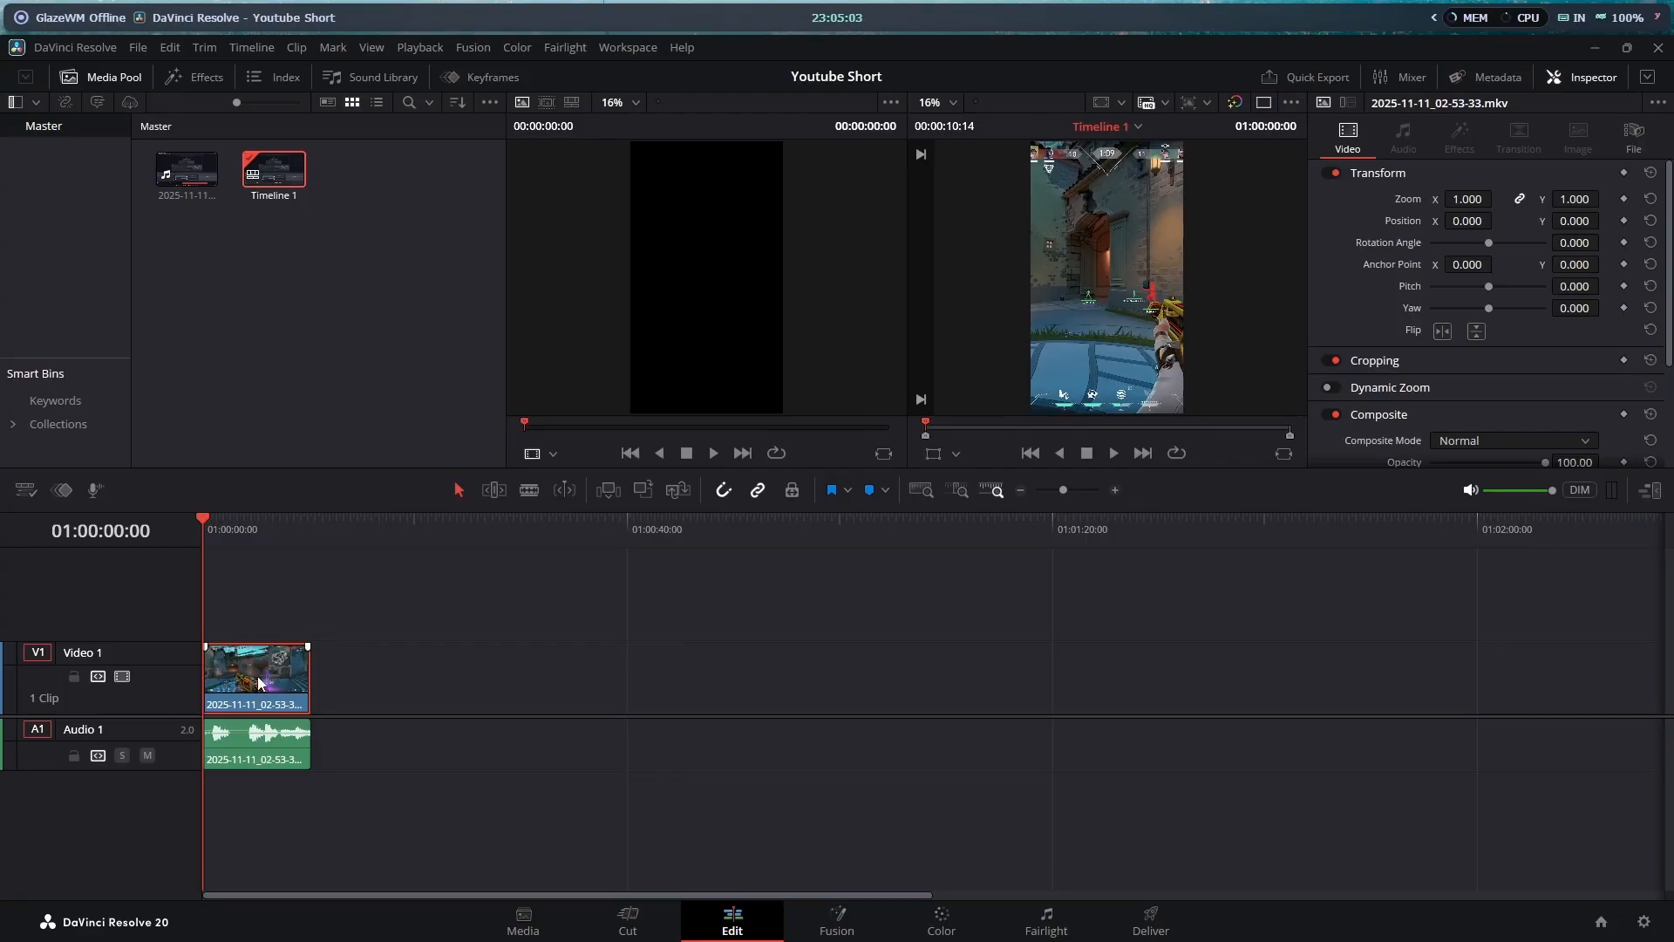
alt+drag(259, 682, 259, 609)
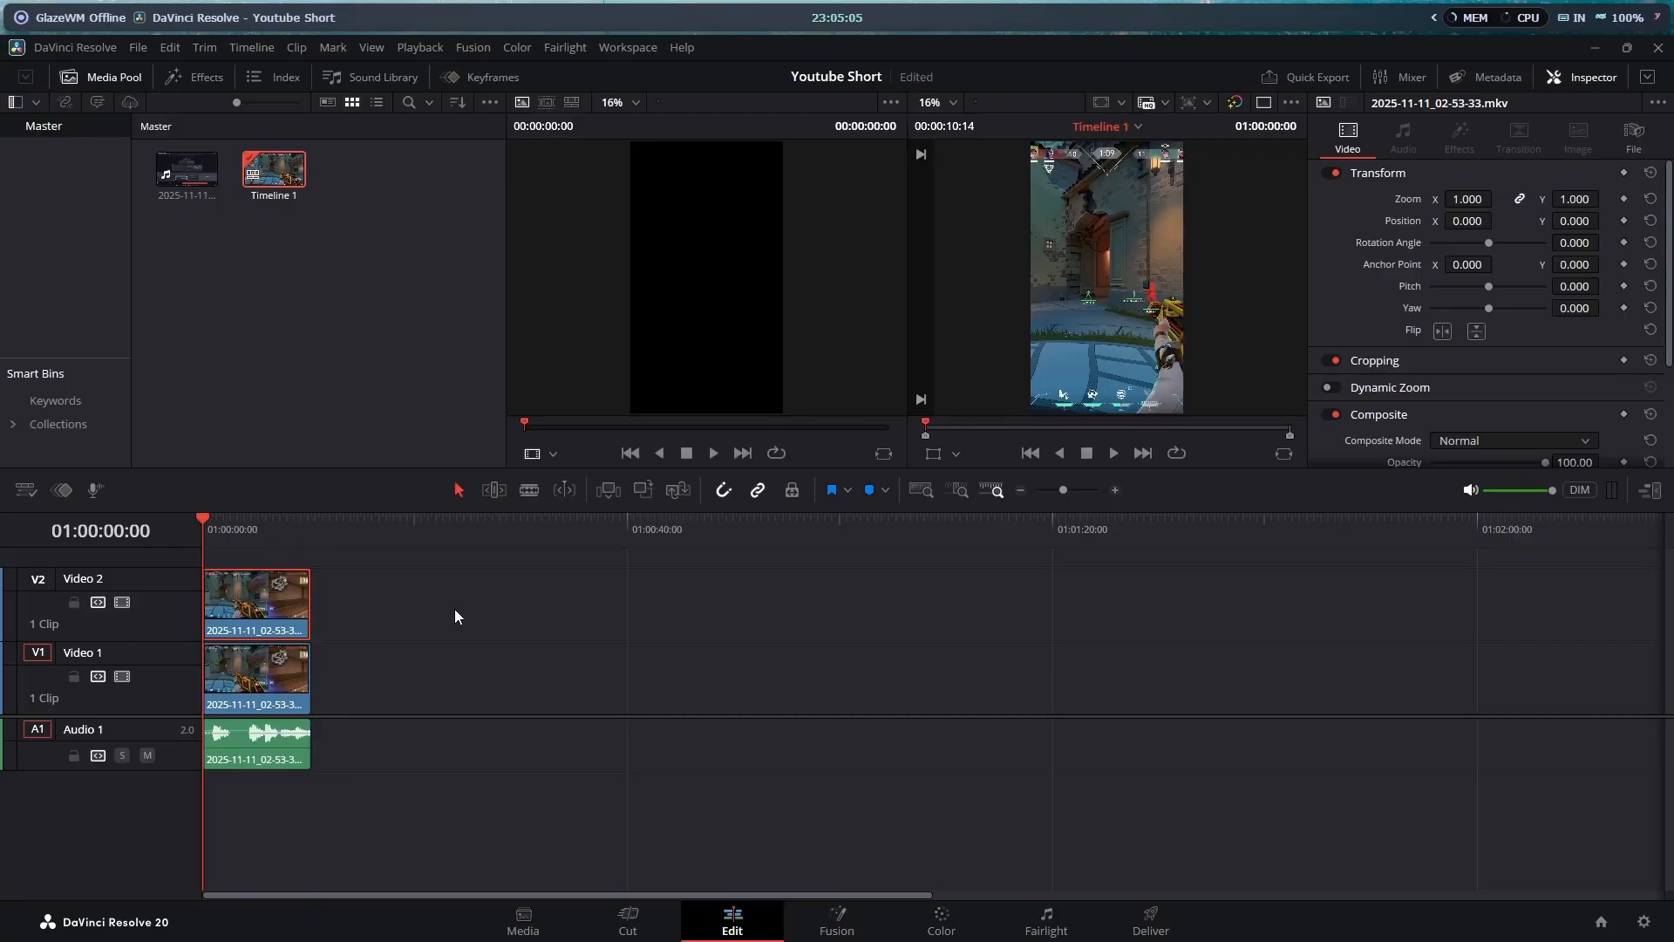
click(410, 617)
Set the zoom of the duplicate clip on Video 2 to 0.480 in both X and Y.
click(247, 600)
drag(1474, 198, 1369, 199)
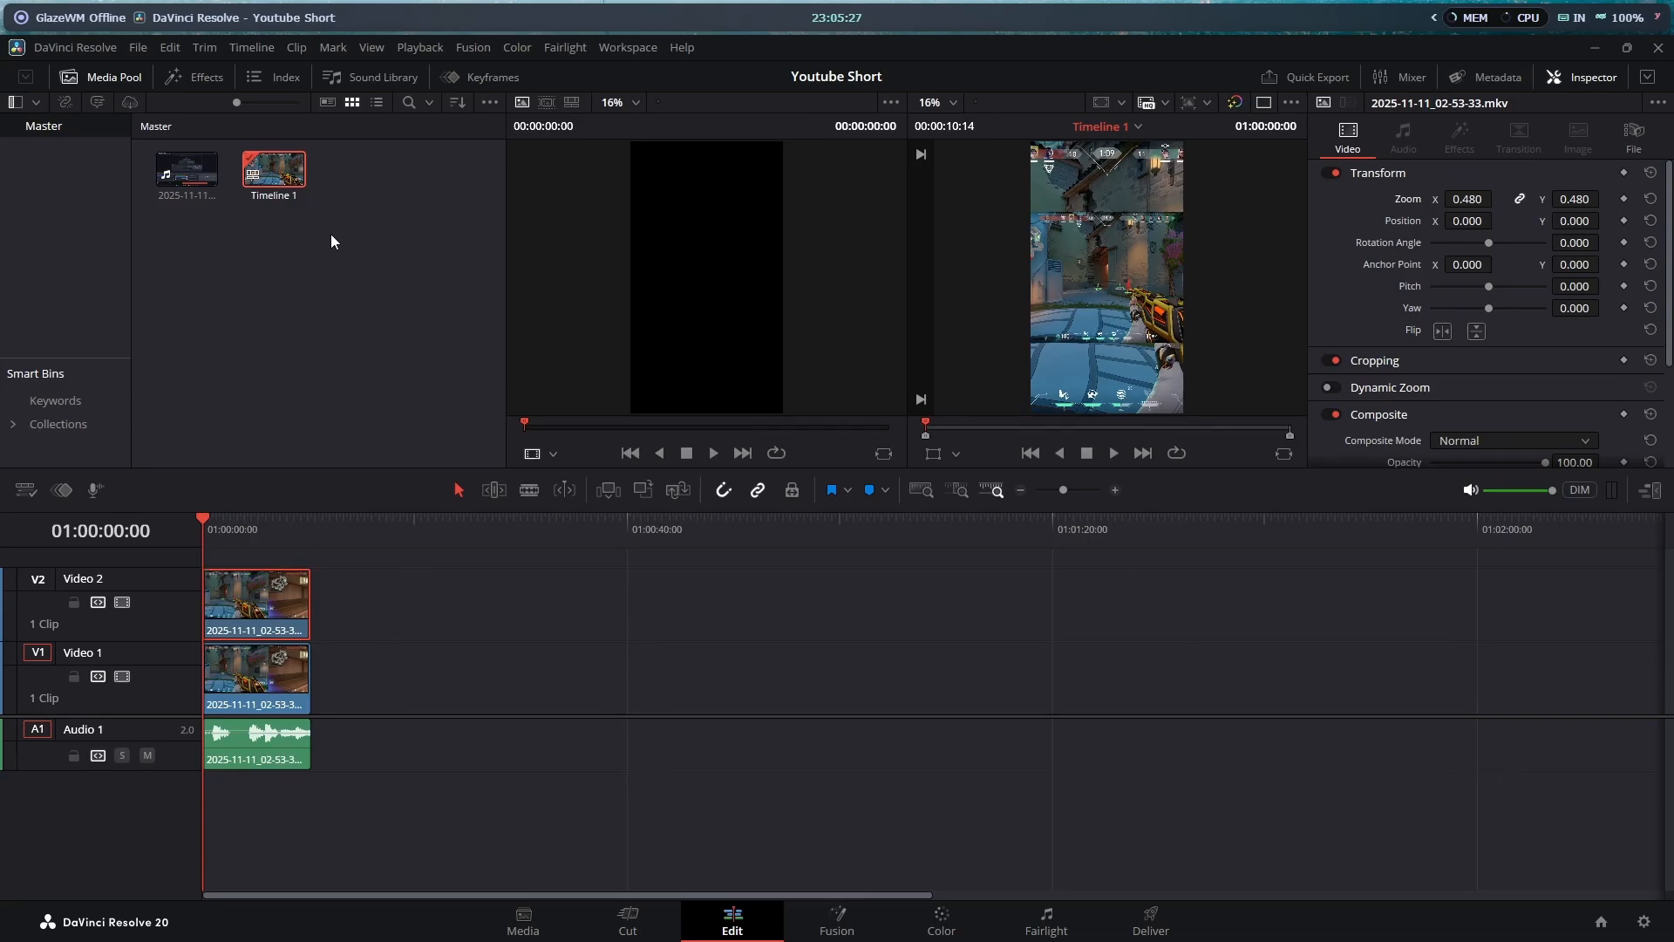
Look for a blur effect and apply Gaussian Blur from the favourite Open FX effects to the clip on Video 1.
click(207, 79)
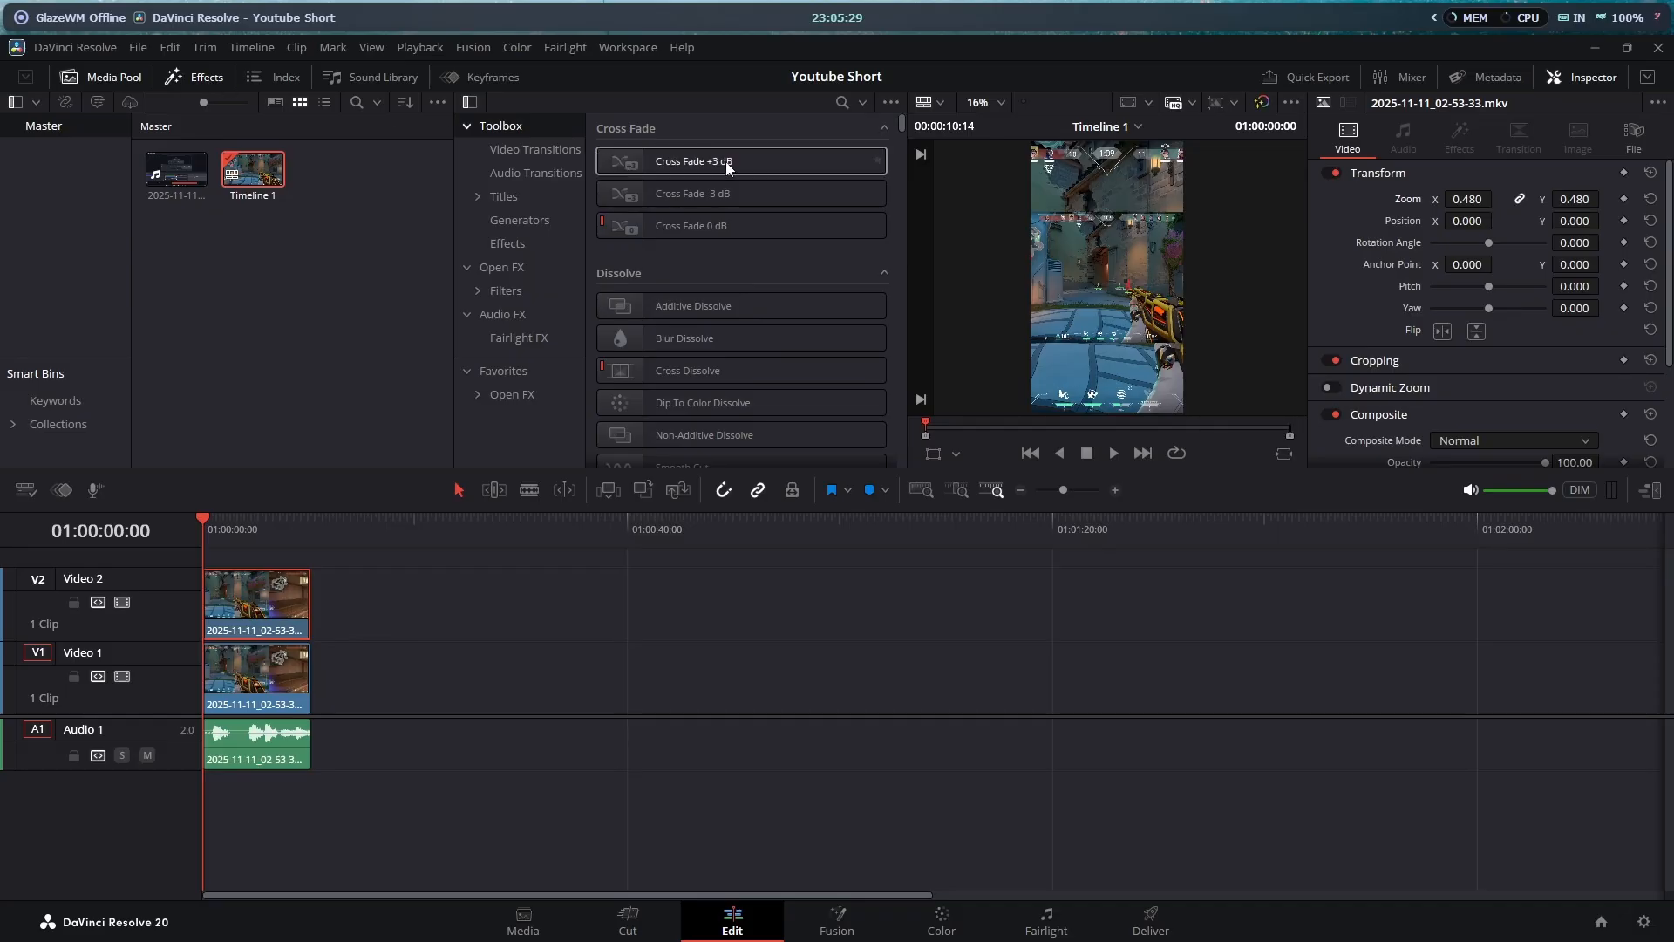
click(840, 103)
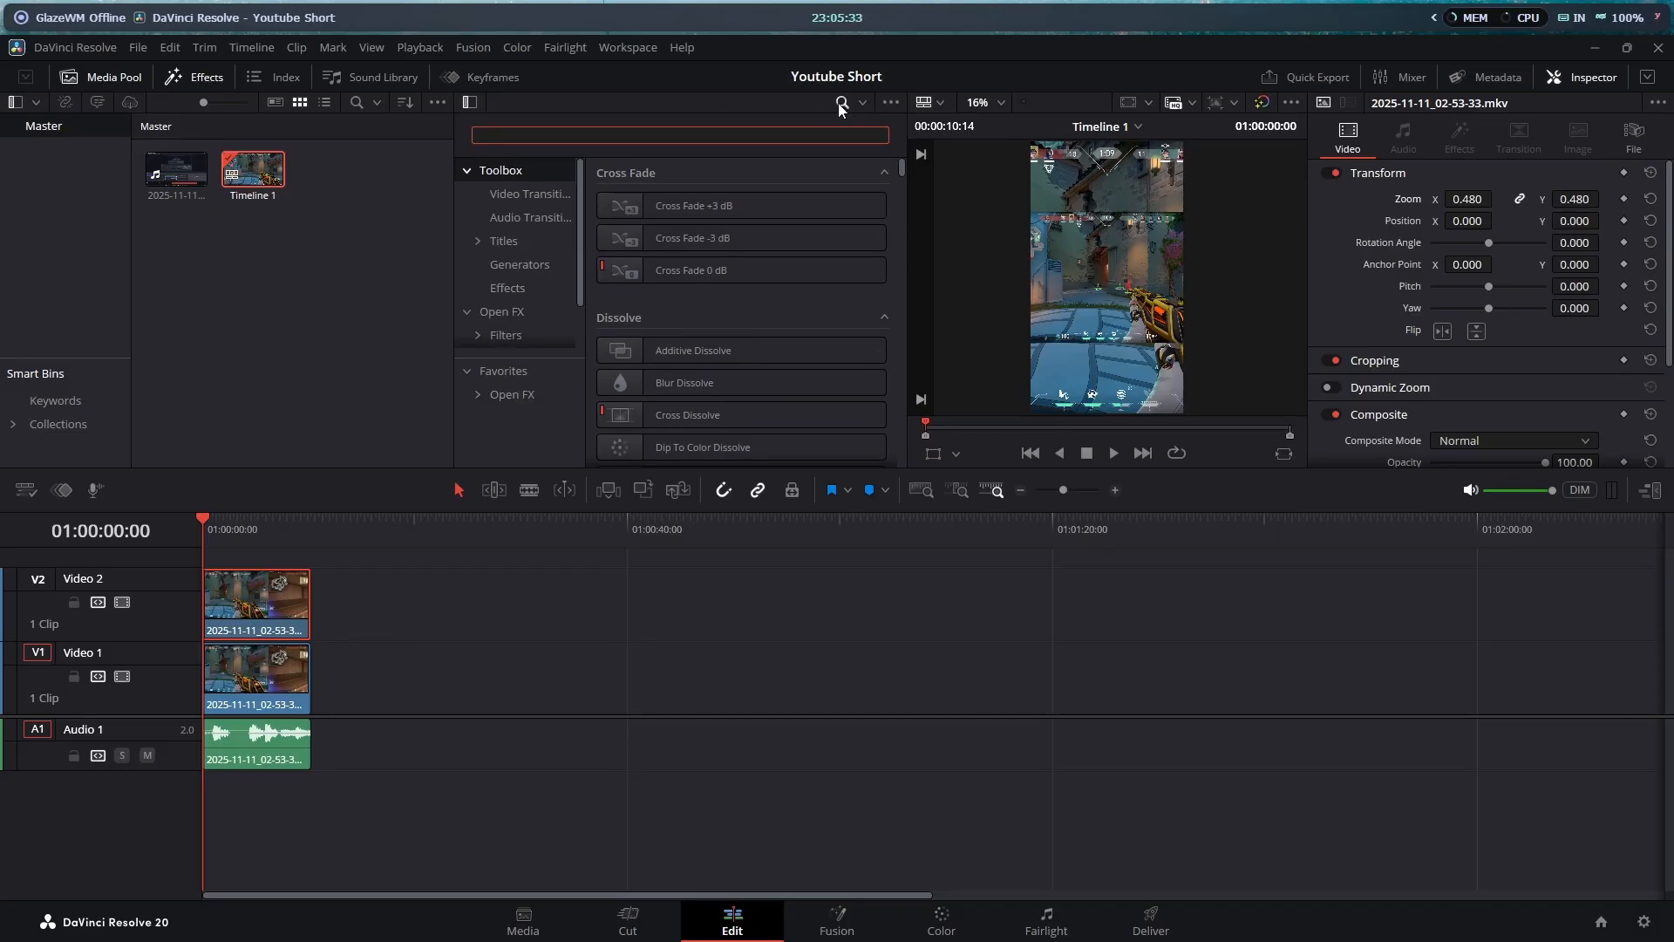
text(blur)
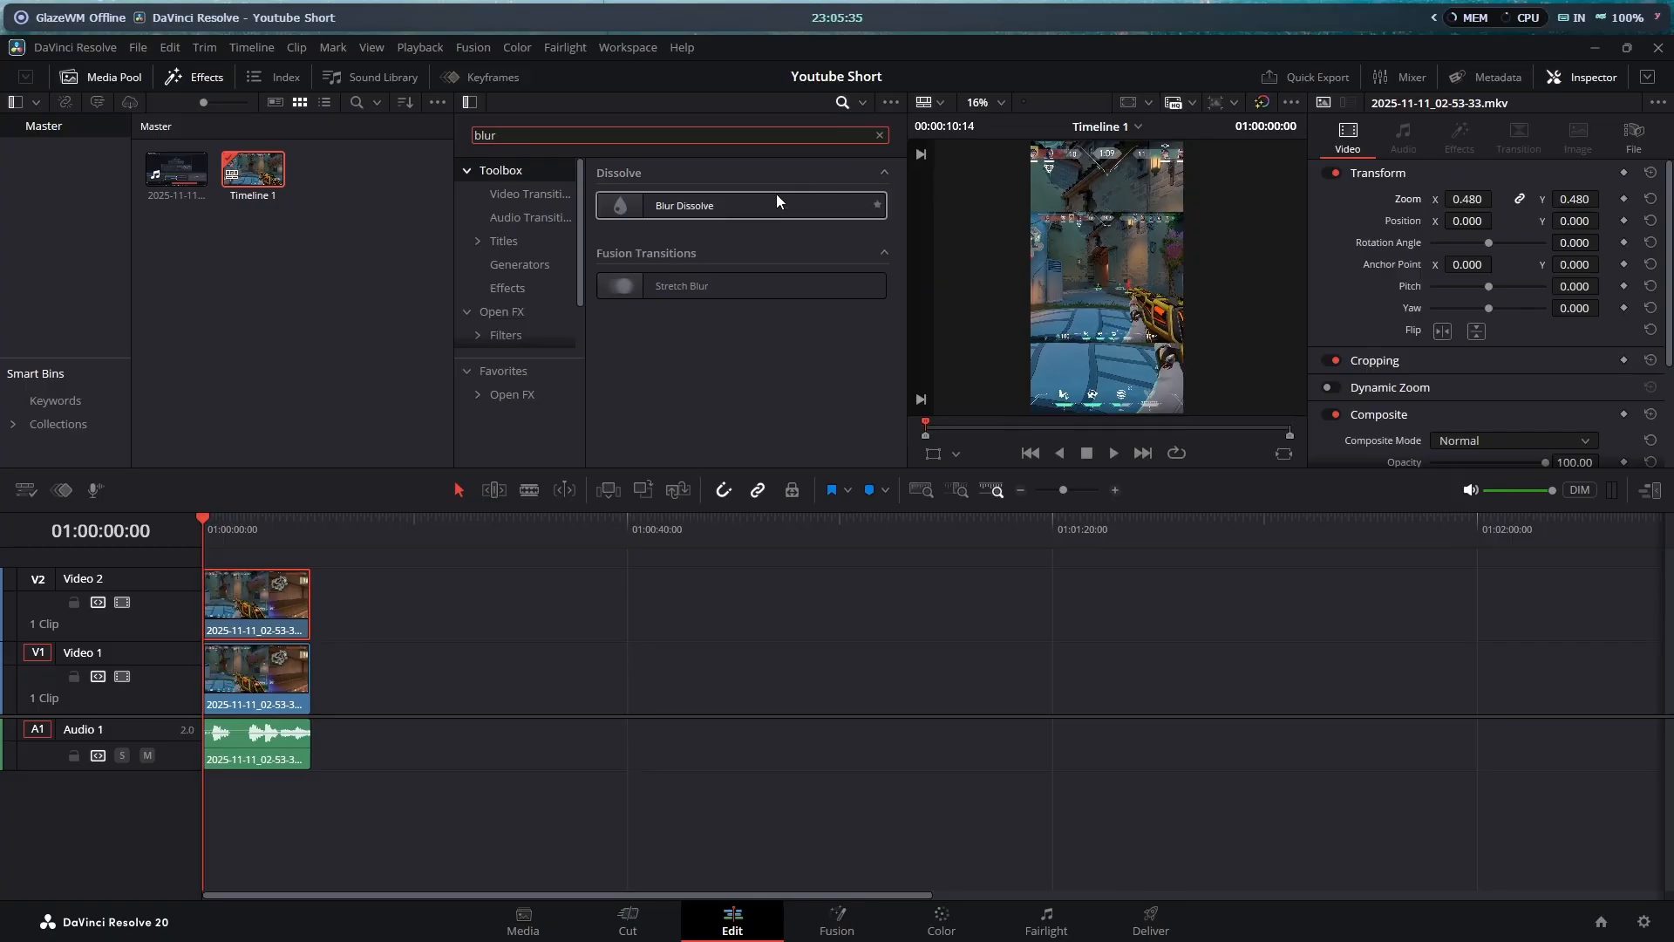
key(BackSpace)
key(BackSpace)
key(BackSpace)
key(BackSpace)
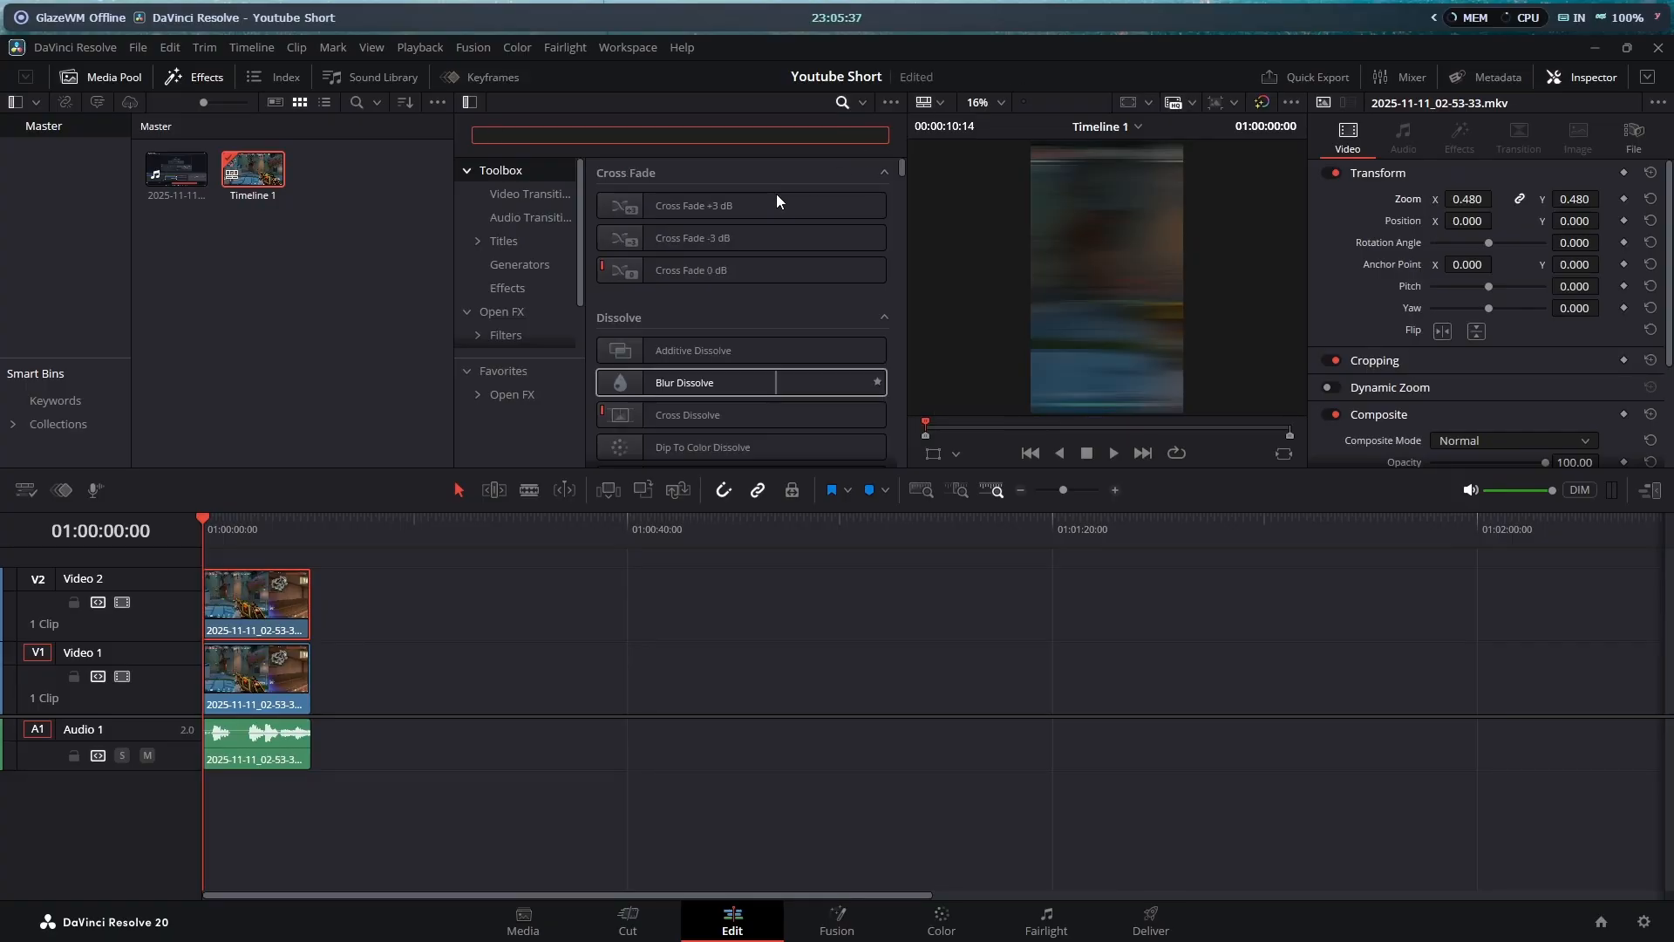
click(552, 389)
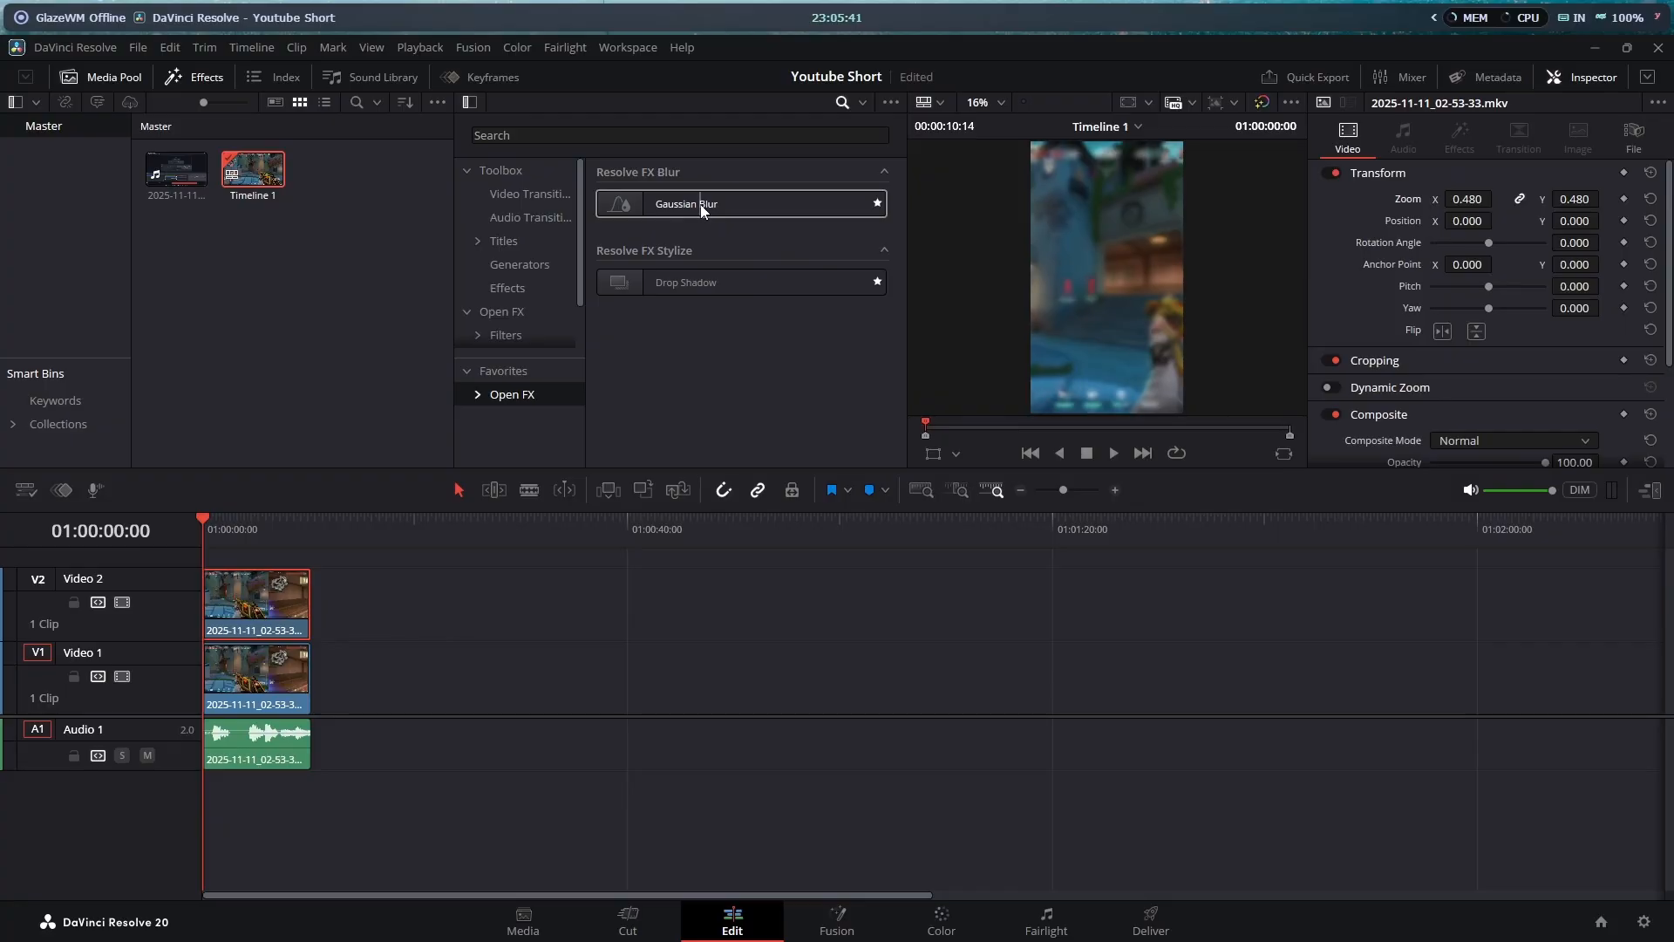
drag(699, 205, 257, 678)
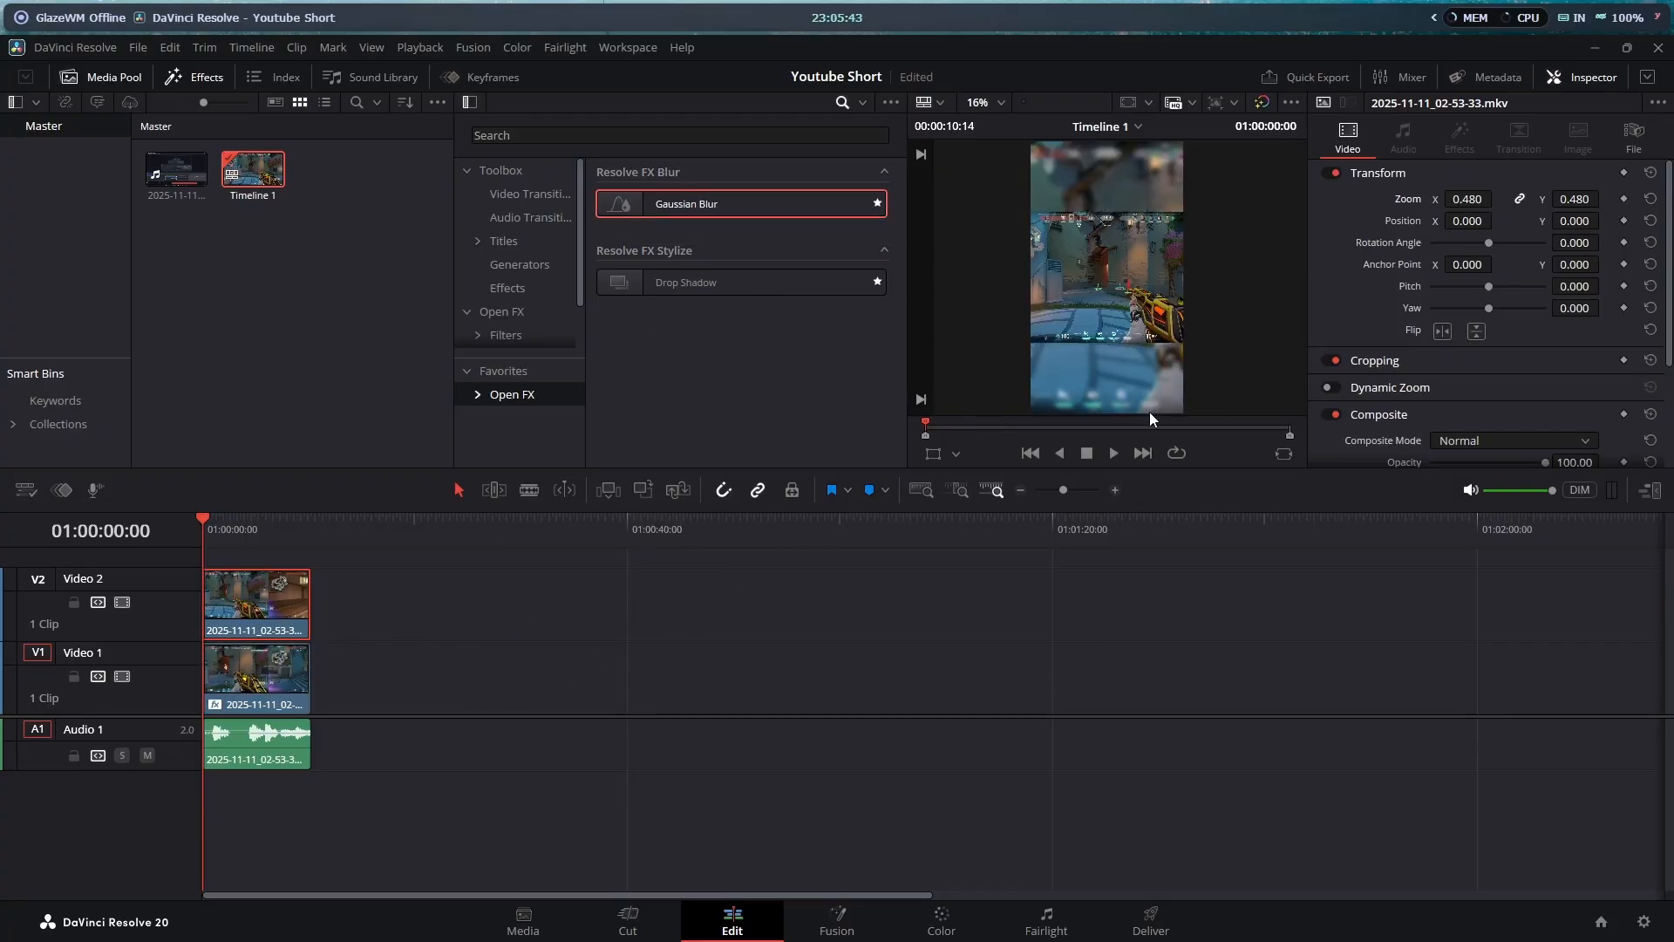
drag(1195, 465, 1235, 718)
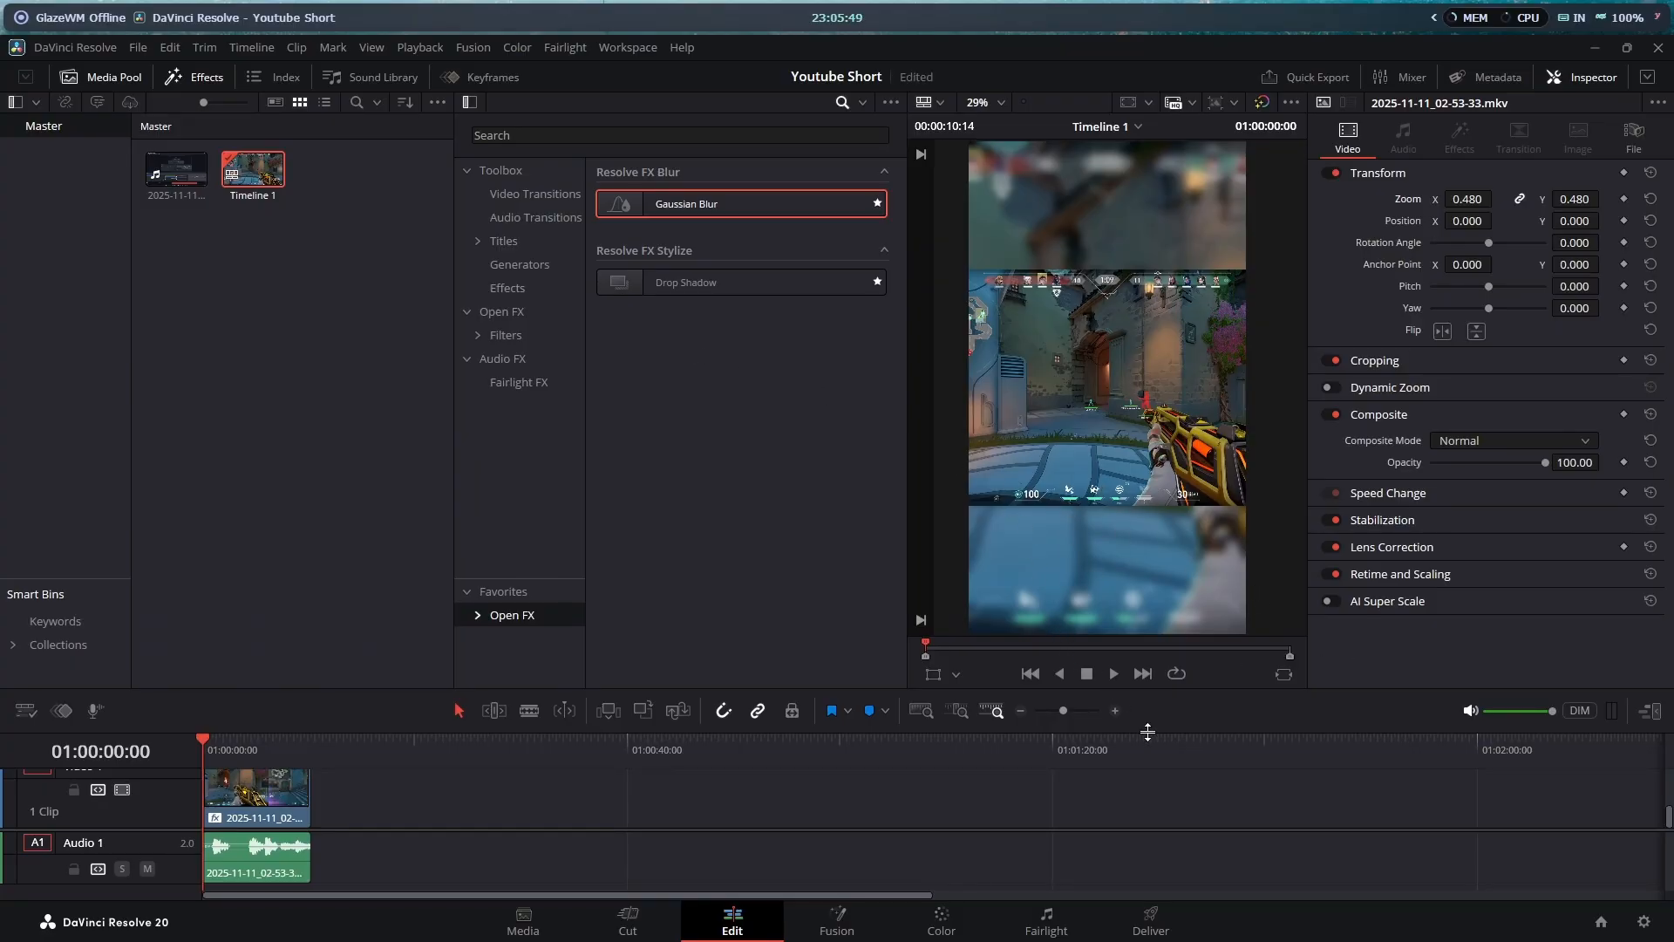
drag(1137, 731, 1141, 610)
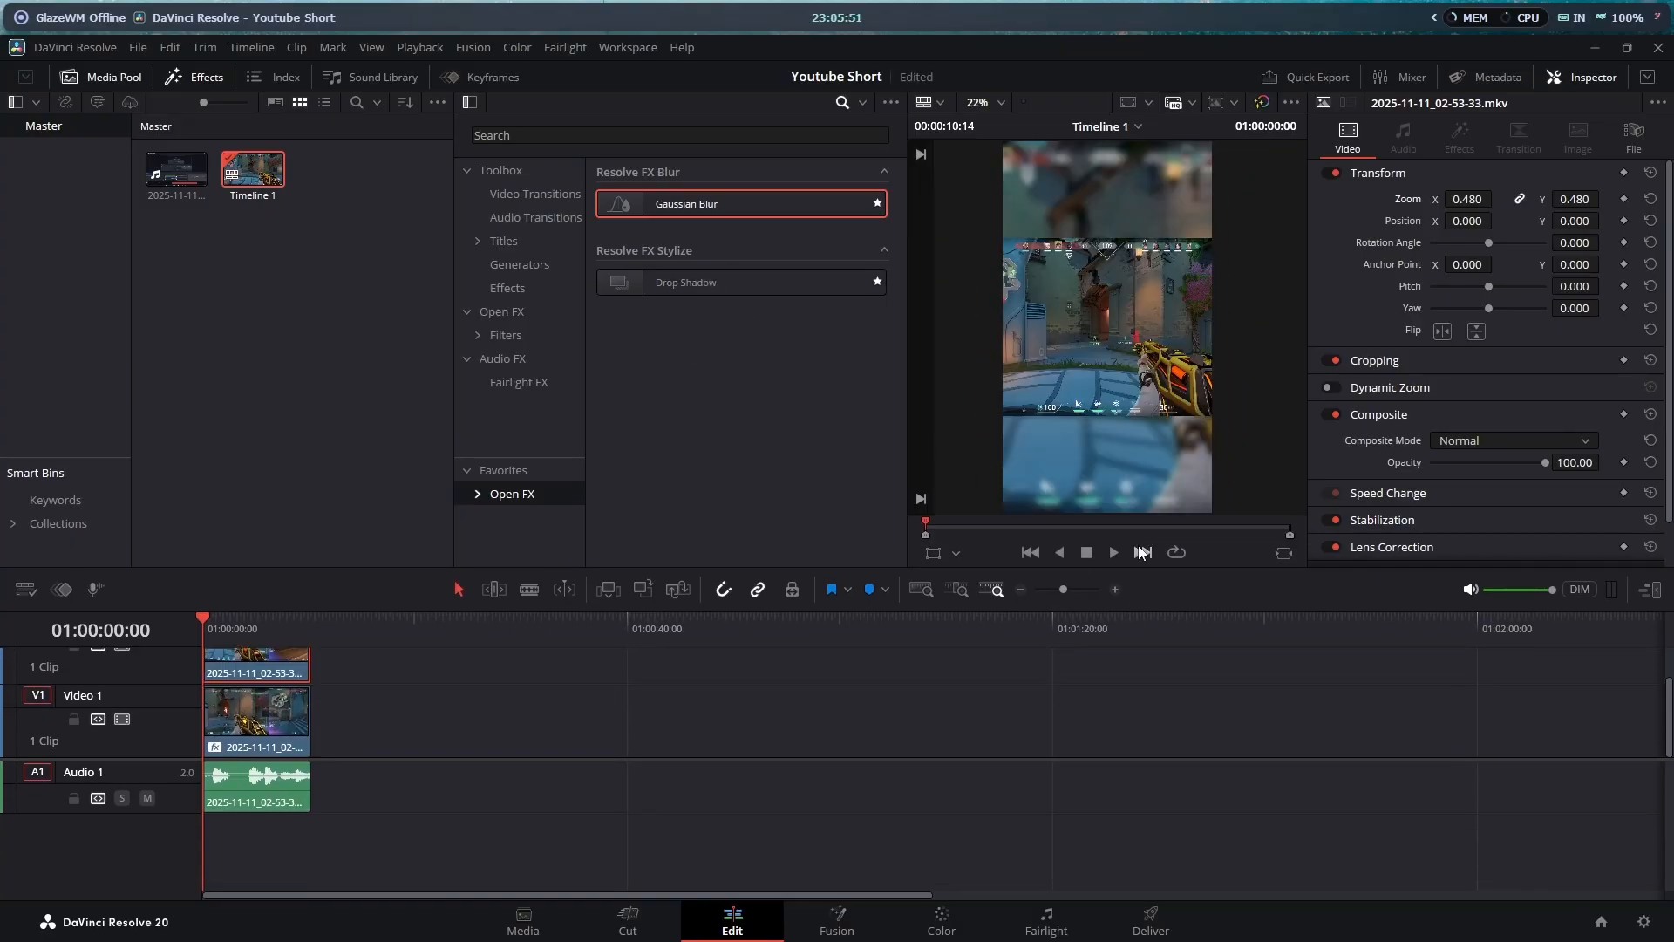
Try to apply the favourite Drop Shadow effect to the clip on Video 2, and inspect the picture in an enlarged viewer.
drag(732, 286, 260, 663)
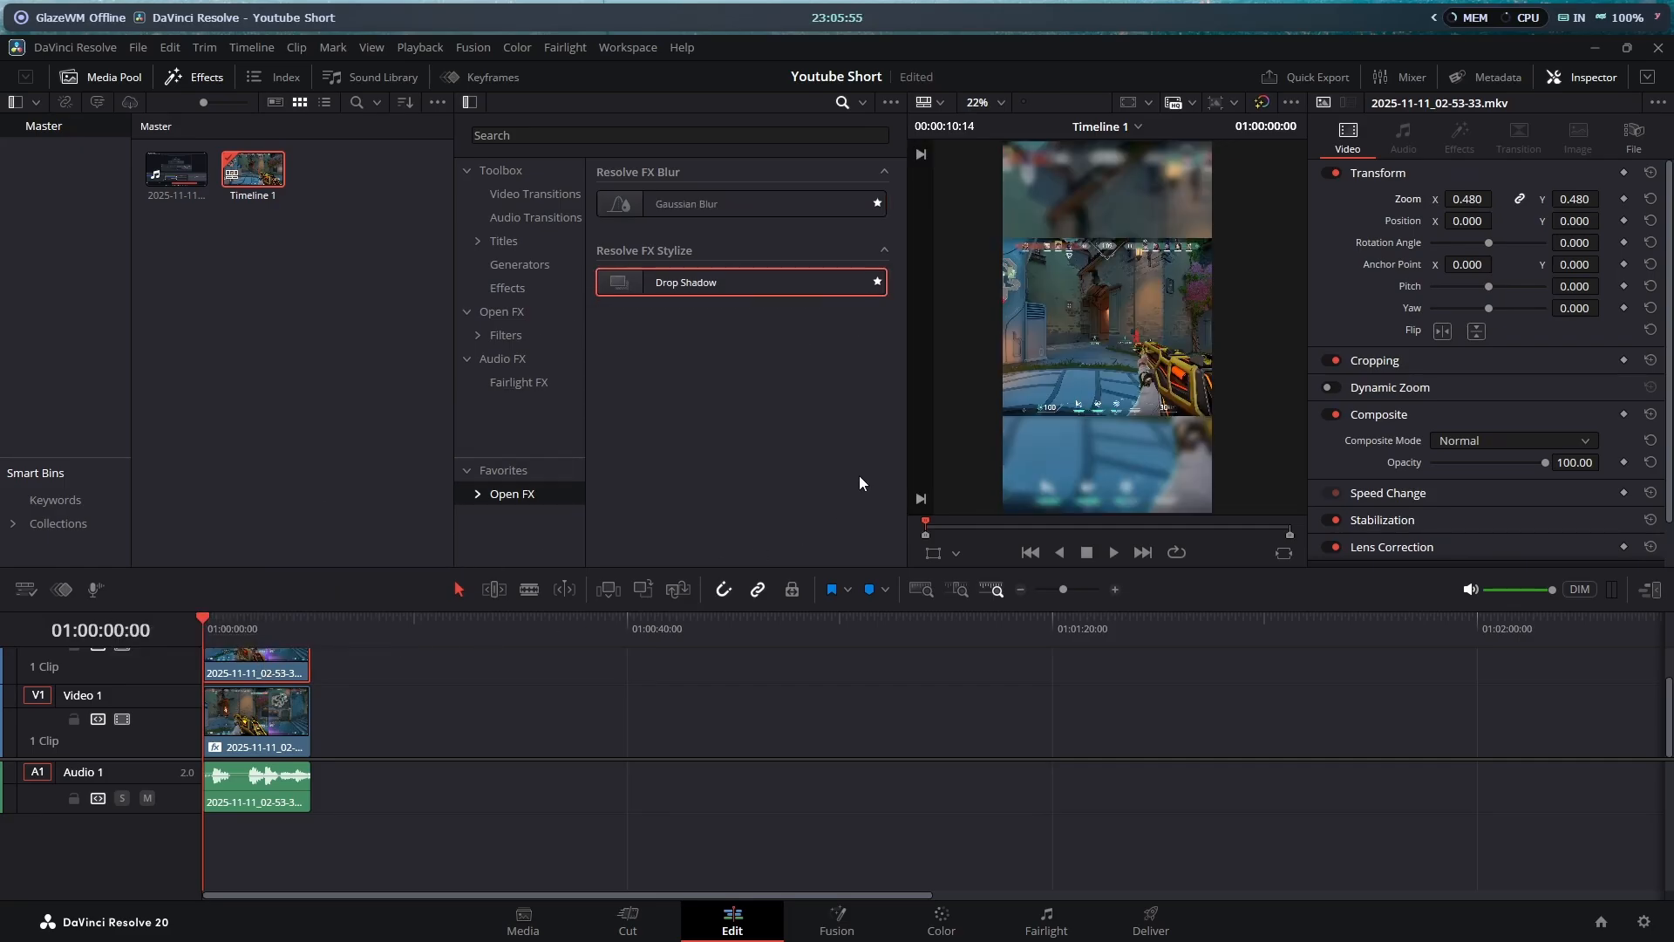
drag(1239, 610, 1300, 893)
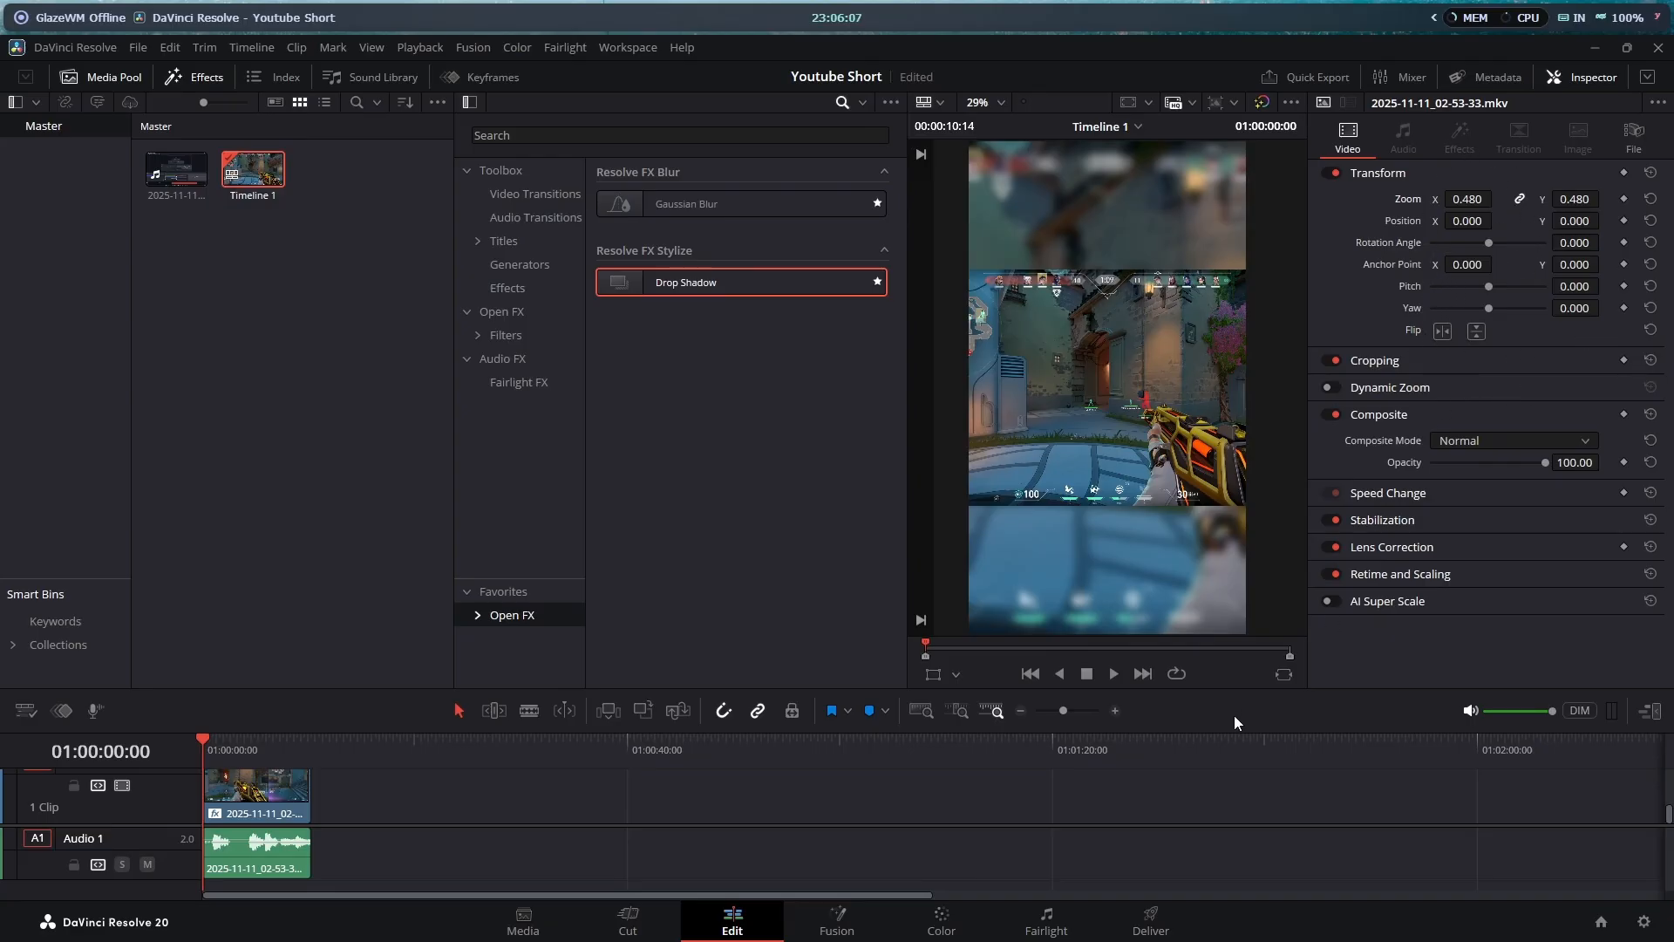
drag(1245, 689, 1263, 556)
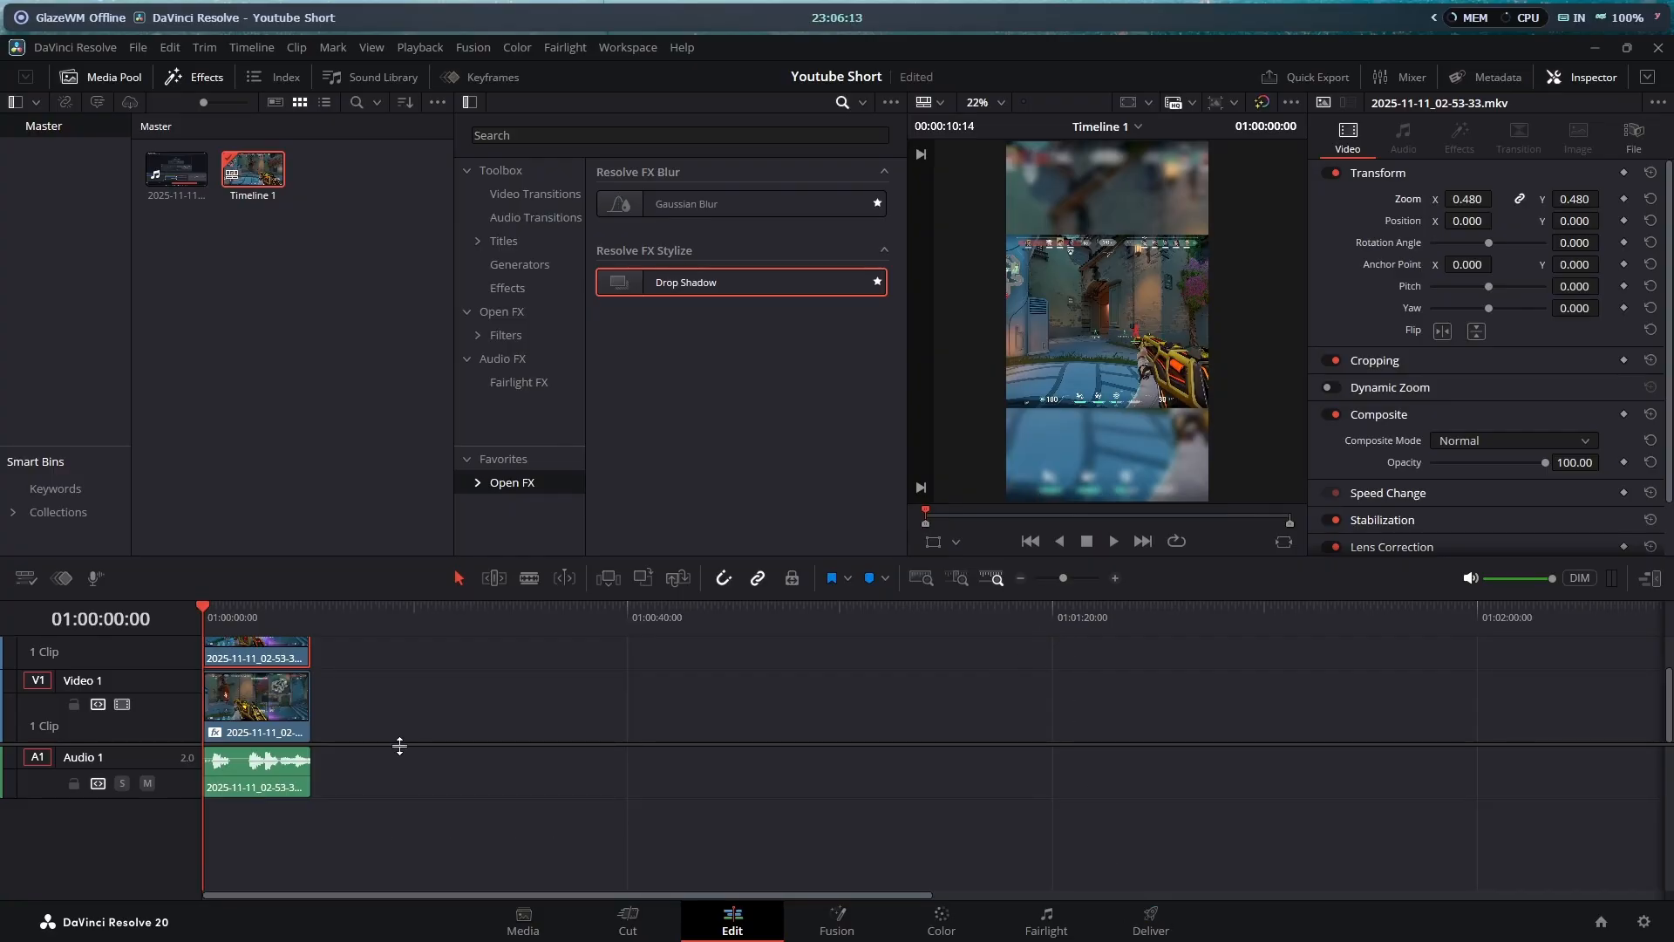
Make room above Video 2 and add an Adjustment Clip on a new Video 3 track, matching the length of the clips below.
drag(399, 745, 419, 820)
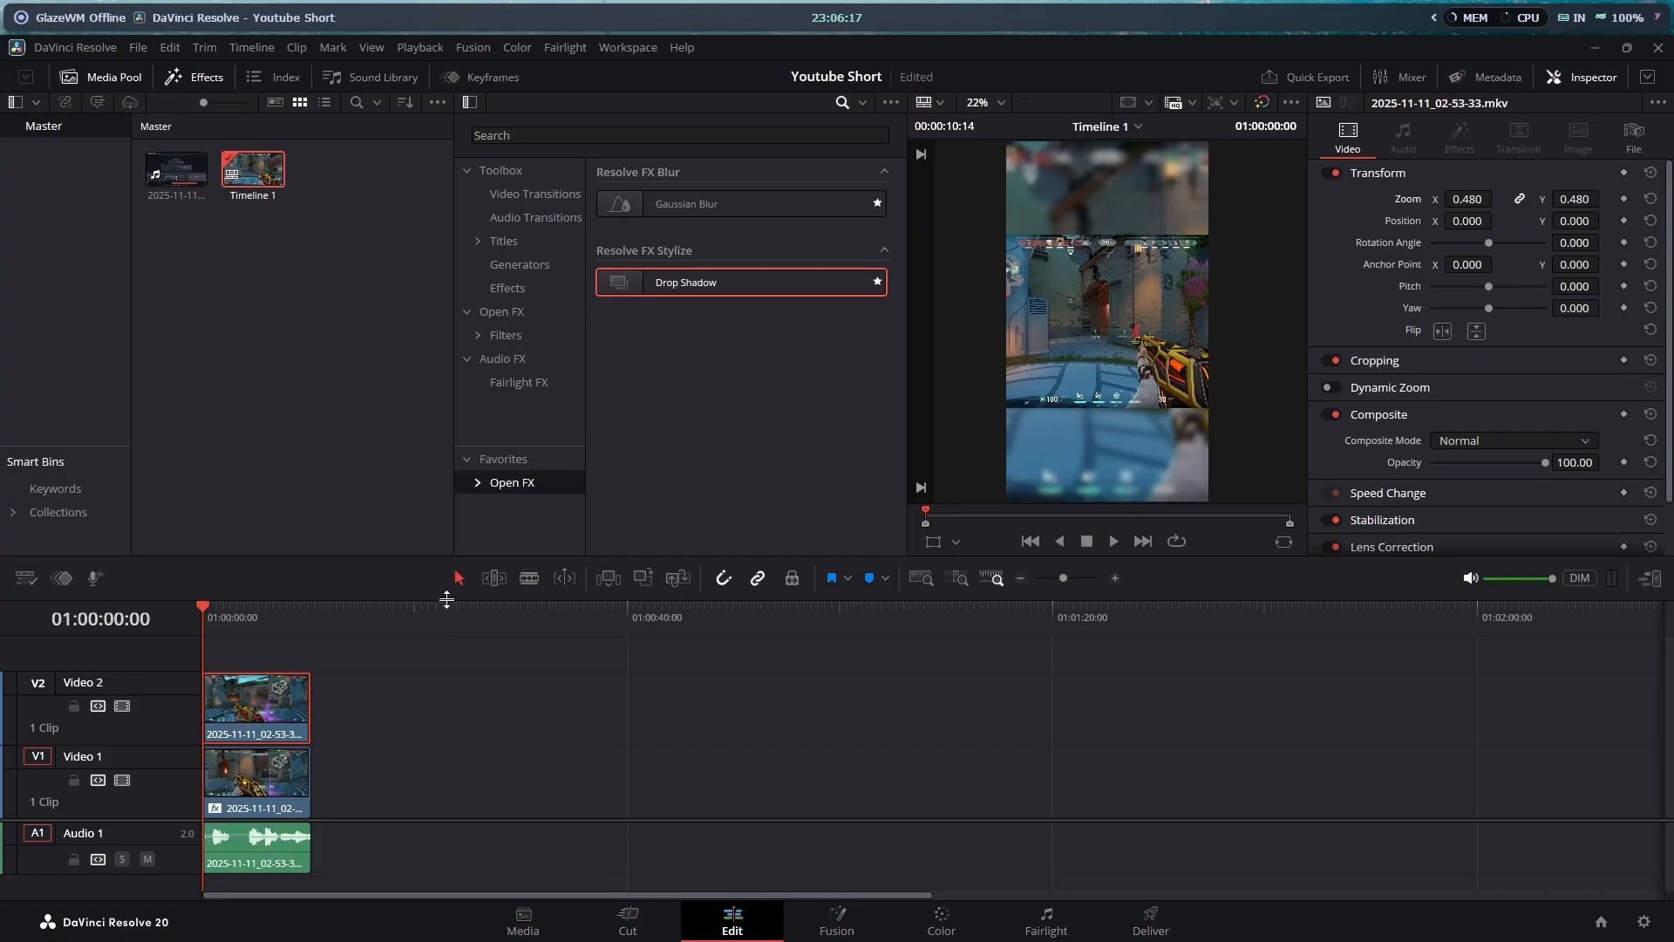
drag(447, 599, 447, 515)
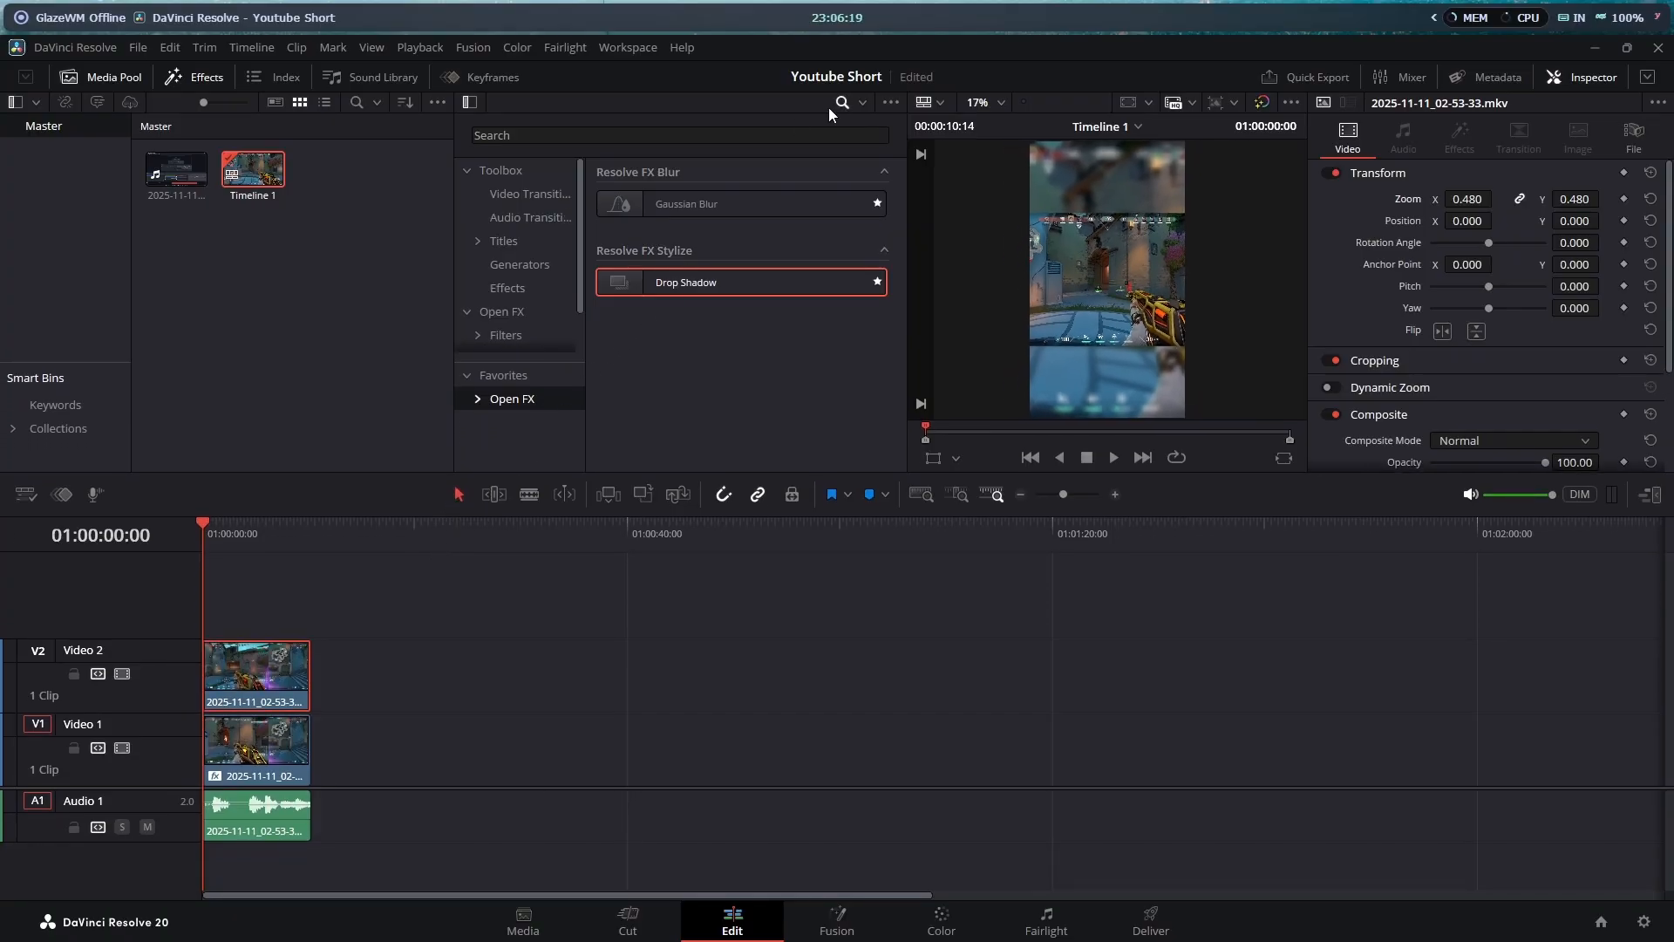
click(797, 134)
text(adjust)
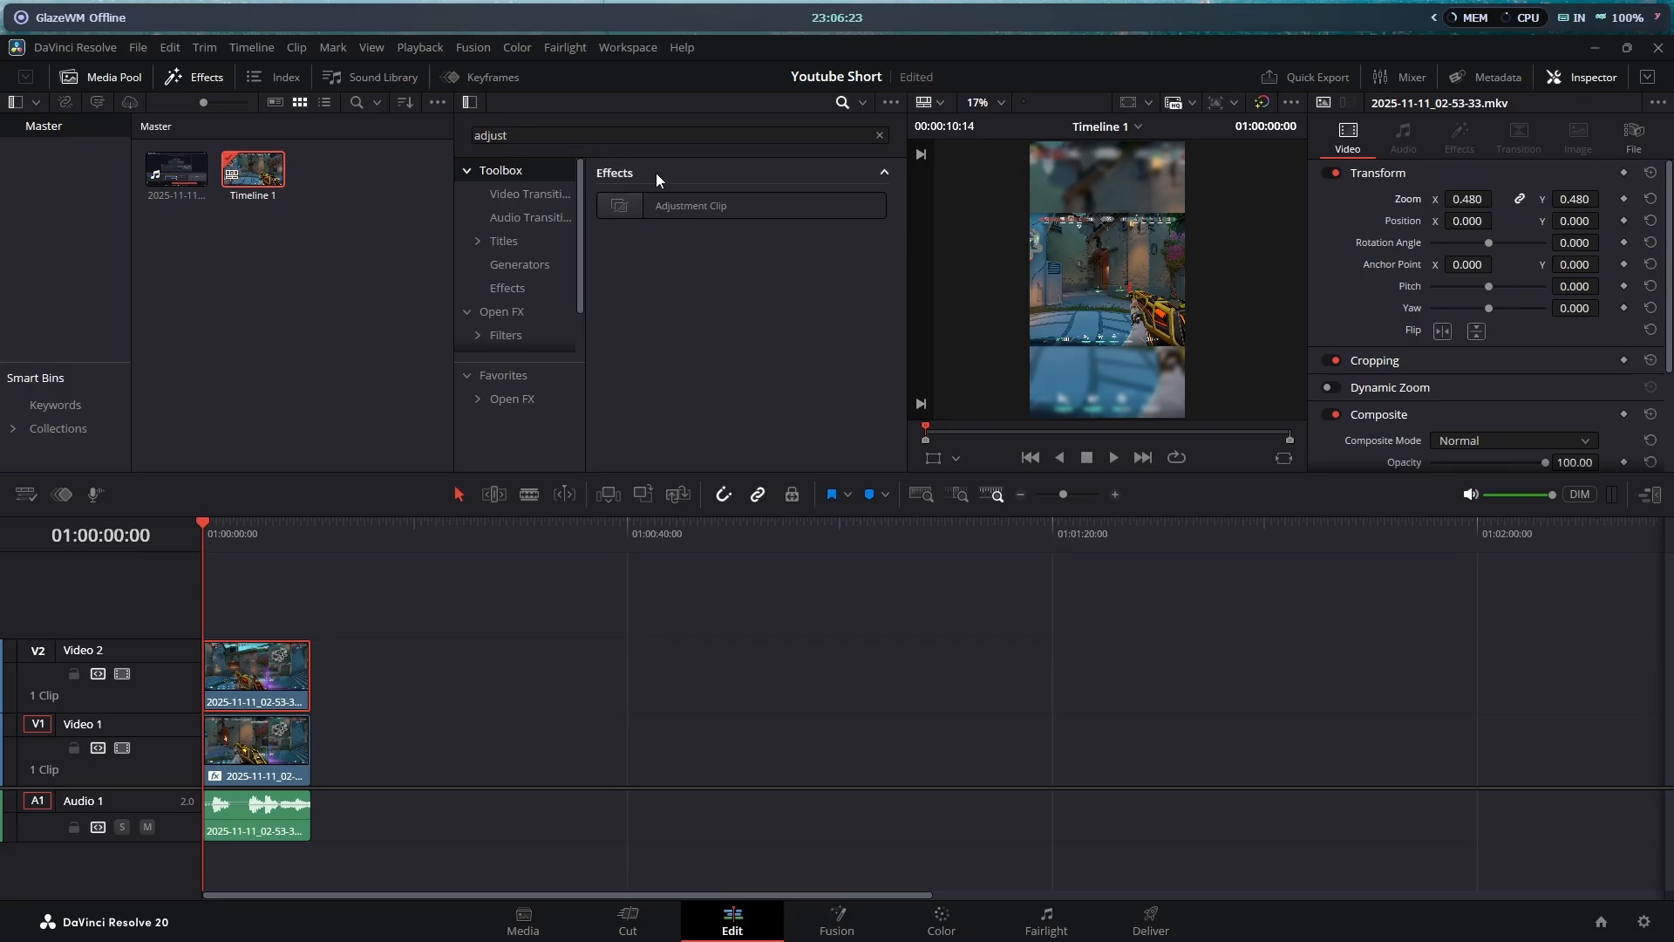
drag(671, 206, 310, 607)
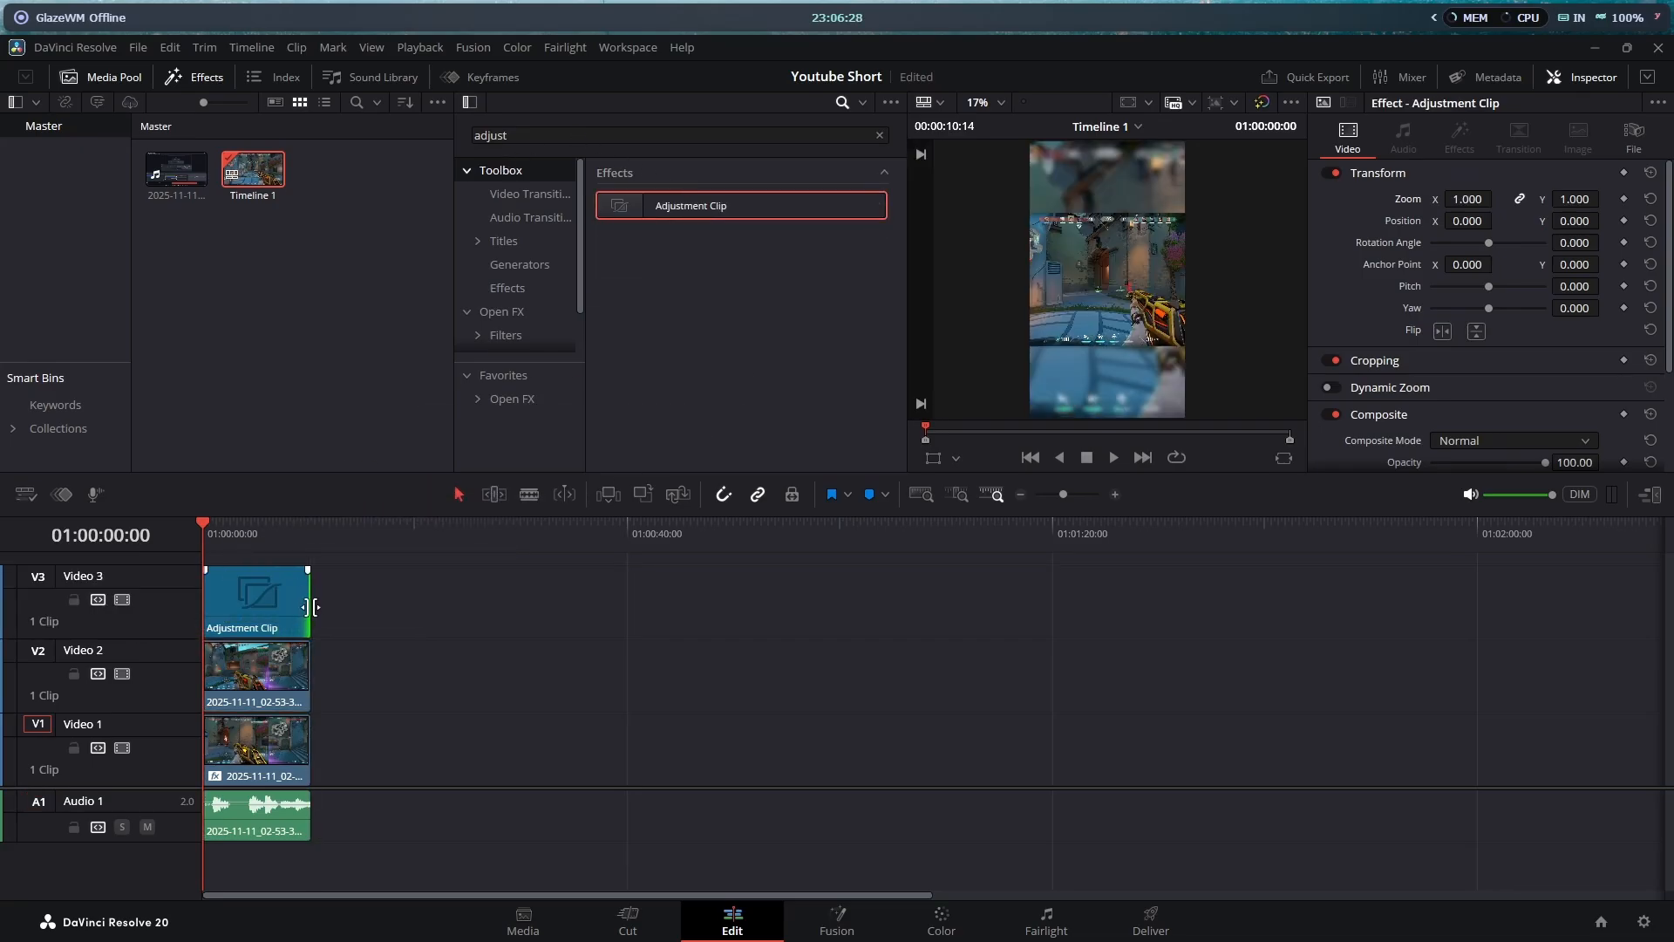
Open the Video 3 adjustment clip in Fusion and add an Optical Flow node after MediaIn1.
right_click(255, 614)
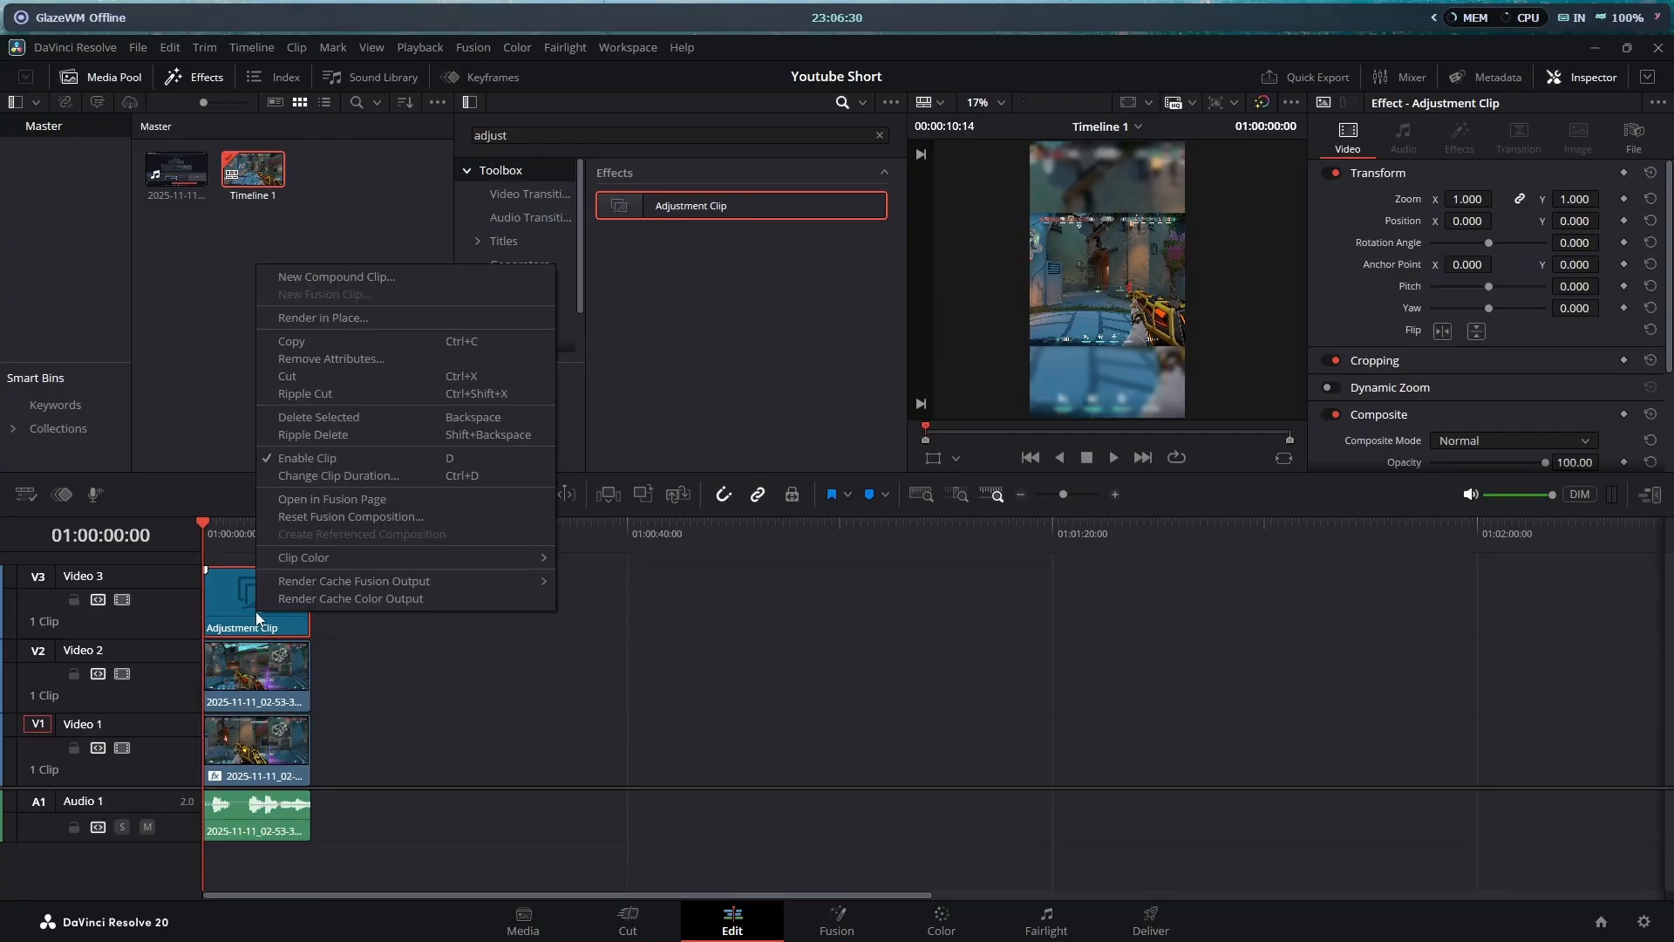
click(381, 495)
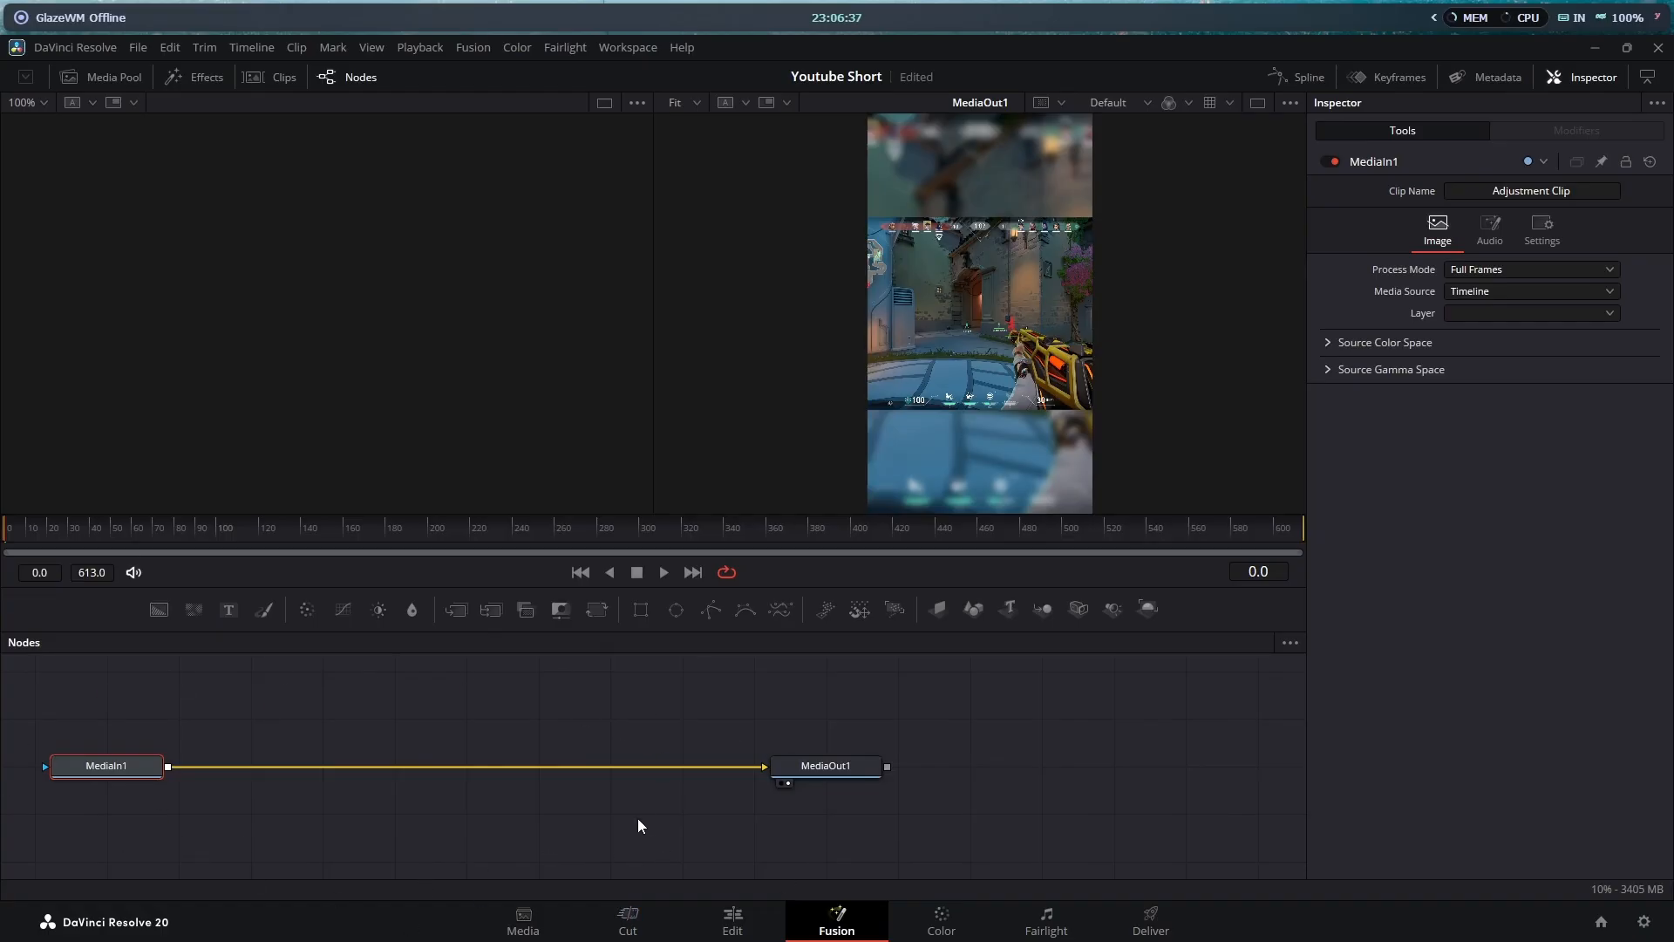
key(shift+space)
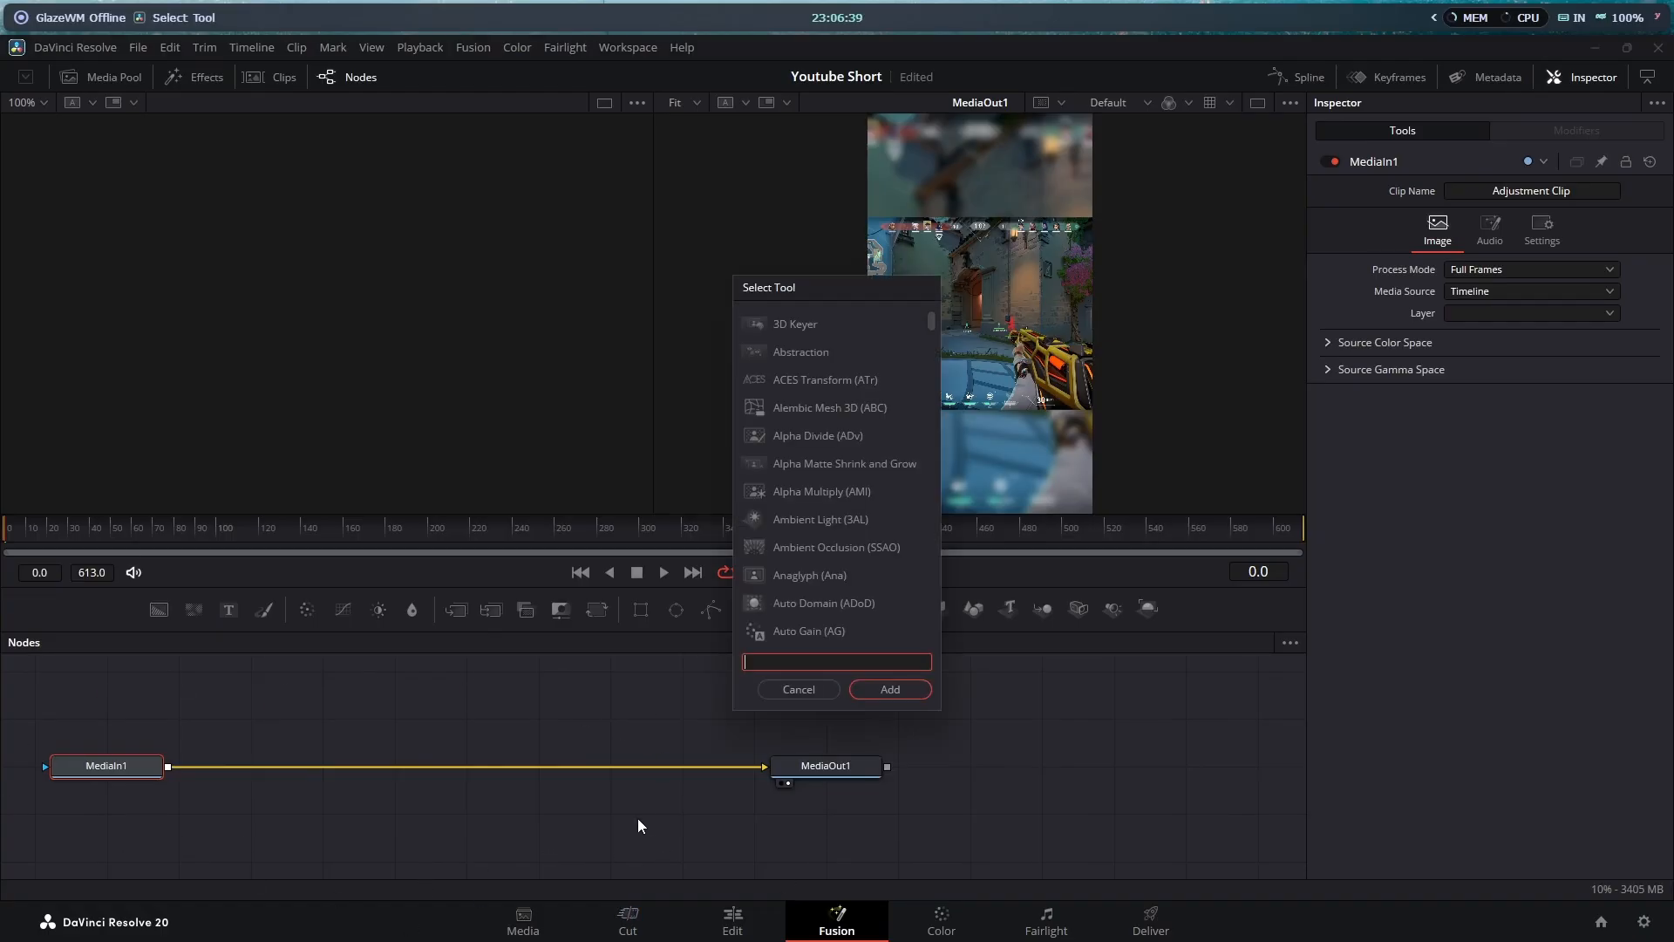
text(optical)
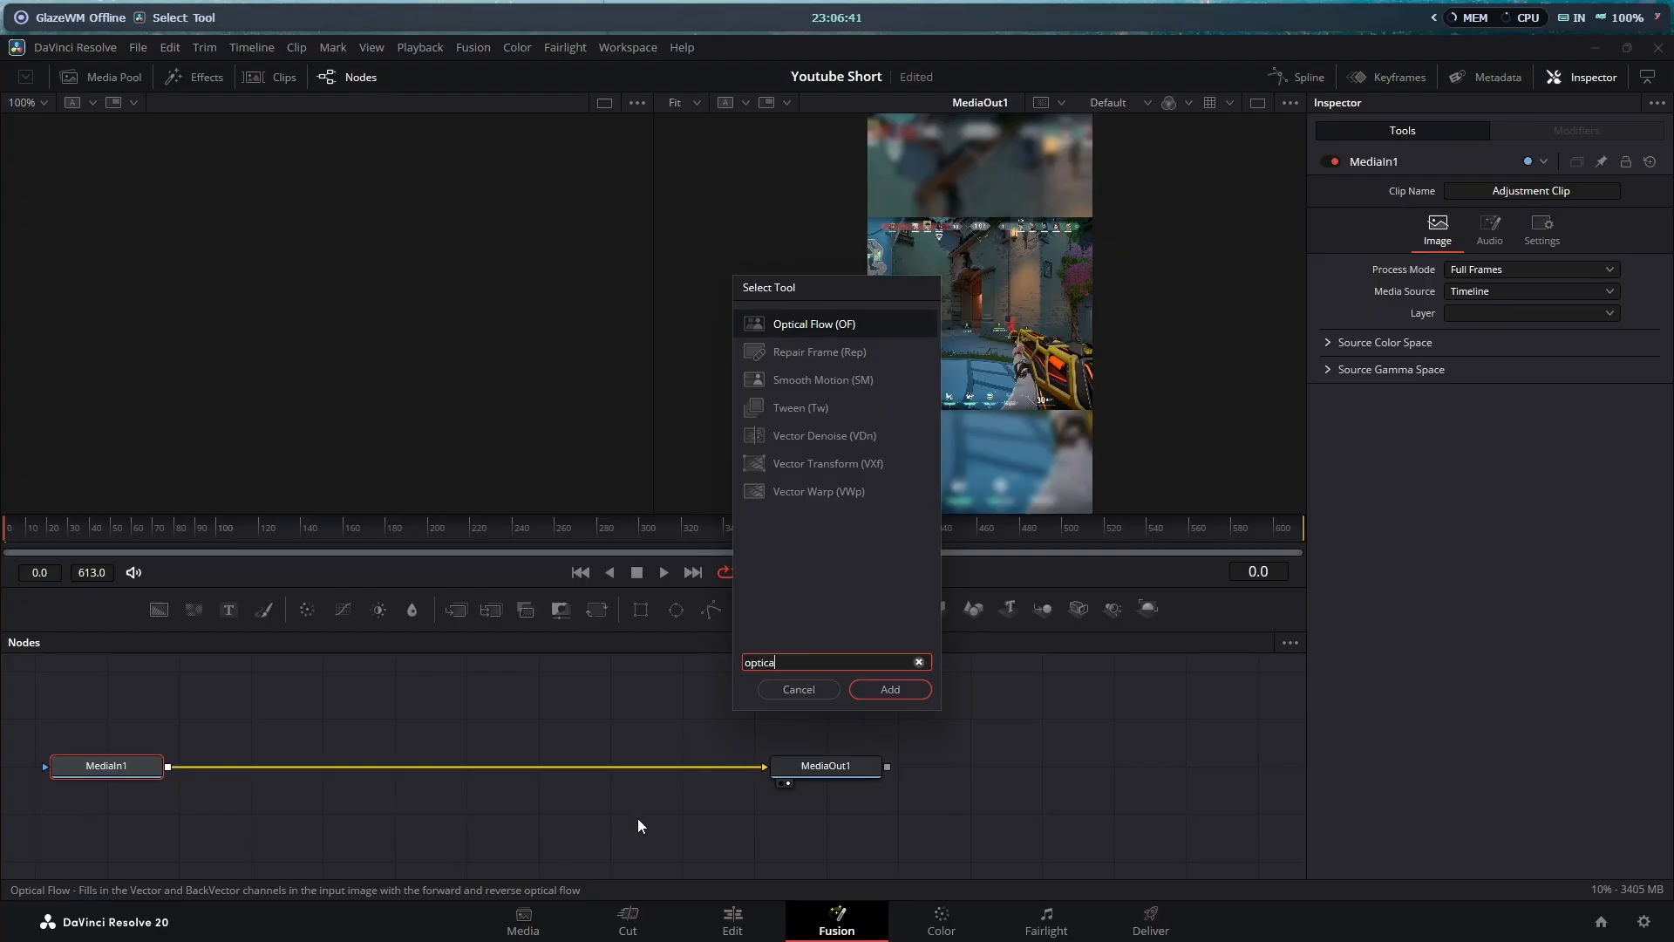
key(Return)
Add a Vector Motion Blur node between the Optical Flow node and MediaOut1.
key(shift+space)
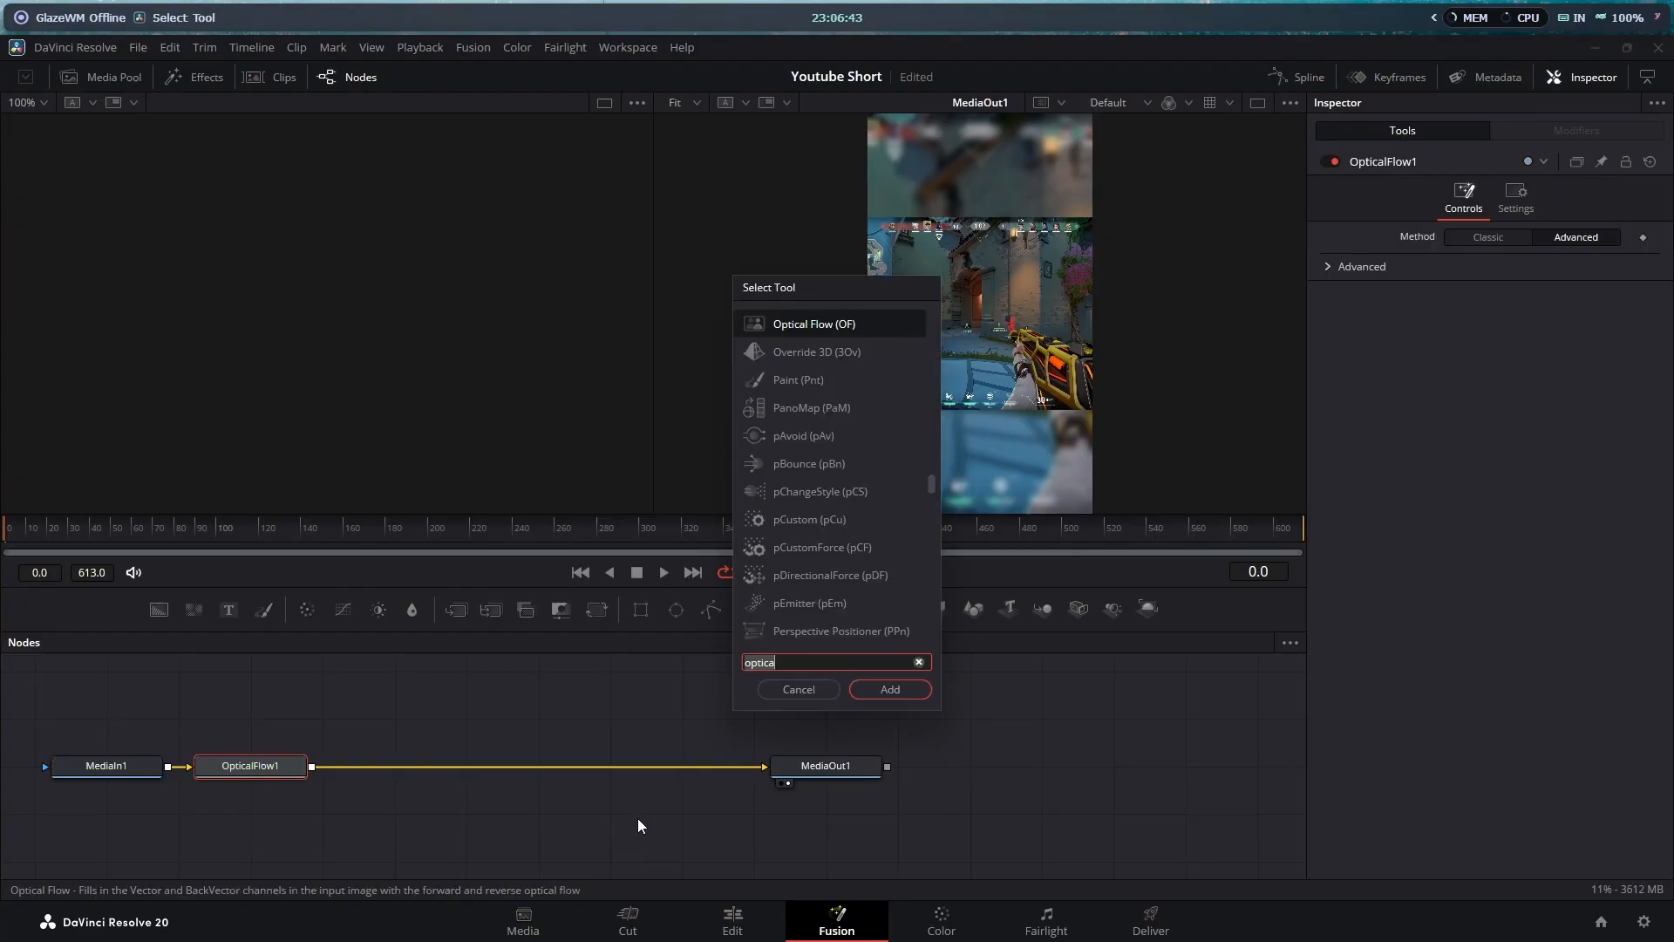
text(blur)
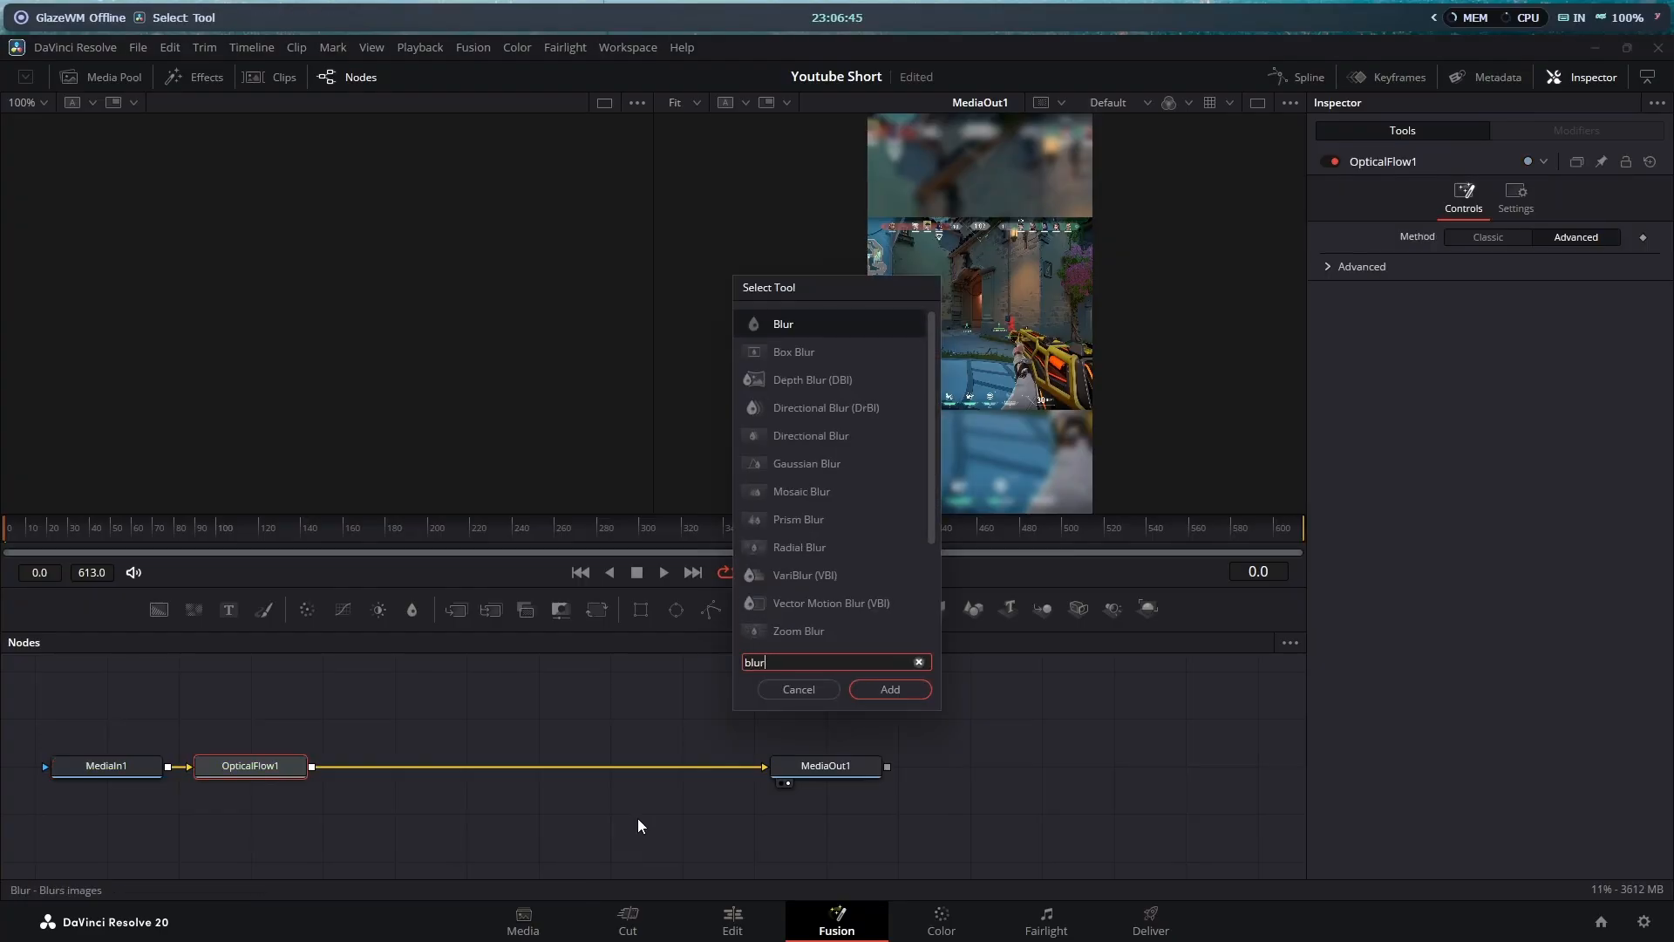
key(ctrl+a)
text(motion)
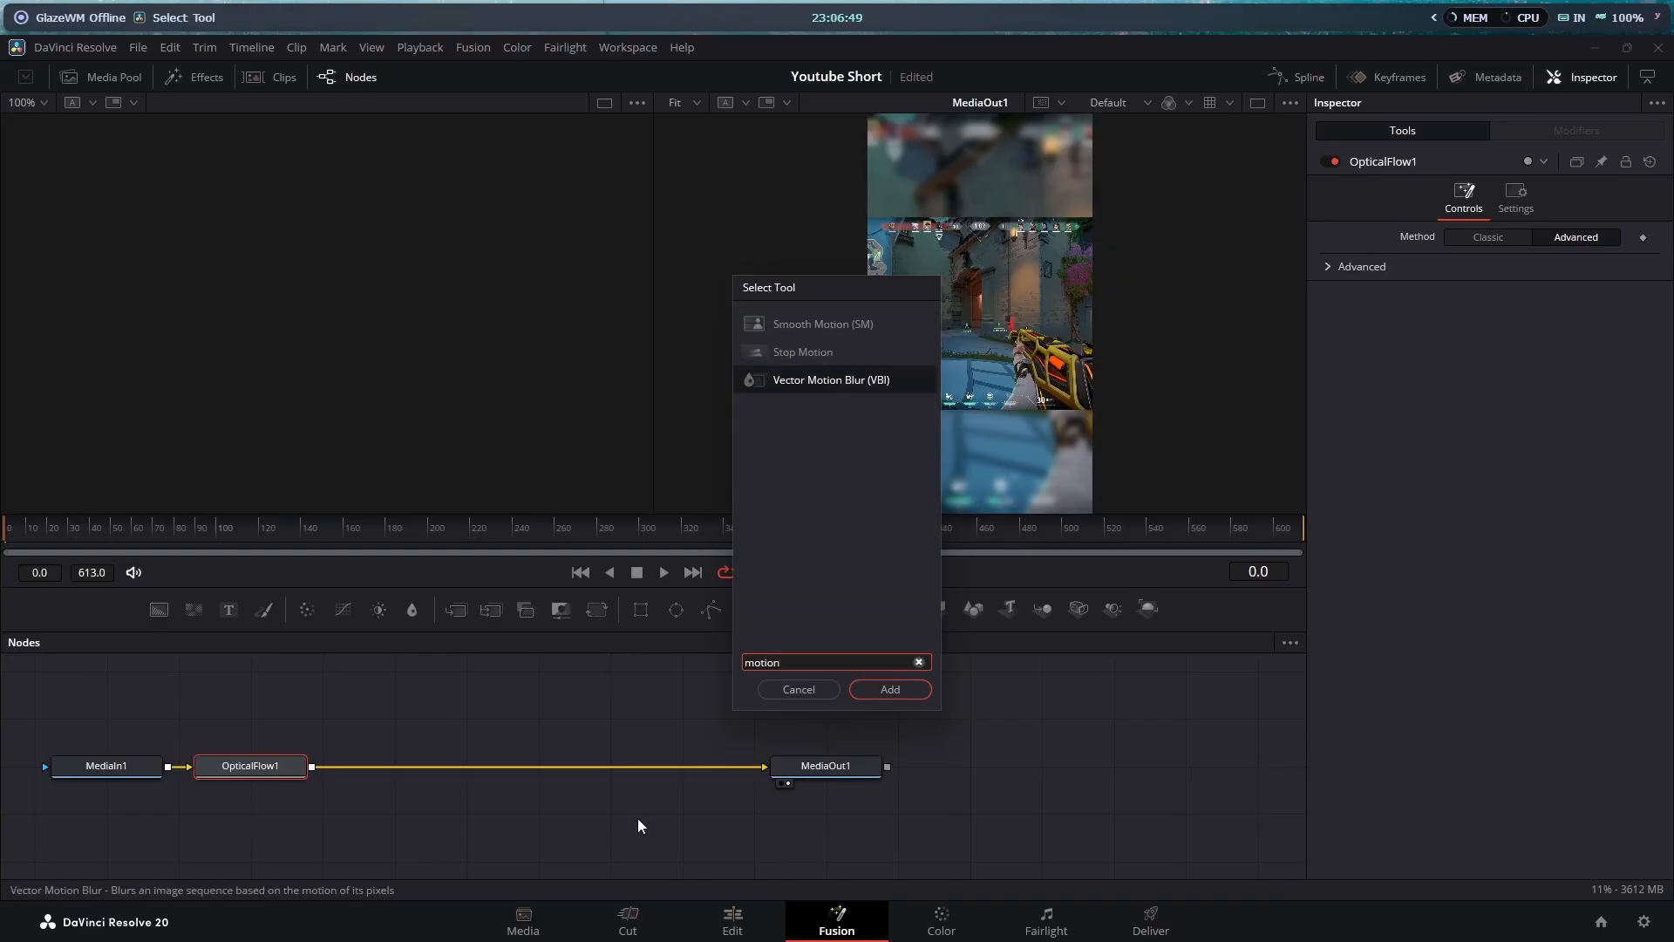
click(831, 381)
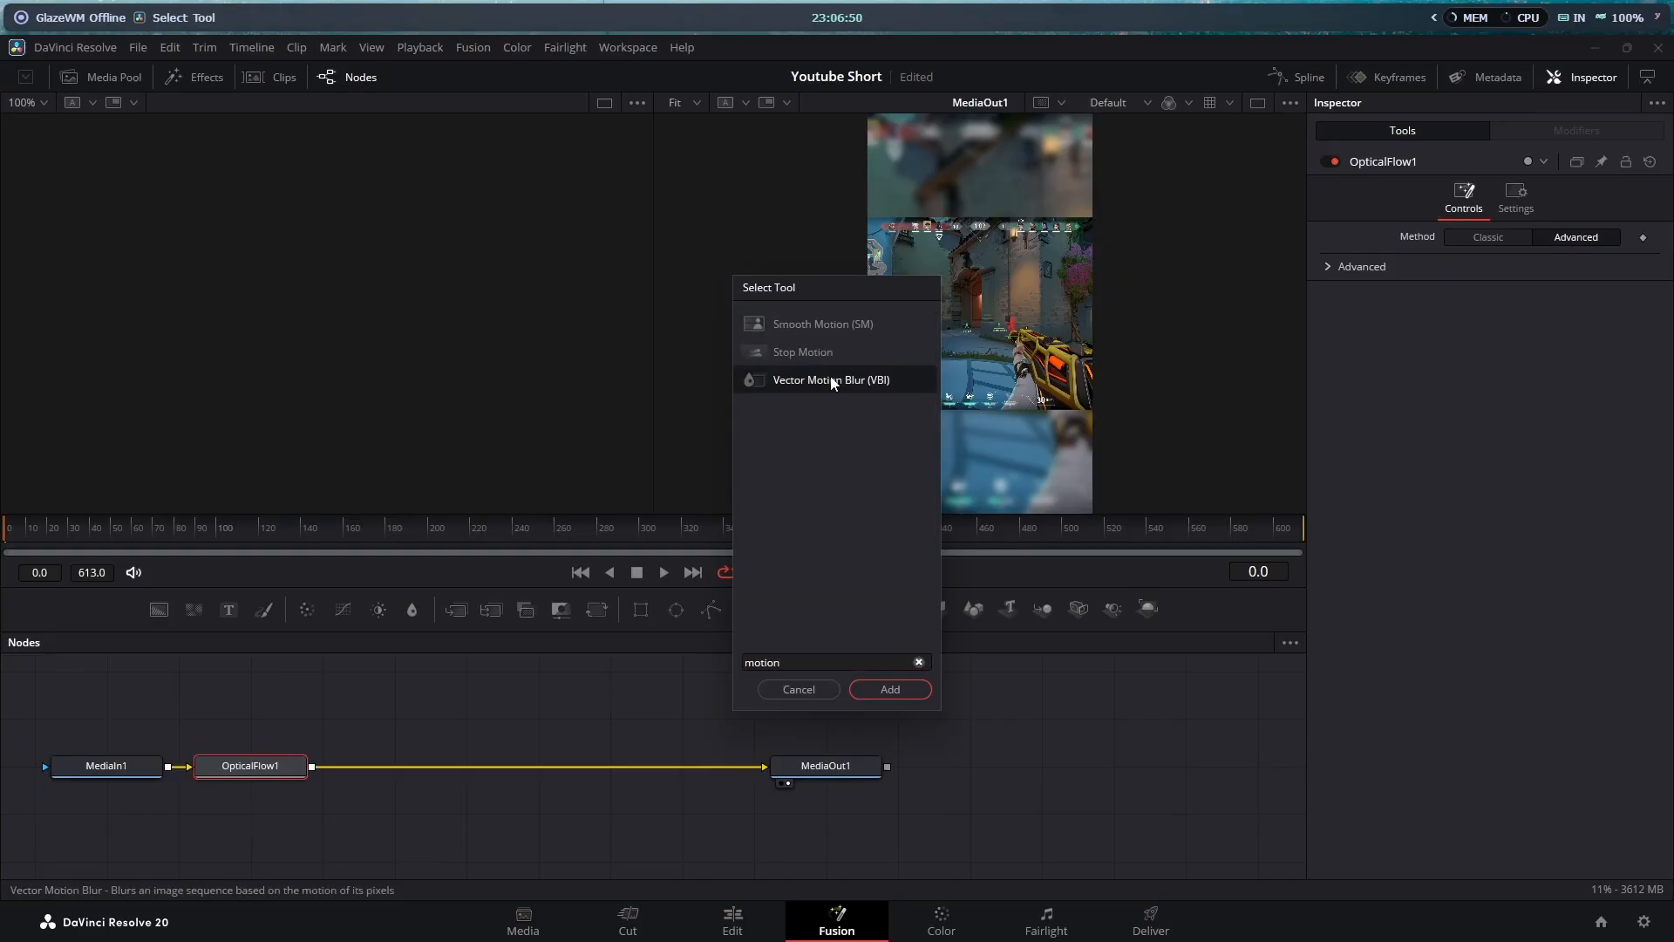
click(905, 685)
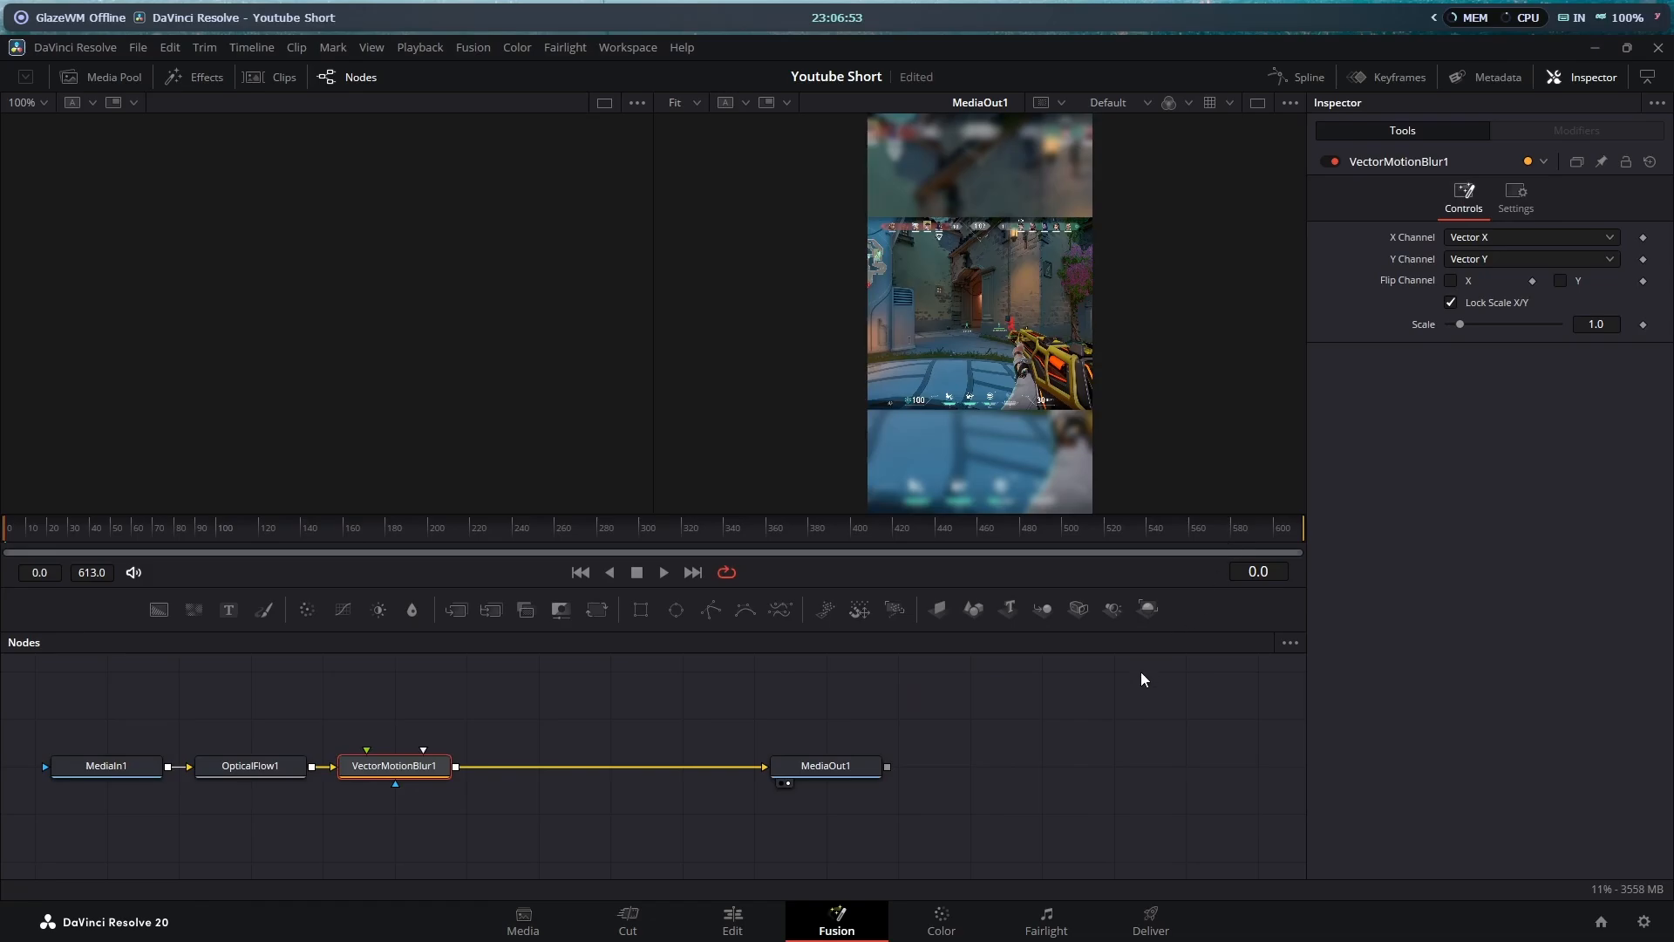
Return to the edit timeline and play its beginning to preview the motion blur, stopping at 01:00:01:12.
click(732, 920)
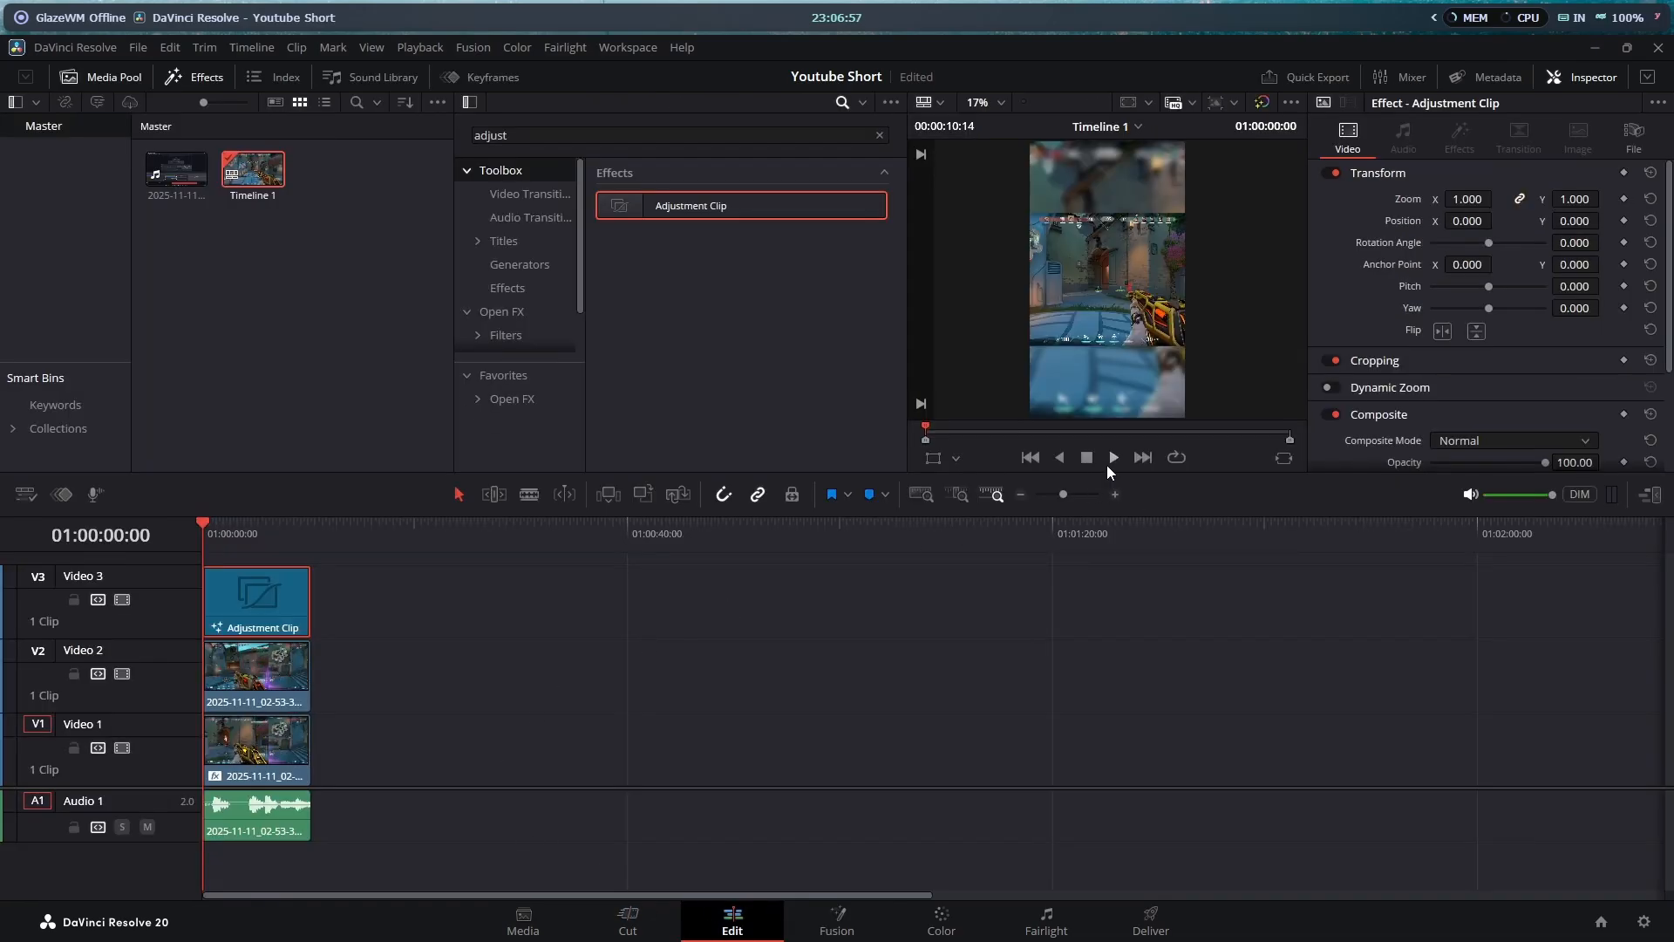
click(1113, 460)
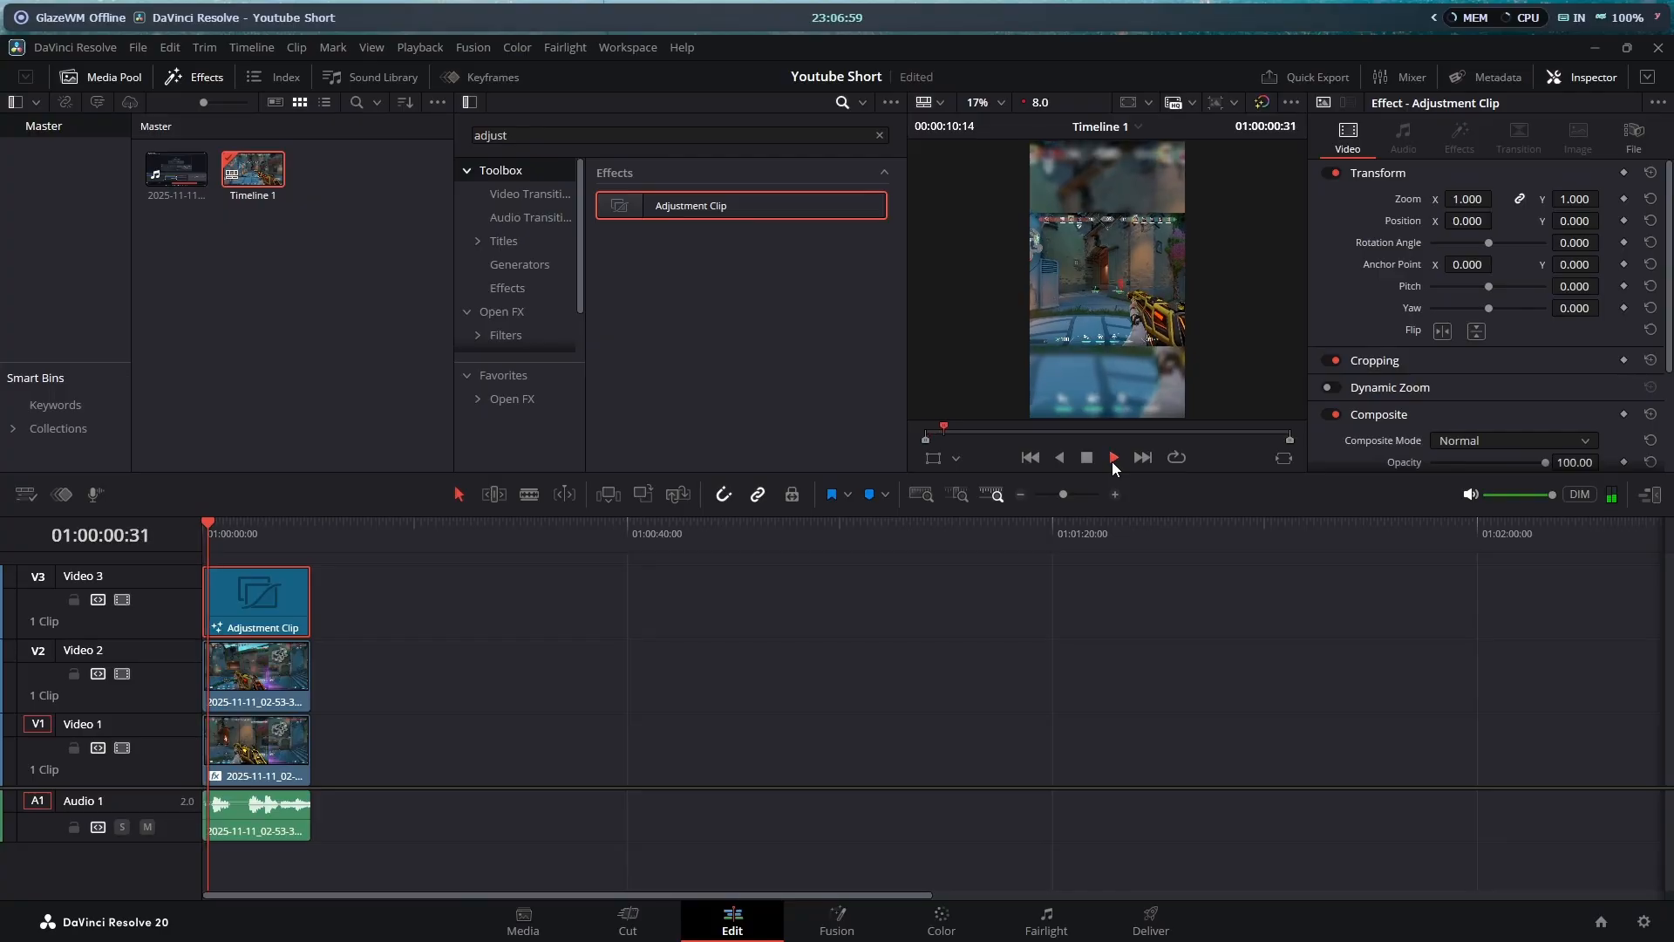
click(1113, 458)
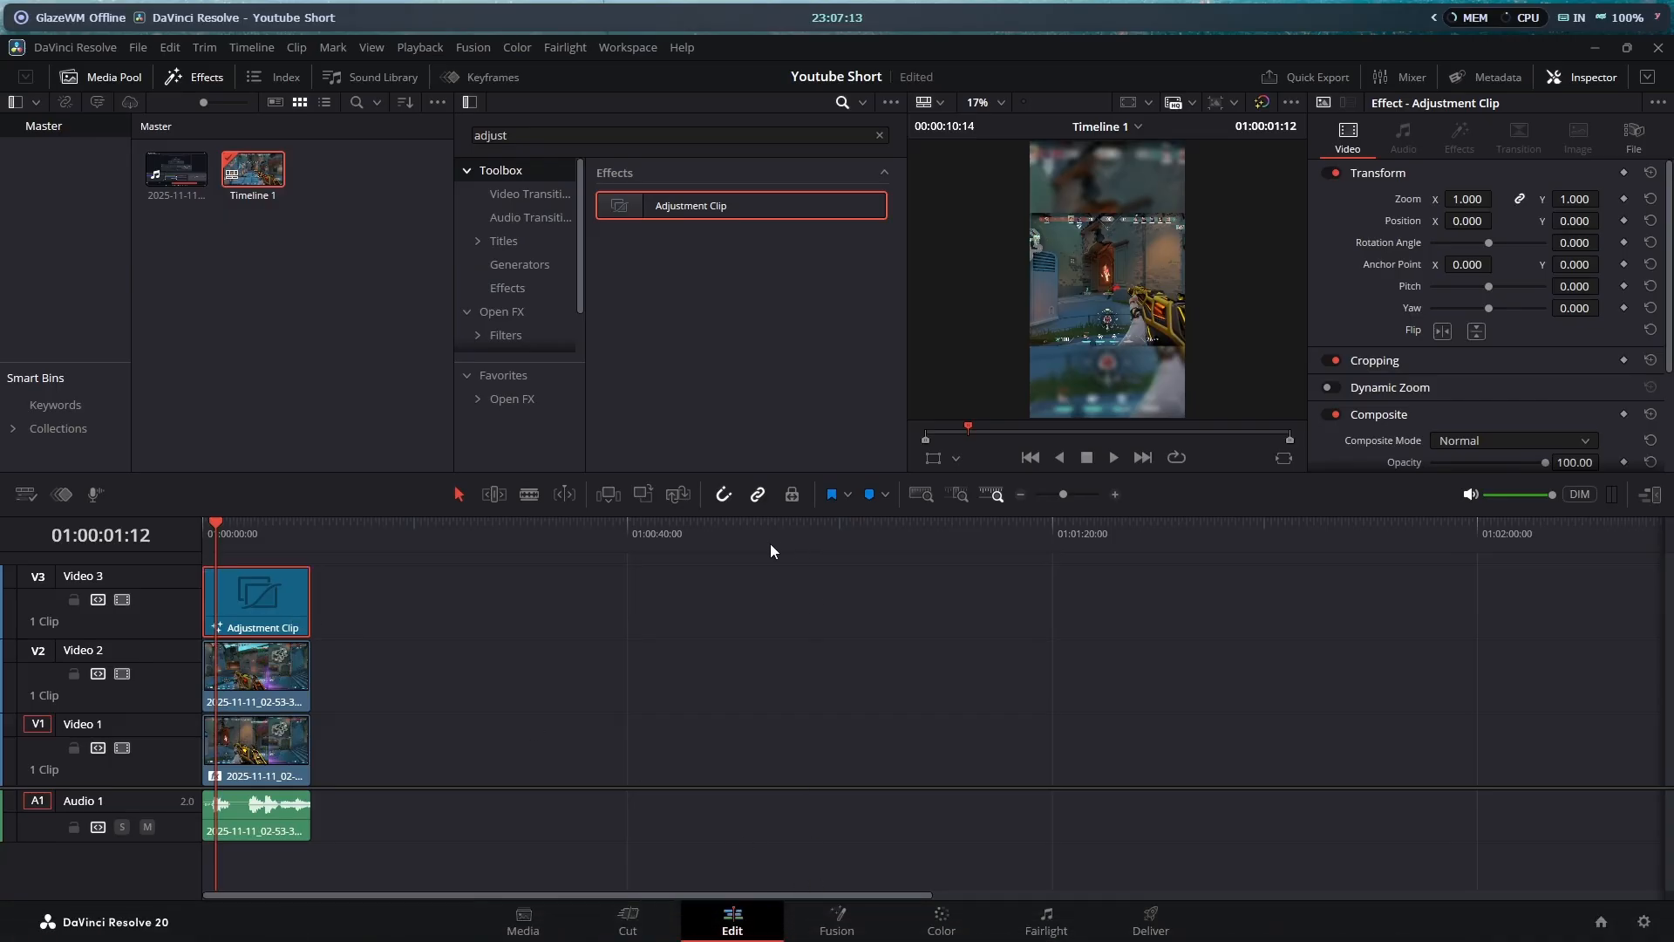
Make room above Video 3 and add a second Adjustment Clip on a new Video 4 track, matching the length of the clips below.
drag(452, 475, 452, 423)
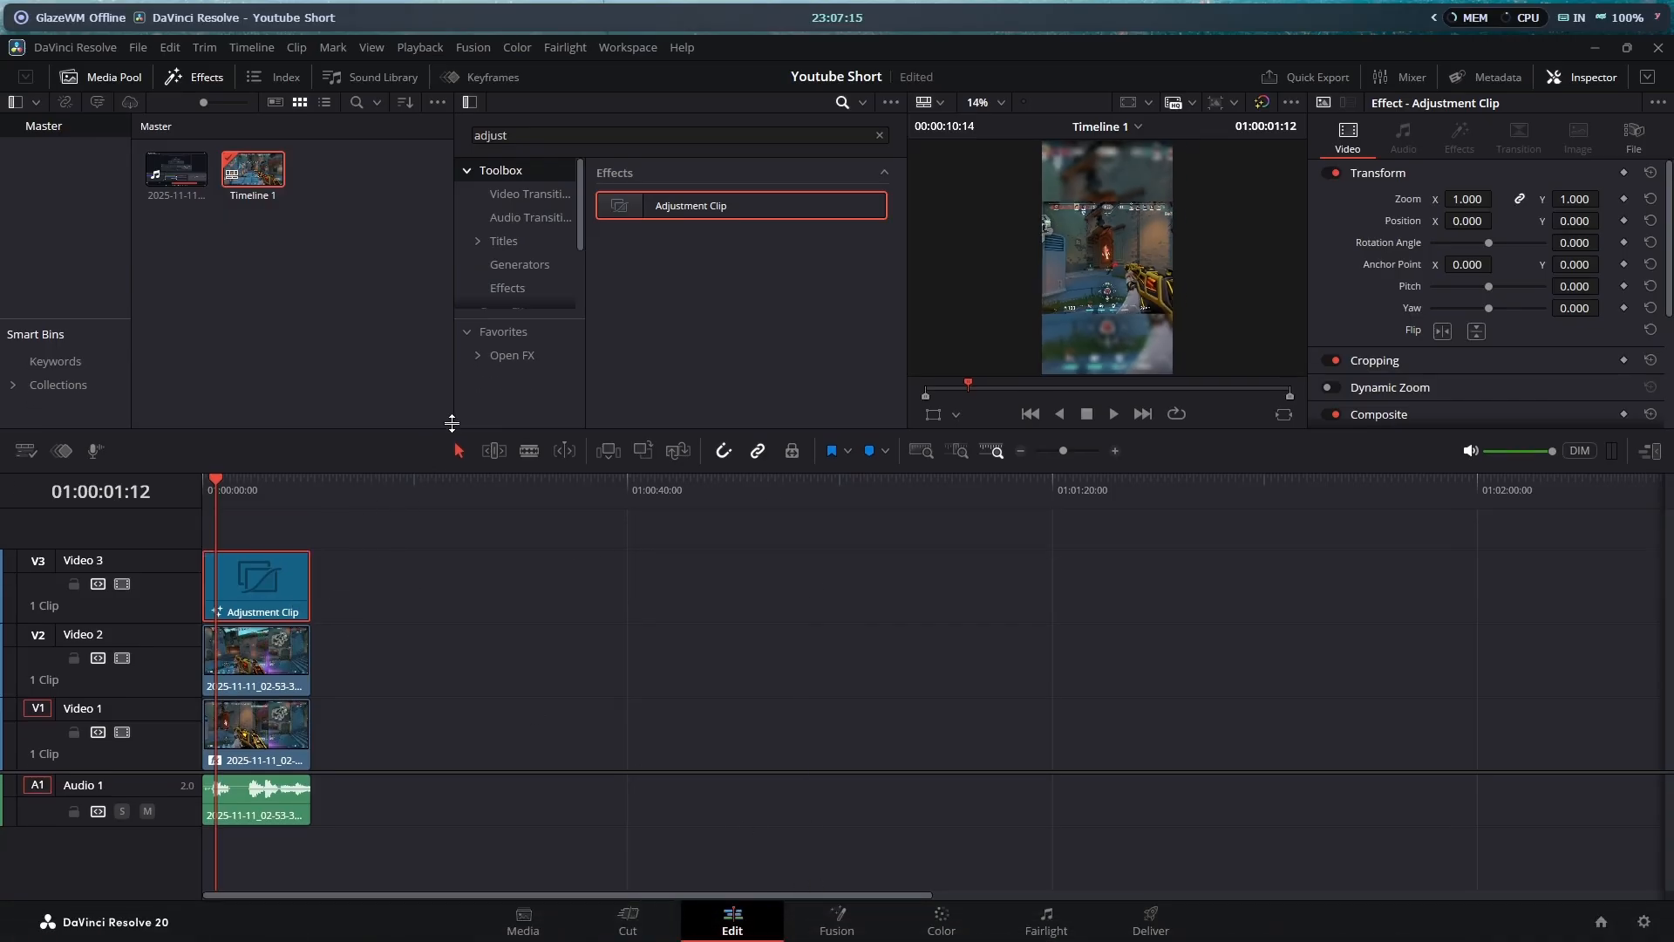
click(281, 524)
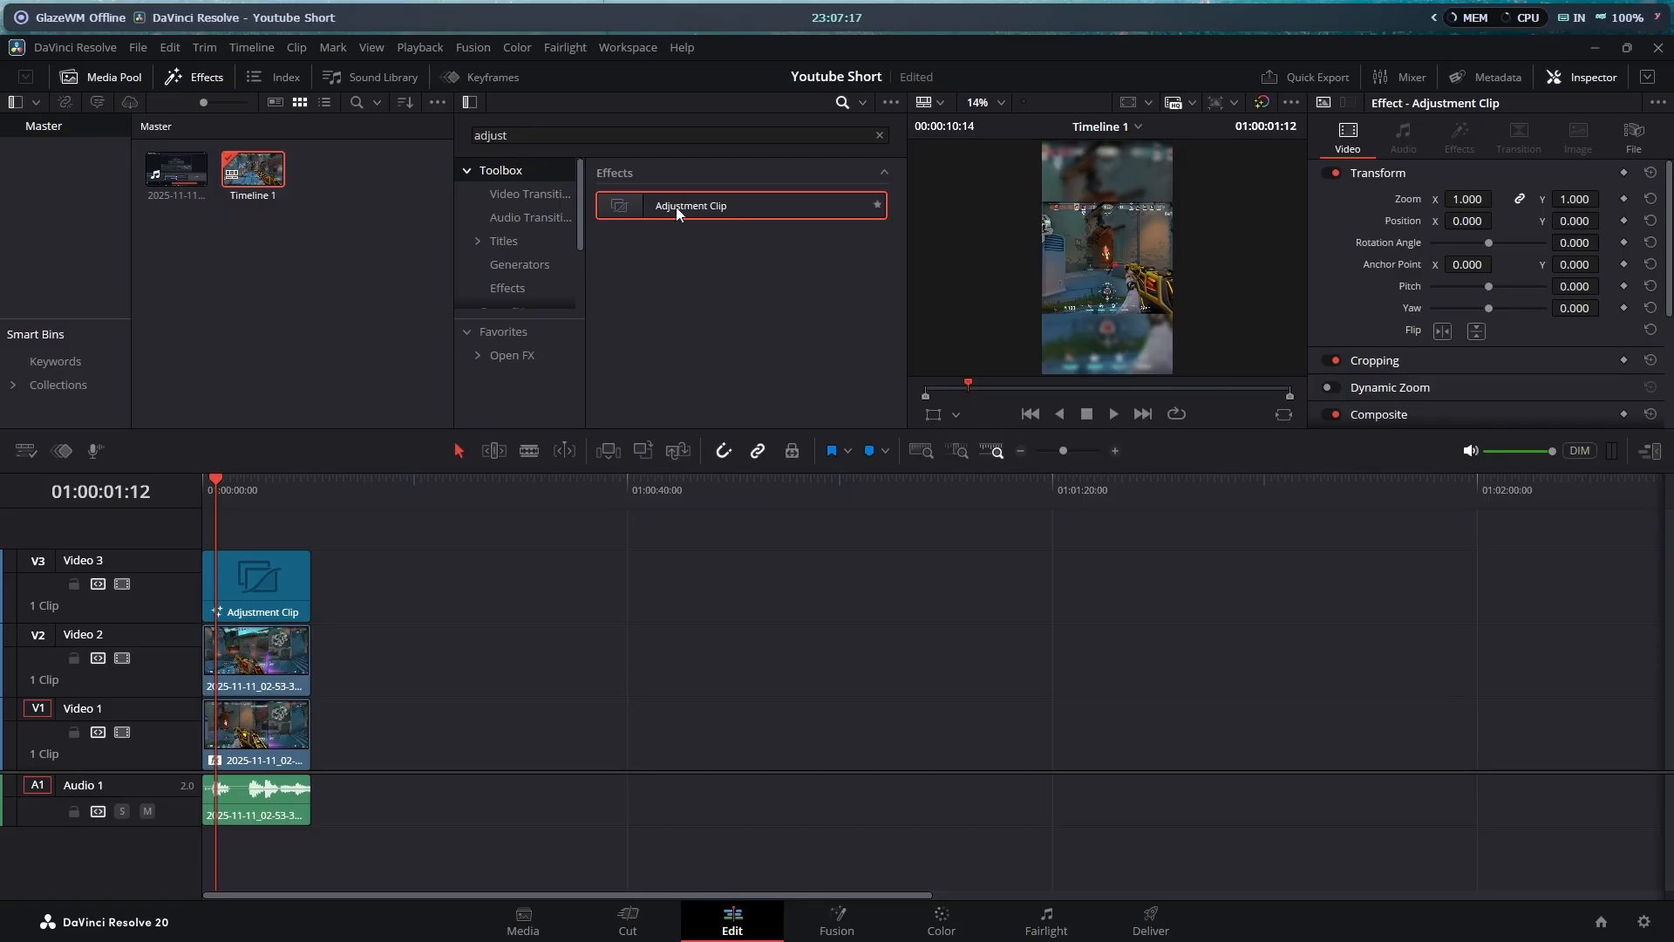
drag(676, 207, 253, 539)
drag(429, 772, 436, 825)
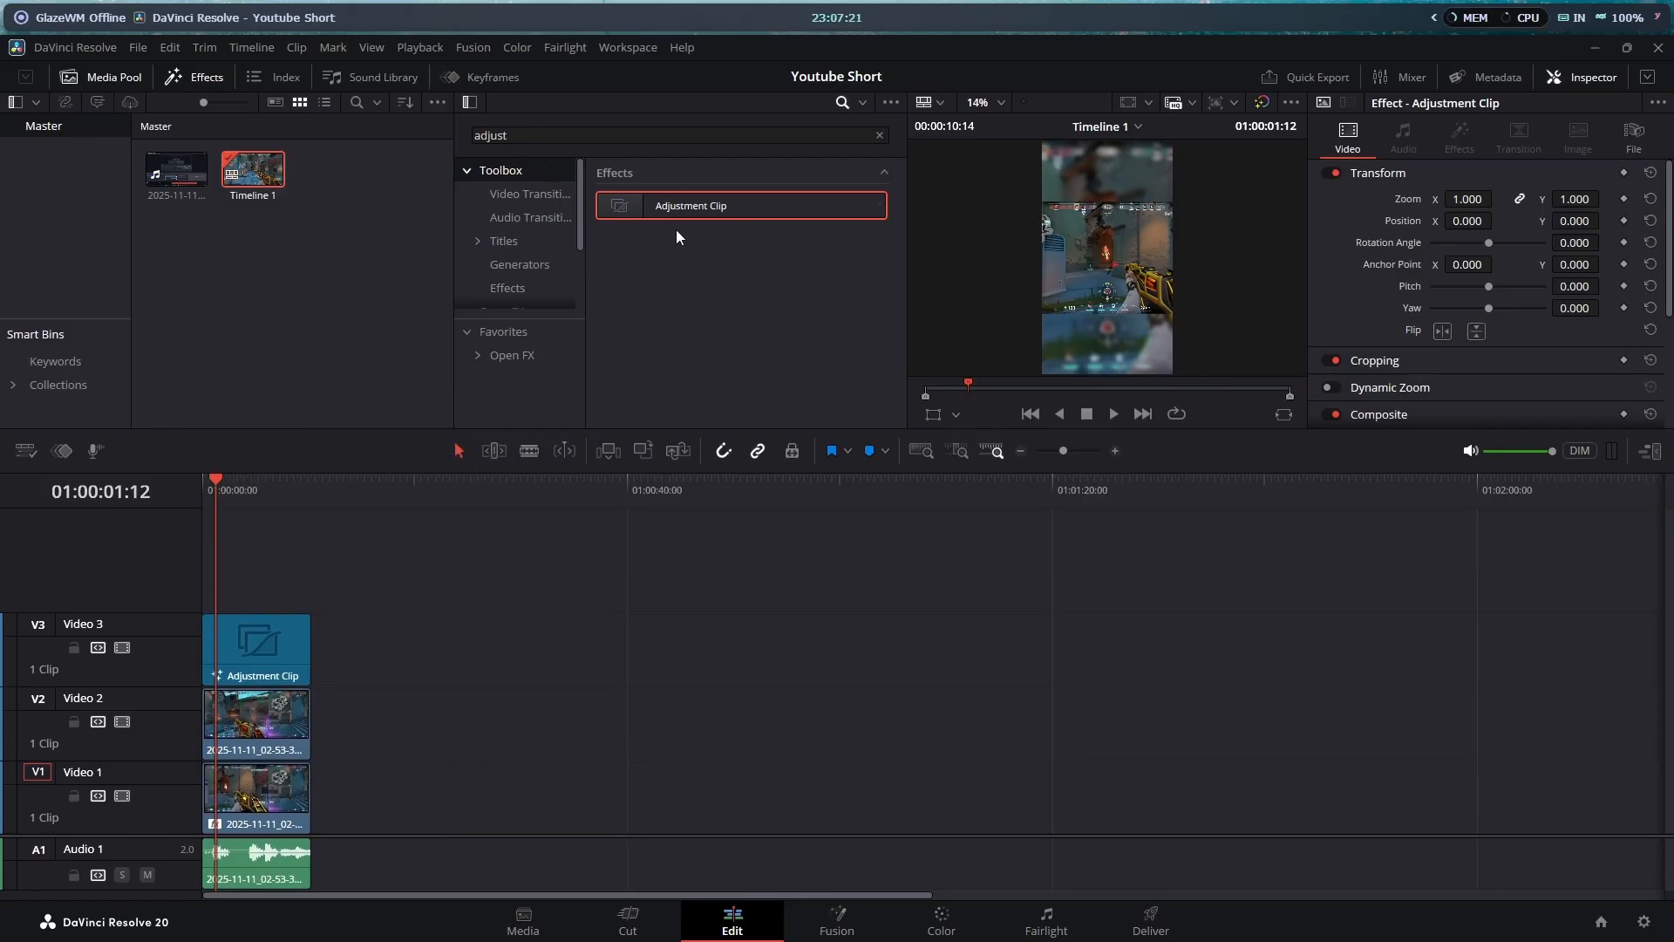
drag(677, 209, 309, 582)
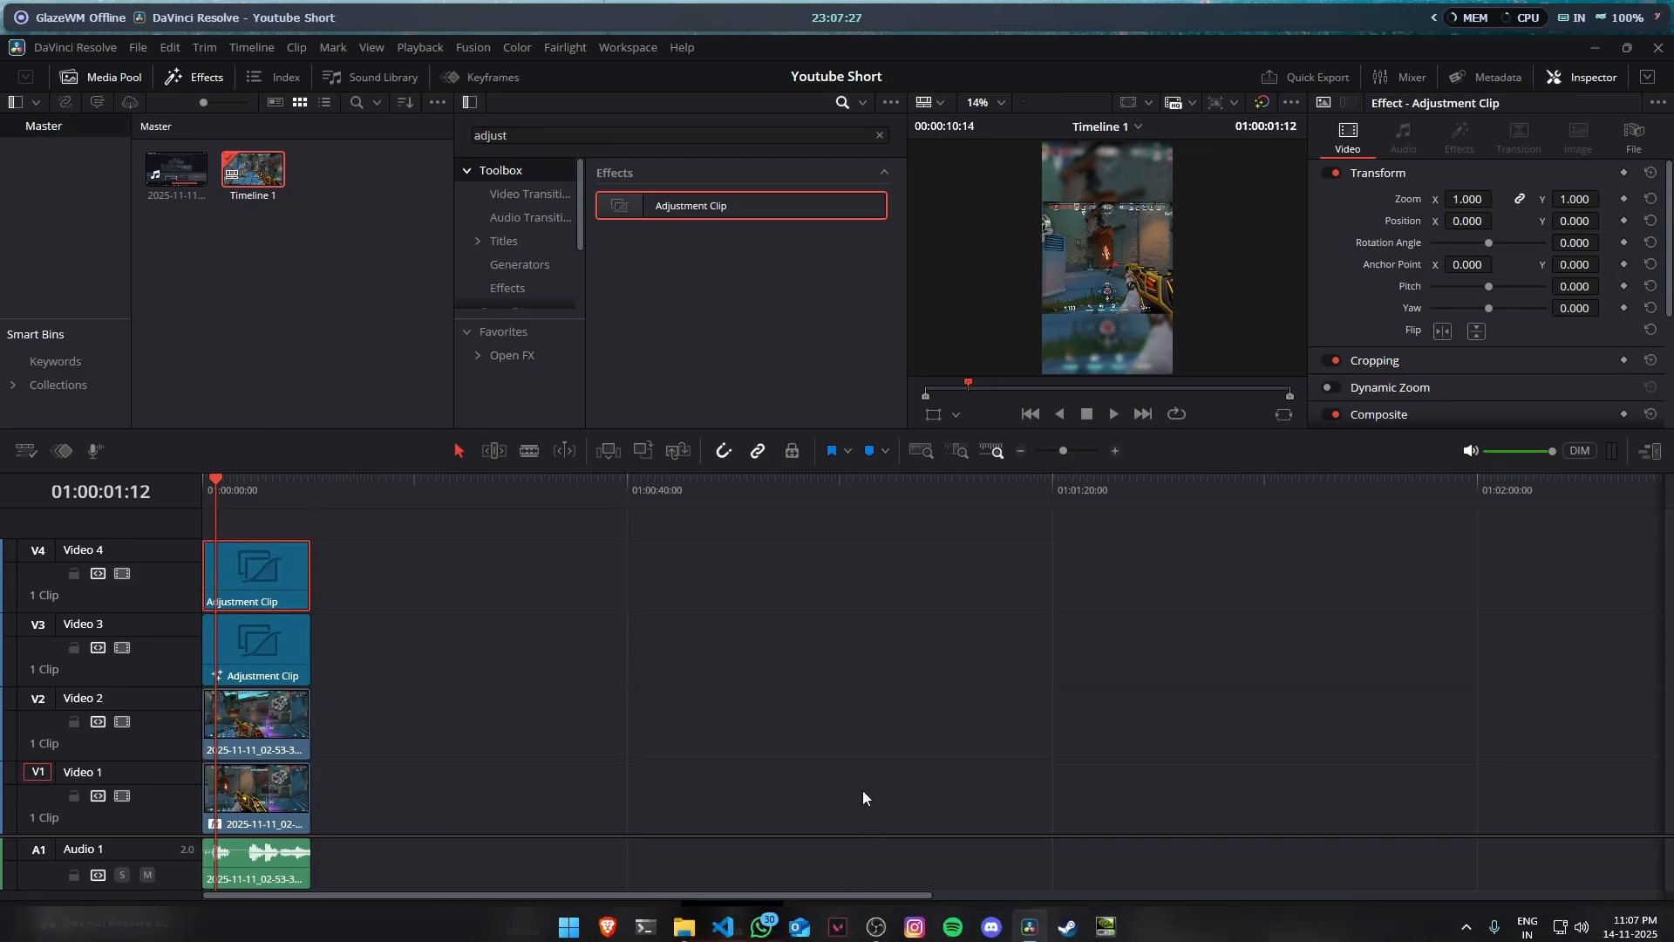
Open the Video 4 adjustment clip in Fusion and add a Color Corrector node after MediaIn1.
click(845, 903)
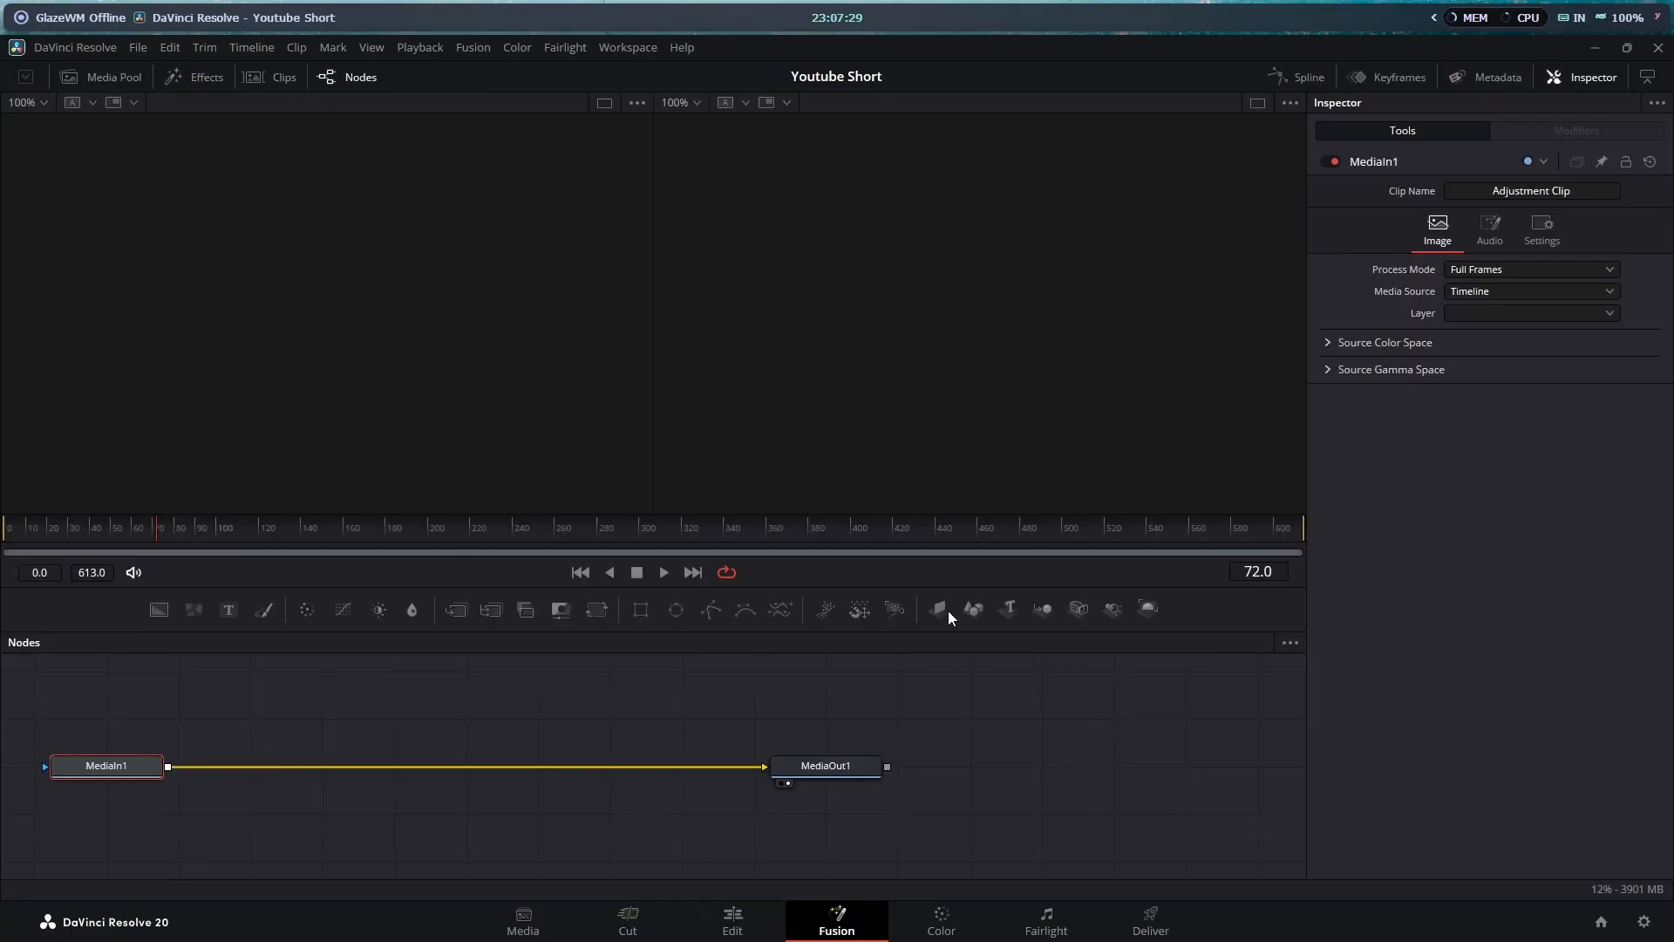
key(shift+space)
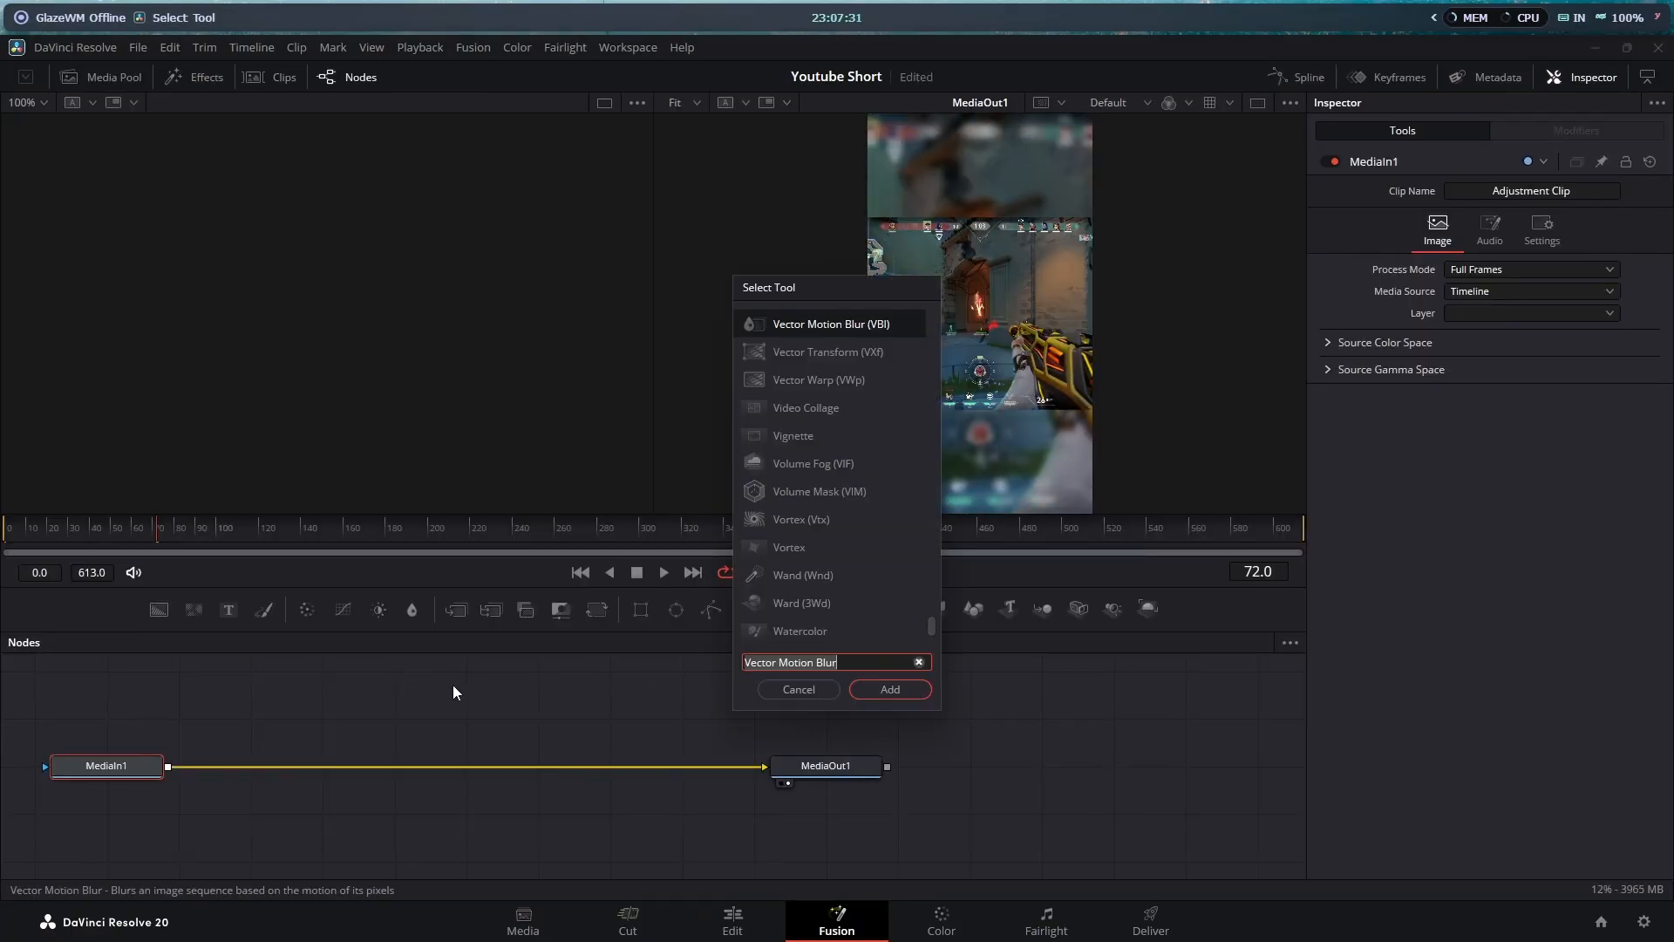
text(color)
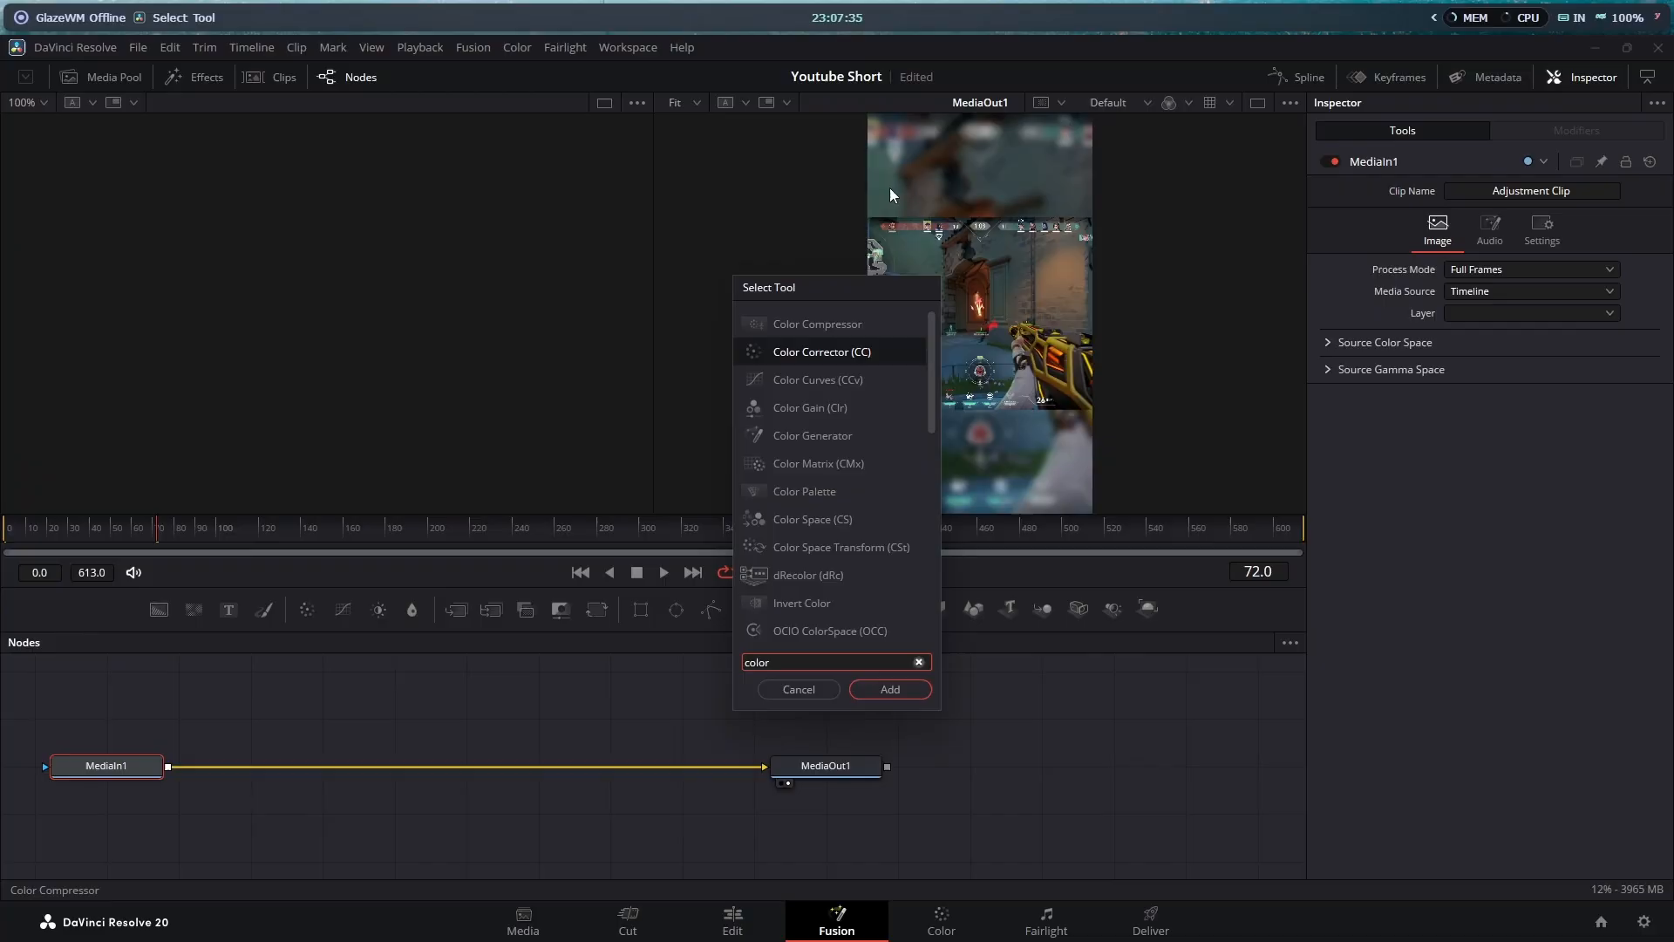
click(821, 349)
click(902, 687)
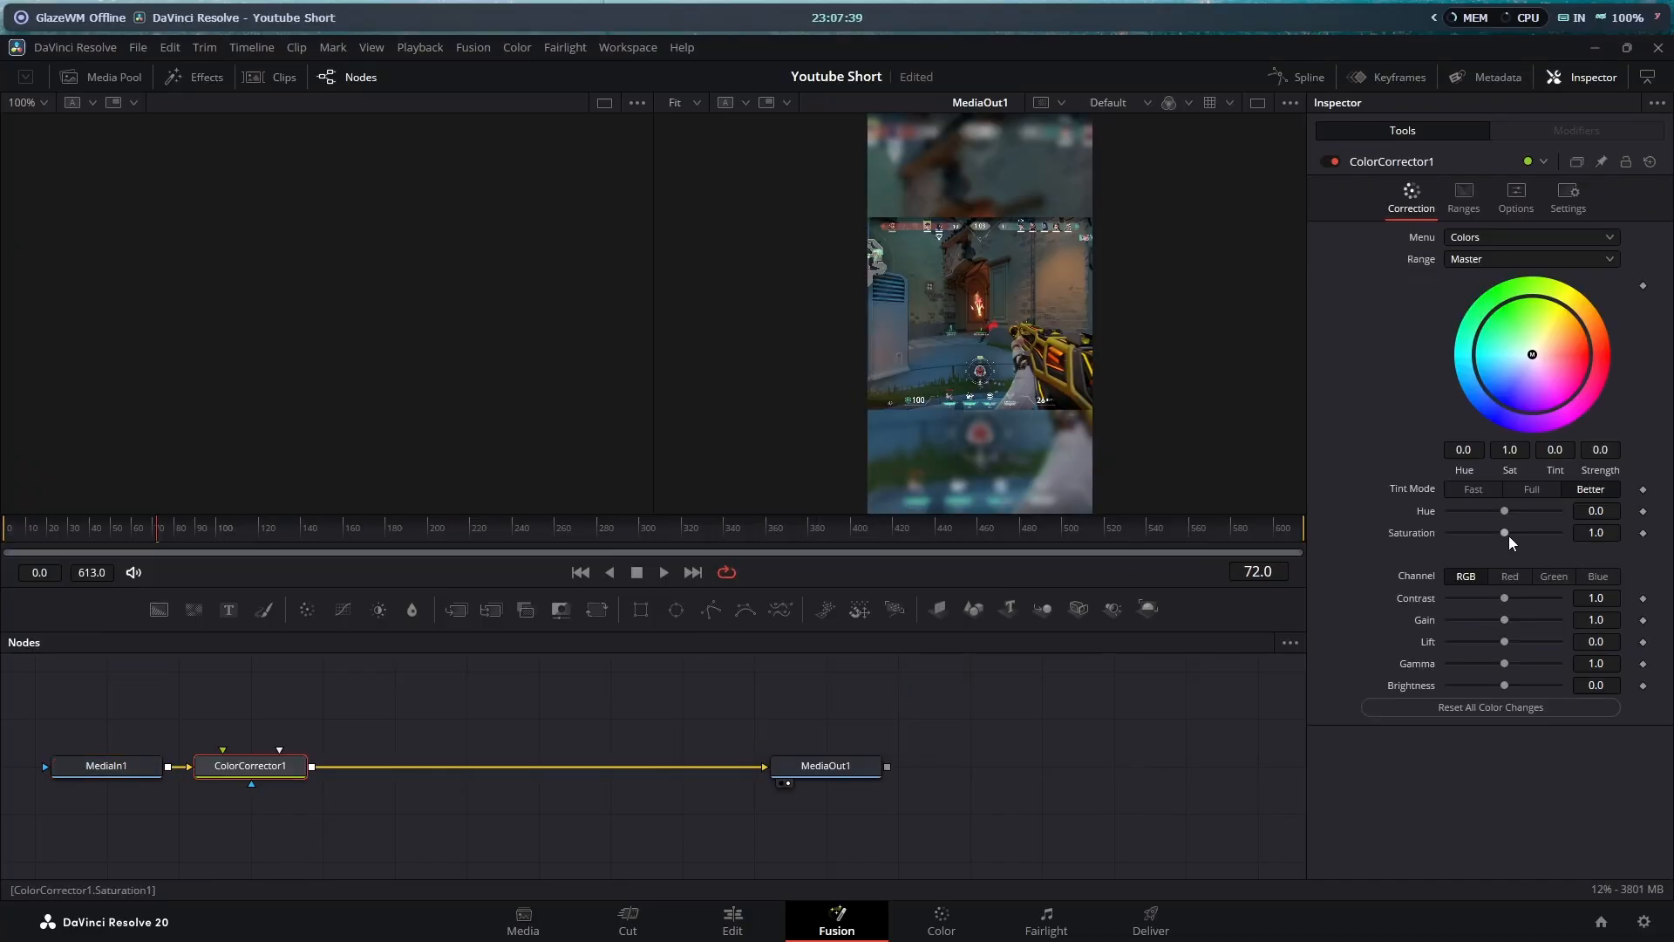
Raise the Color Corrector's saturation to 1.24 and return to the edit timeline.
drag(1508, 536, 1522, 543)
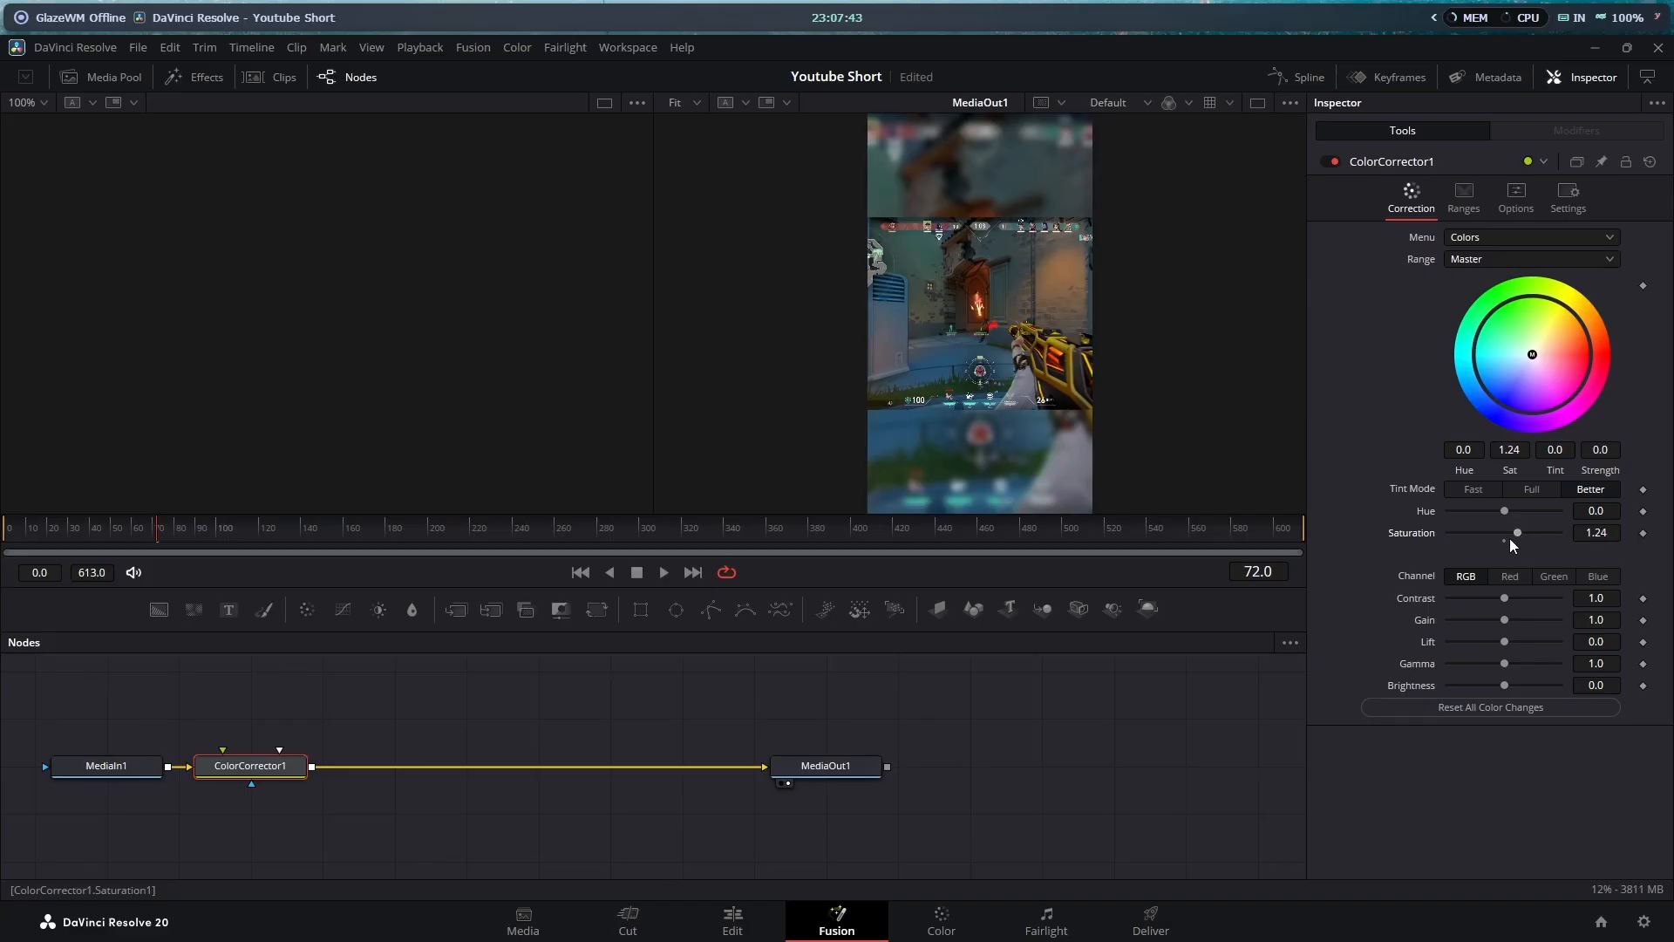
click(708, 923)
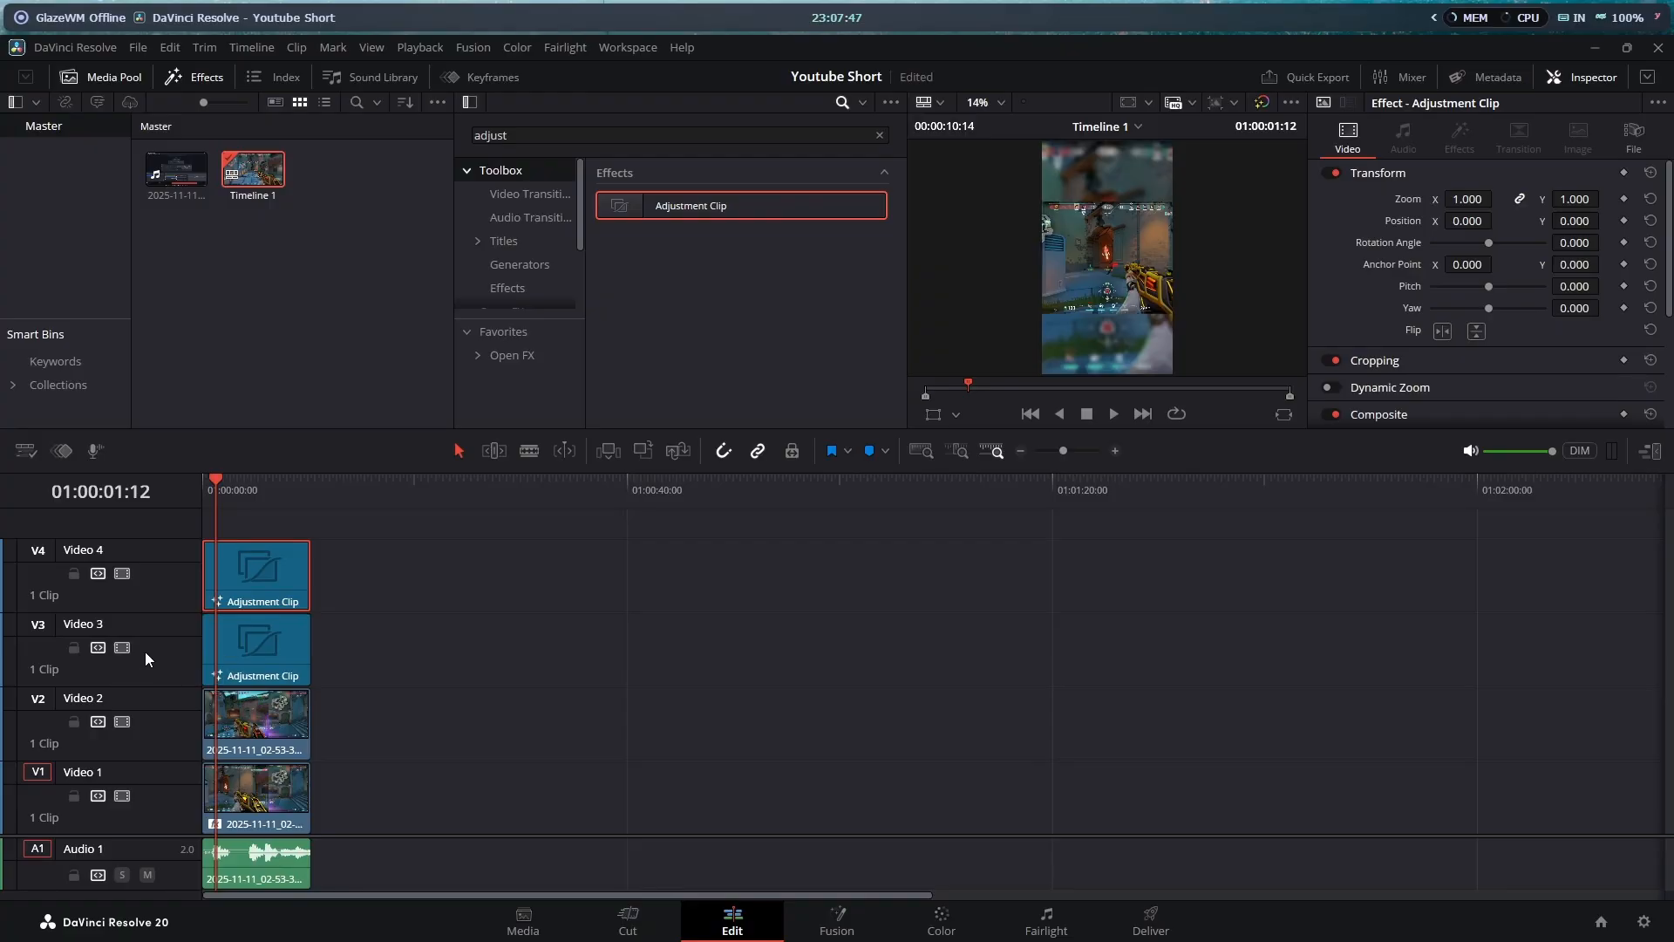
Delete only the motion blur adjustment clip on Video 3, undoing the accidental removal of the other clips.
click(283, 656)
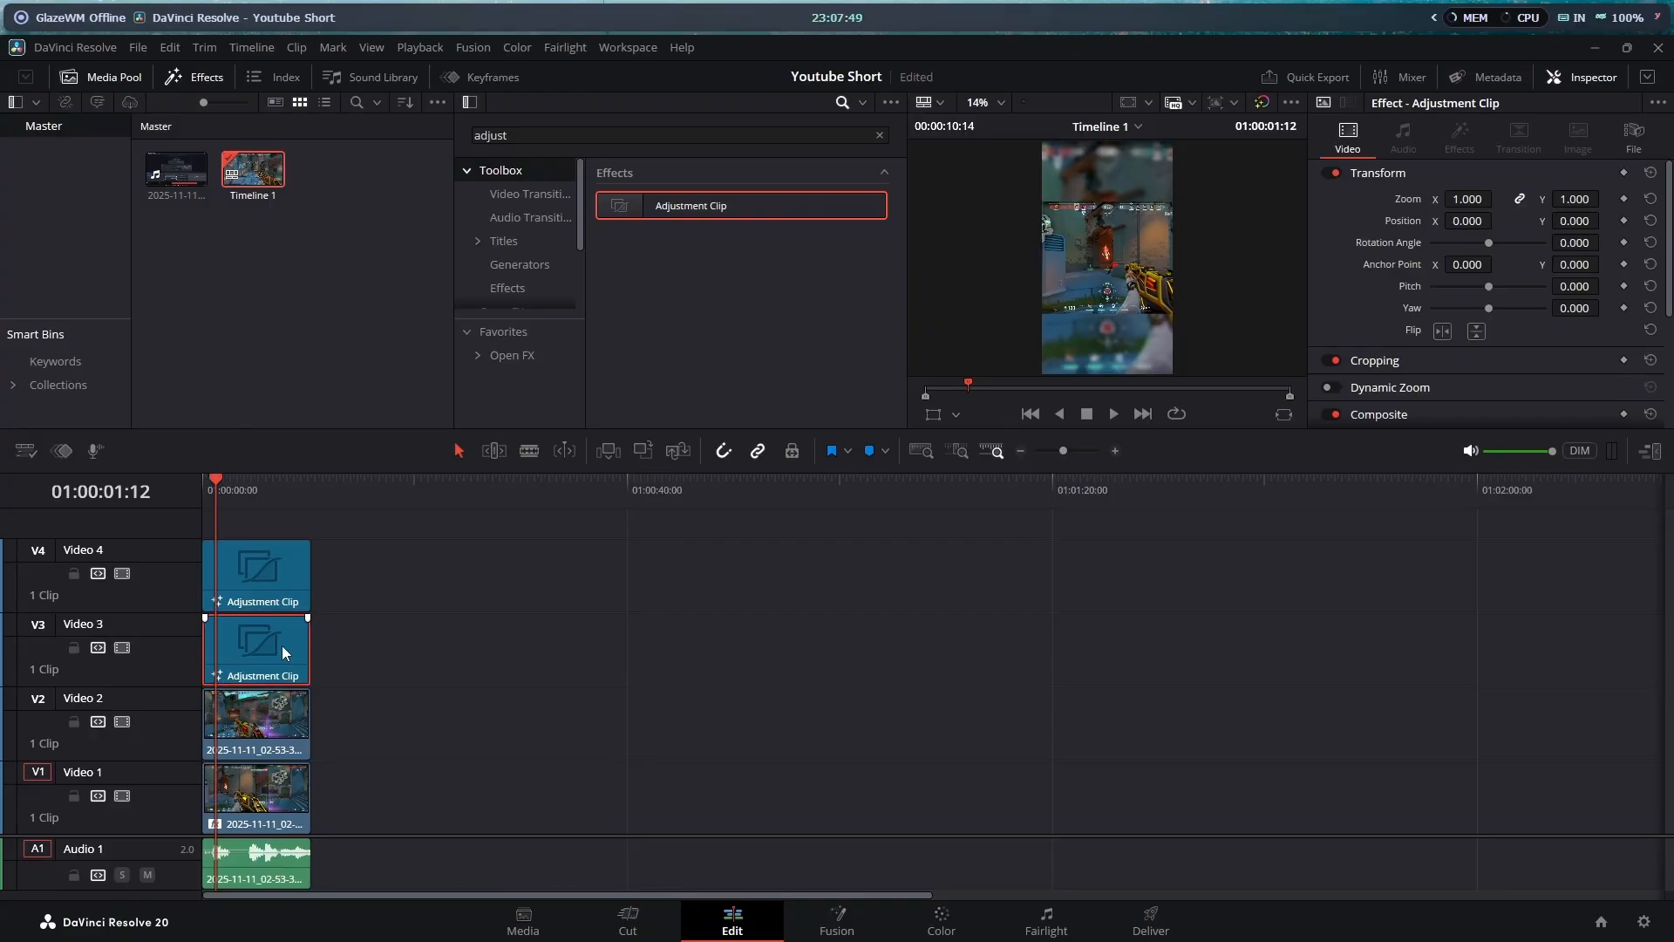
key(ctrl+a)
key(Delete)
key(ctrl+z)
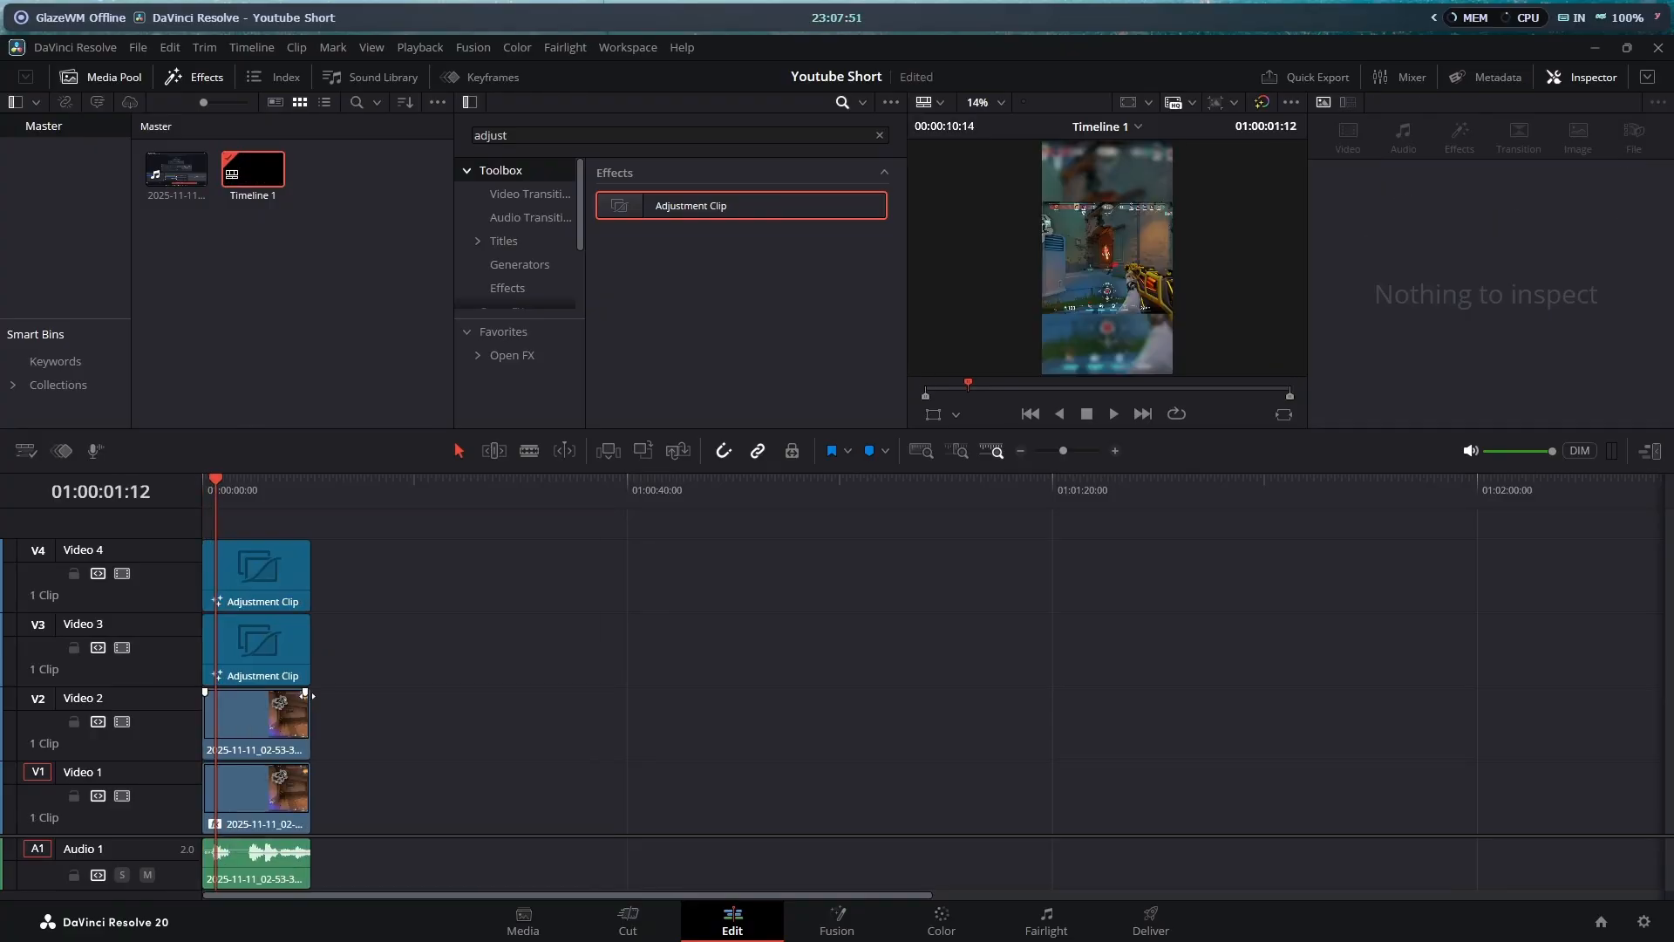
click(275, 661)
key(Delete)
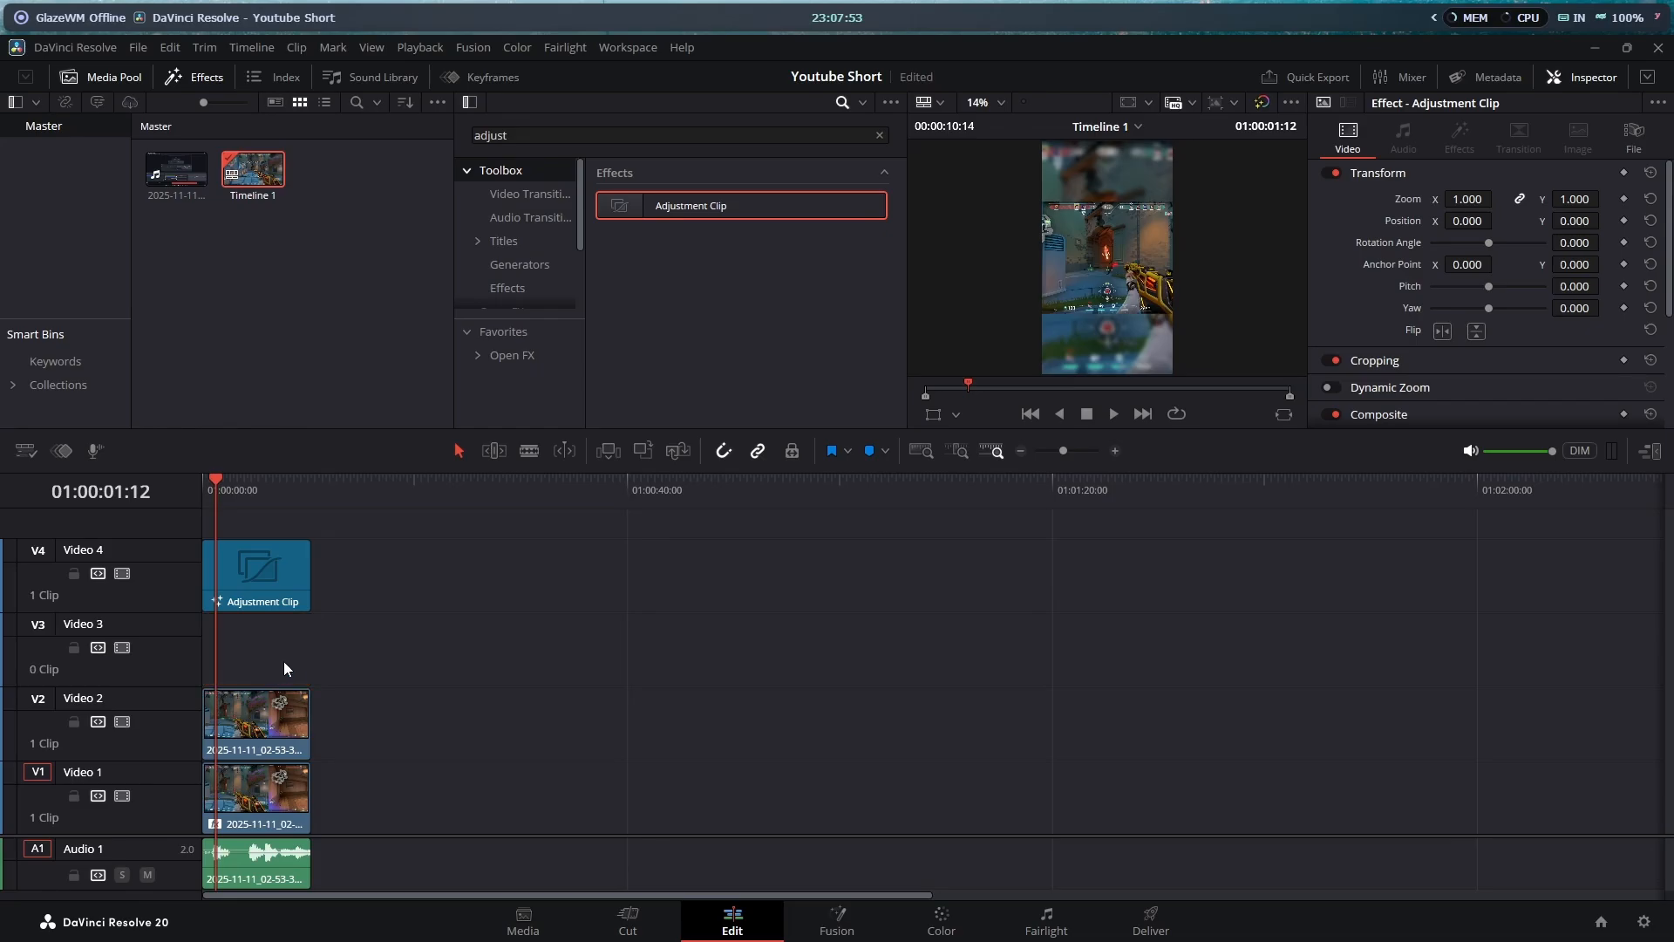
Enlarge the viewer to preview the timeline without the Video 3 adjustment clip up to 01:00:02:58, and restore the timeline area's height.
drag(1256, 429, 1267, 799)
key(space)
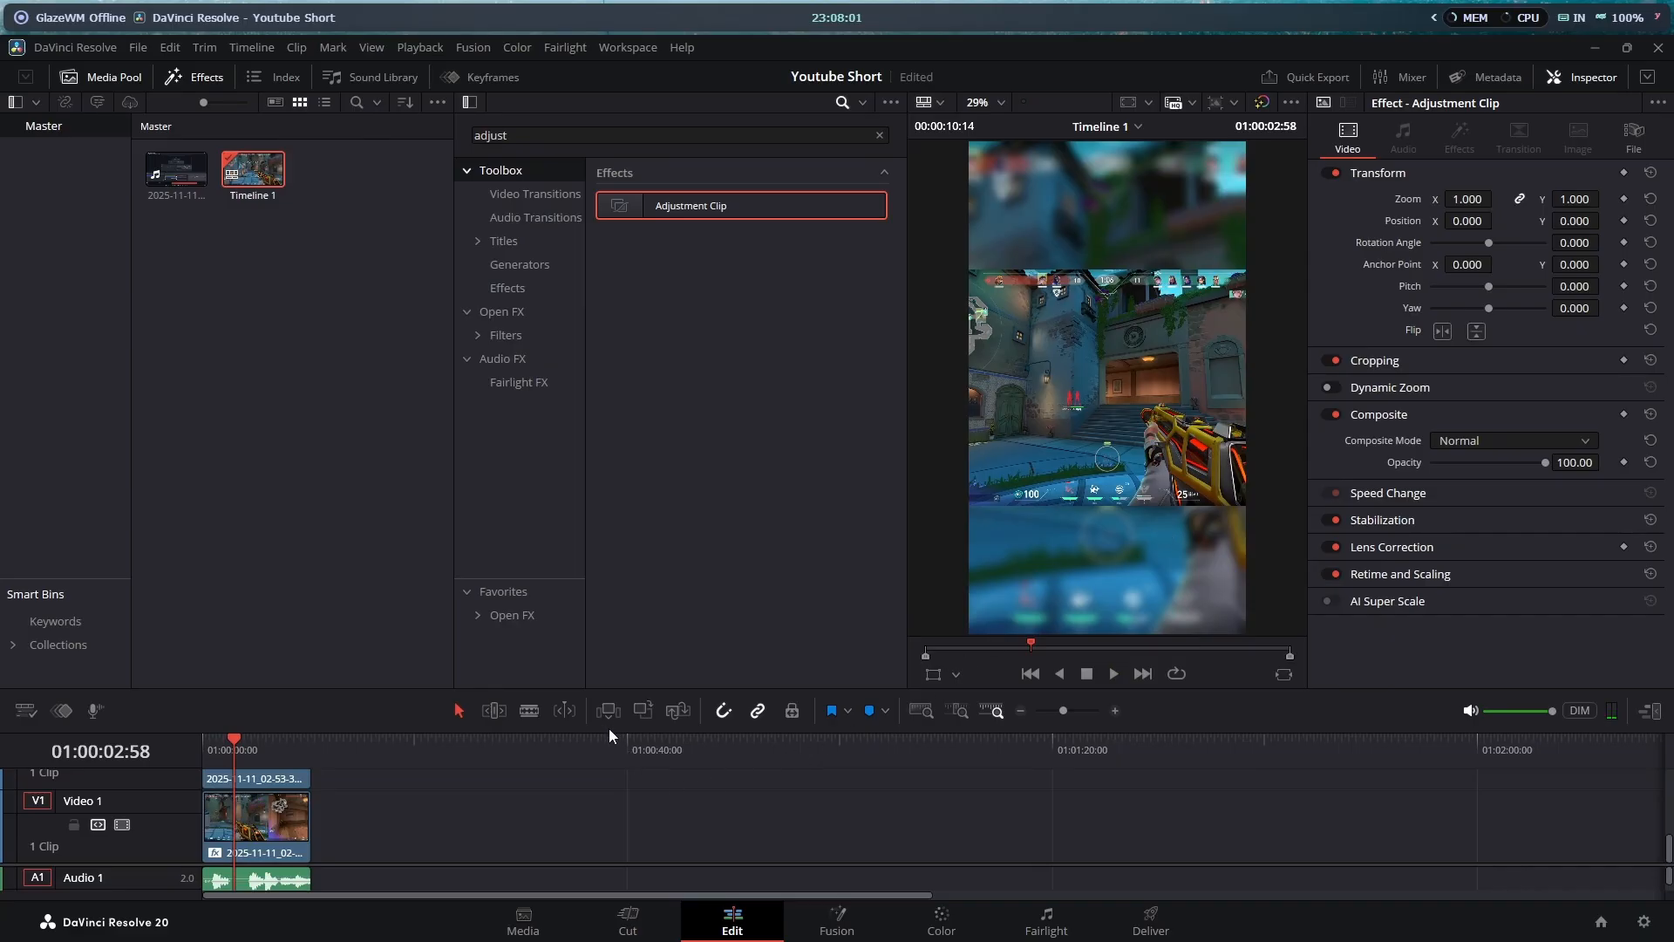
drag(610, 690, 610, 486)
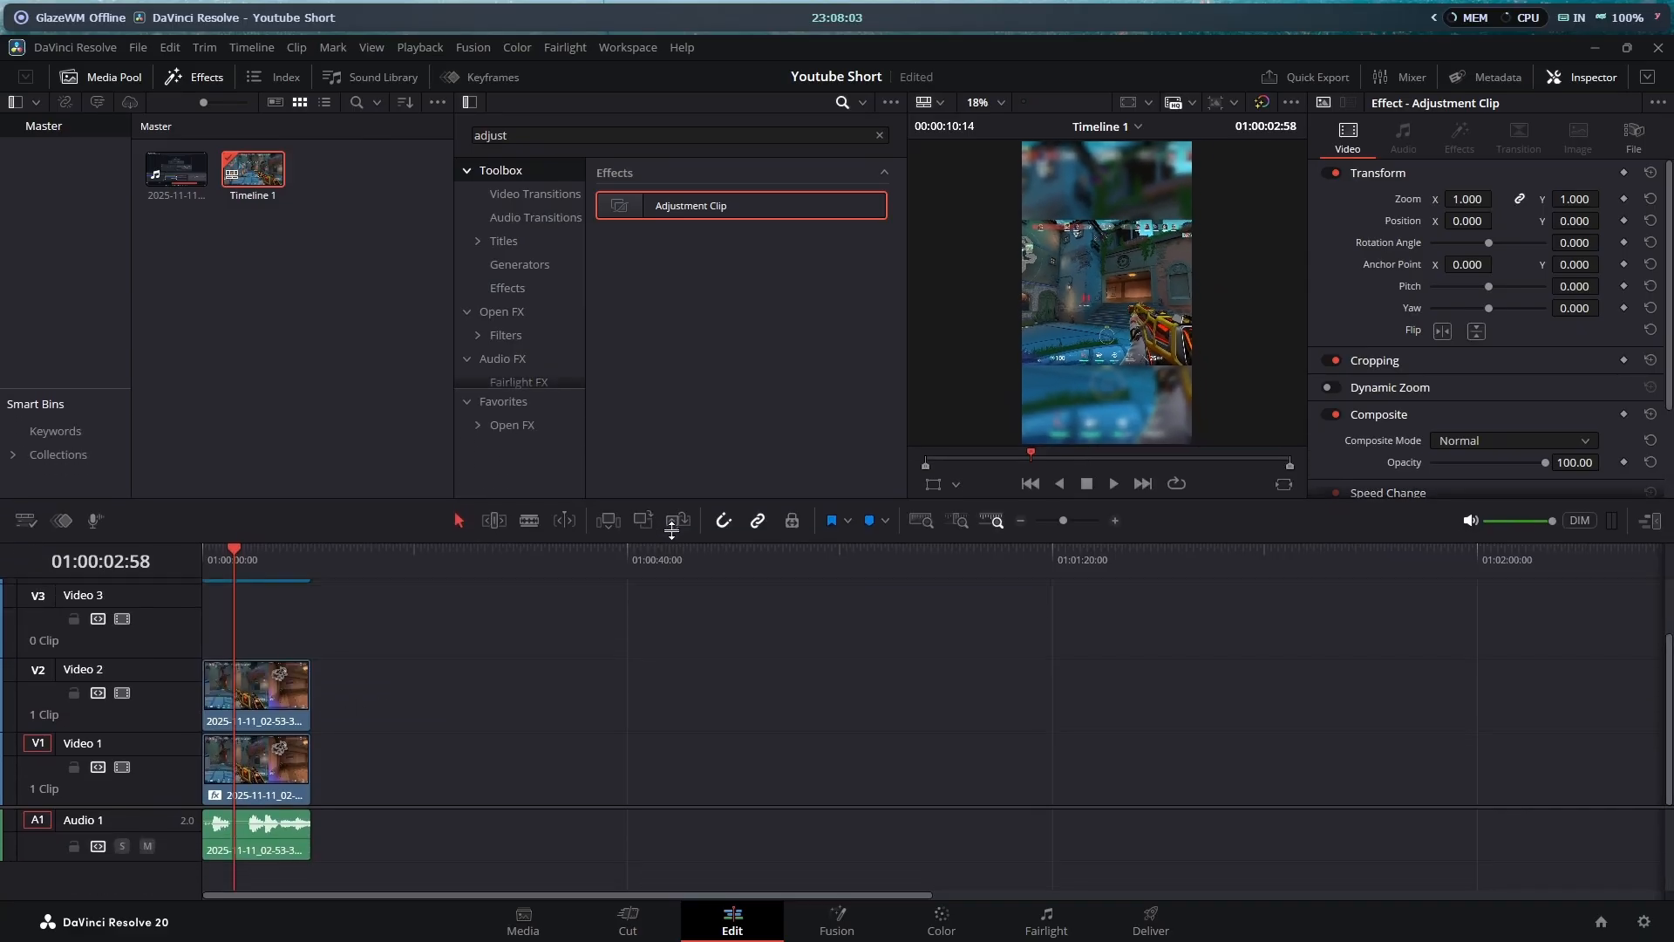
Undo the deletion of the Video 3 adjustment clip and save the project.
key(ctrl+z)
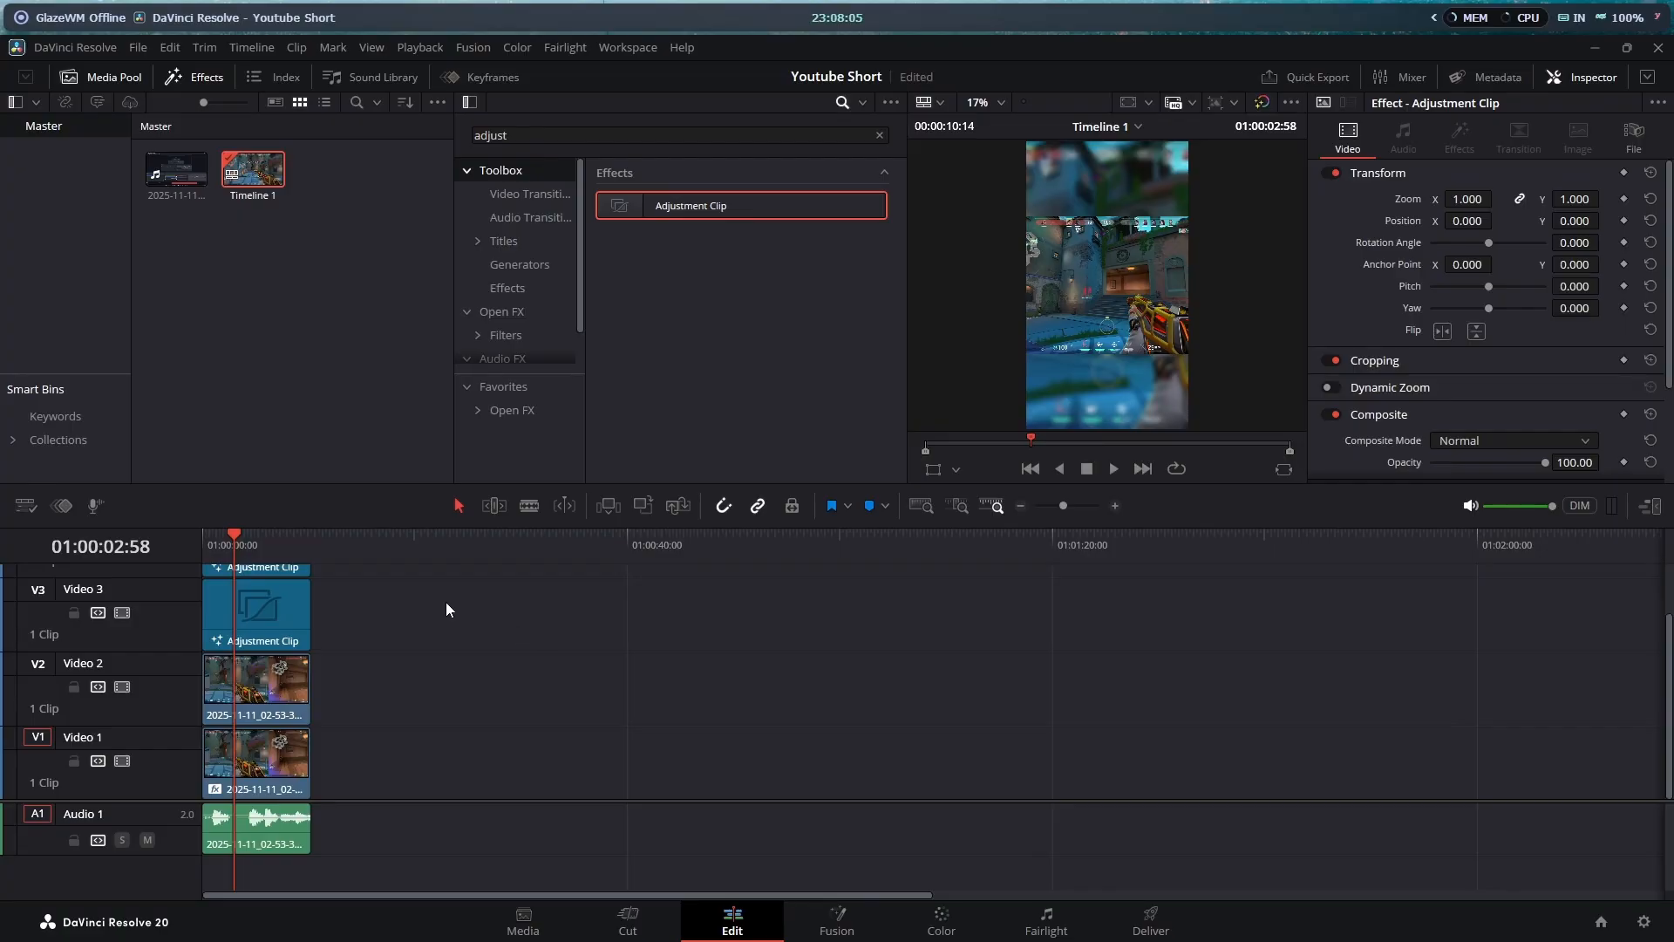
key(ctrl+s)
Switch to the Deliver page and name the export file RGX Phantom 3K.
click(1151, 926)
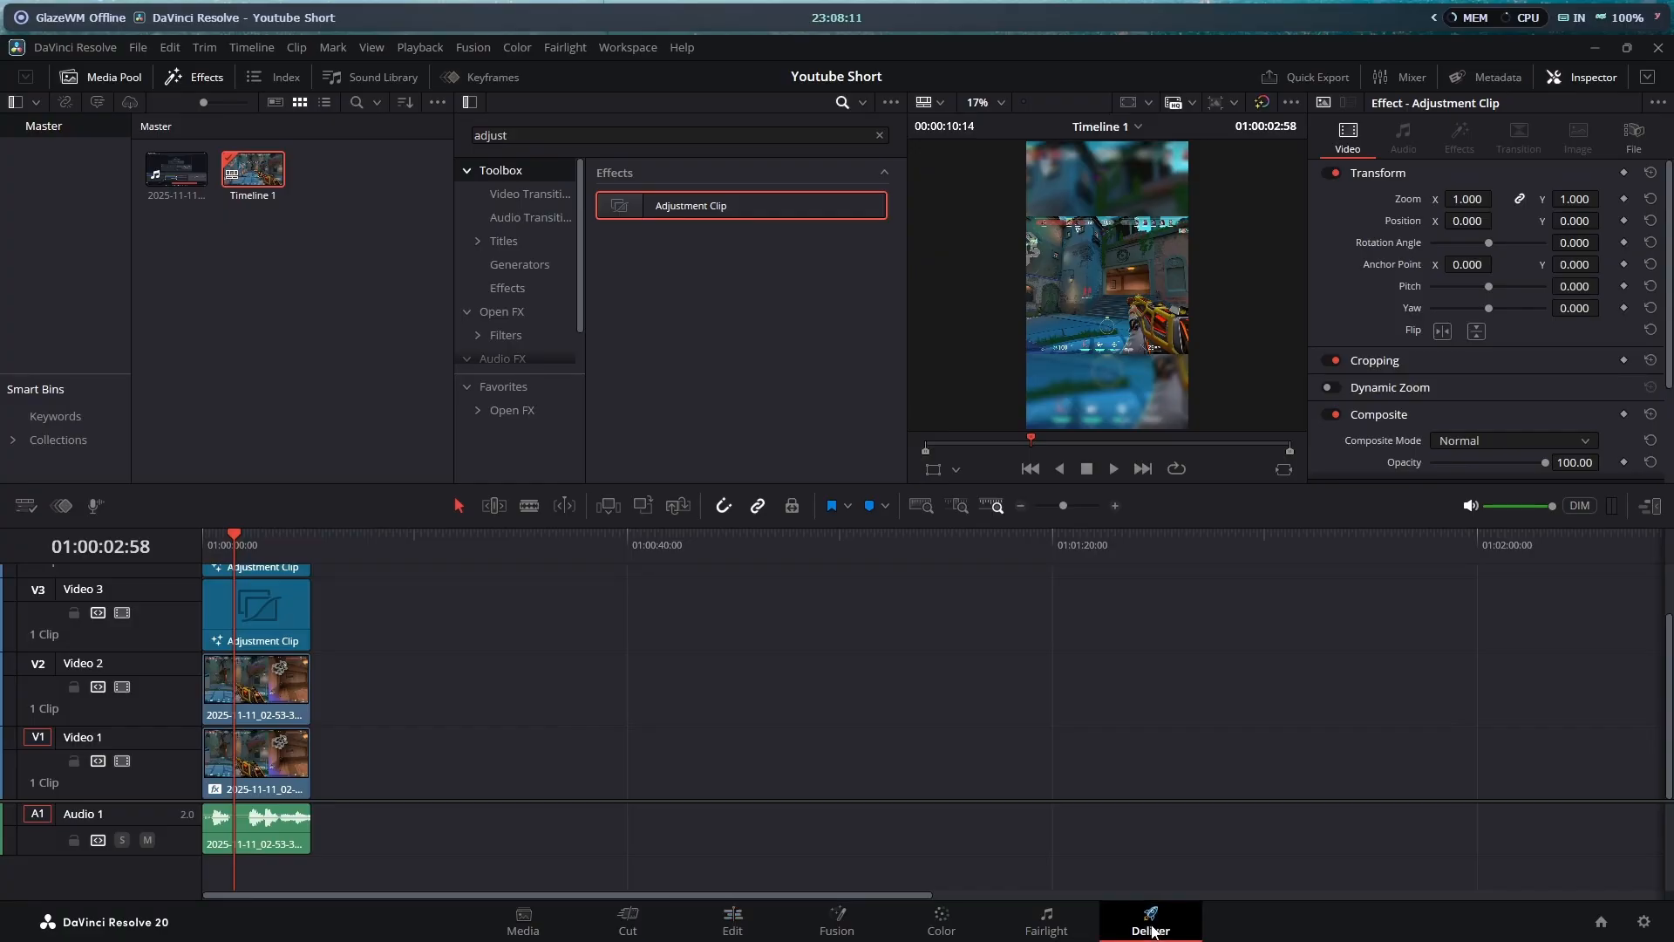
double_click(144, 224)
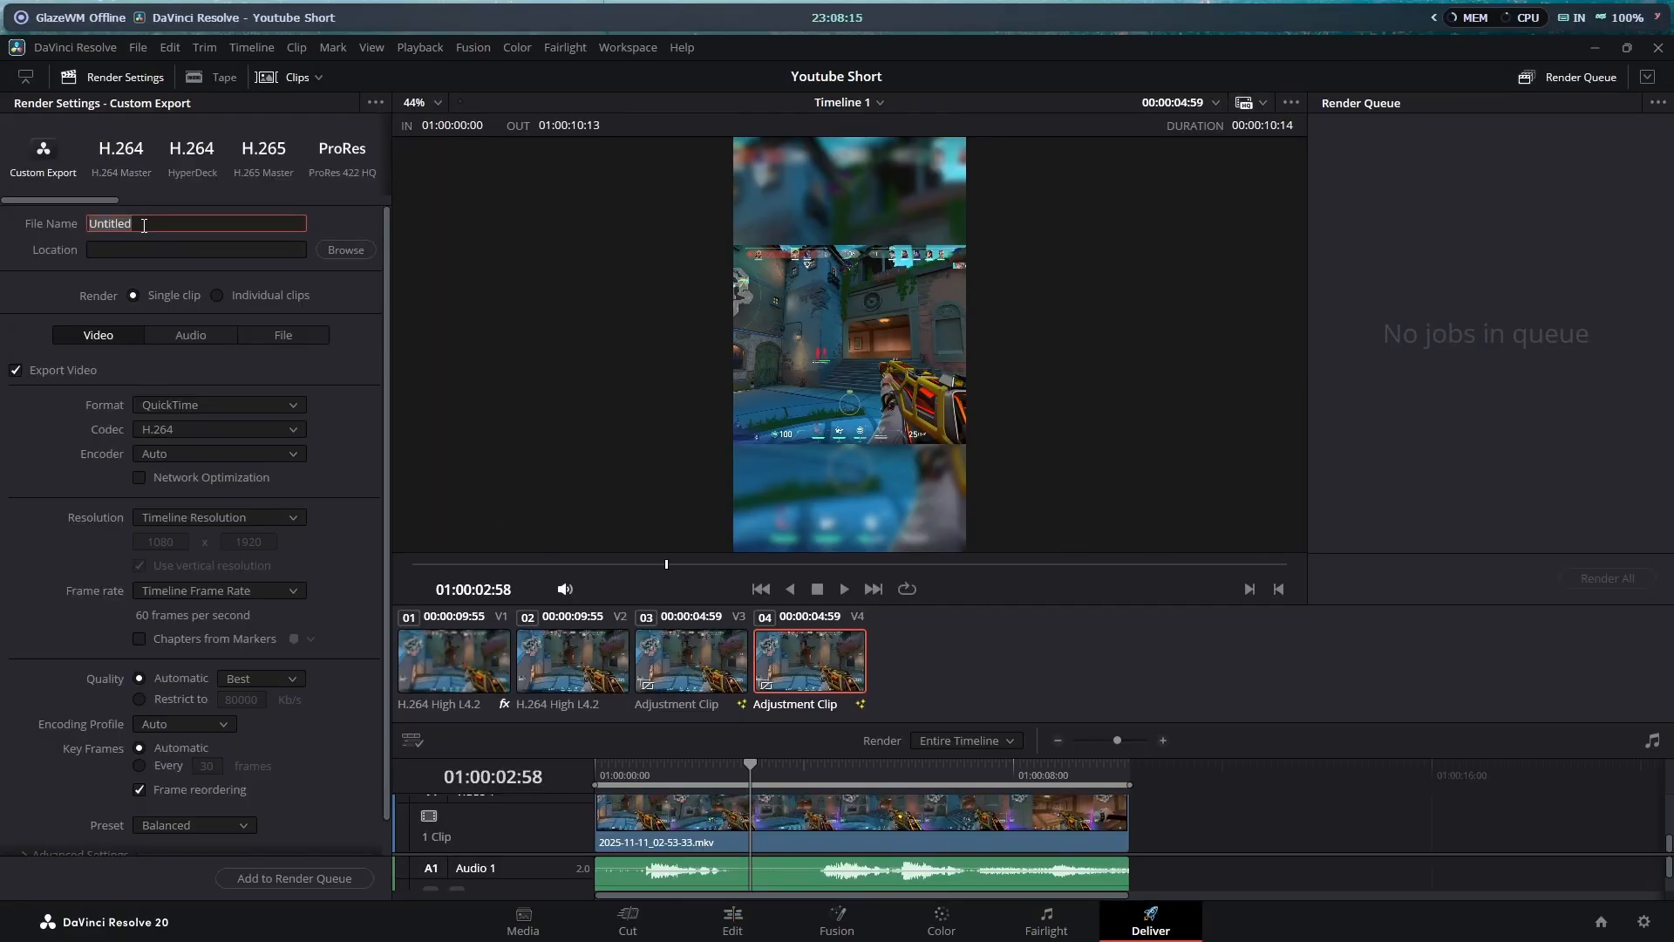
text(RGX Phantom 3K)
Set the export's encoding preset to Quality.
scroll(284, 461, down, 1)
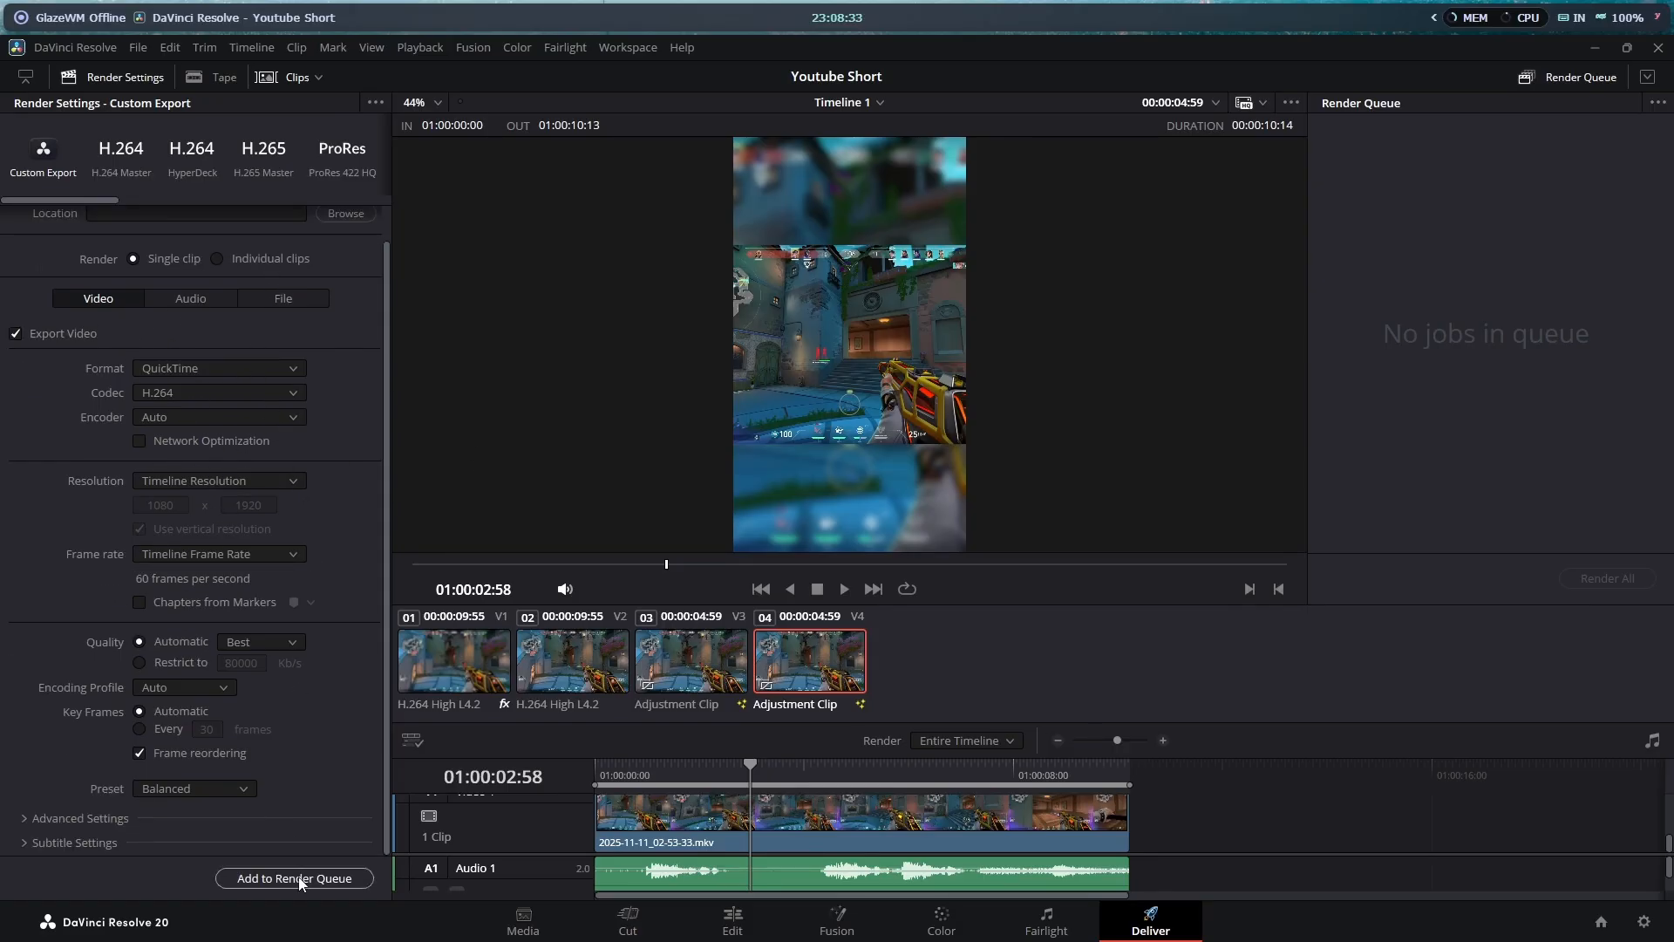
click(196, 790)
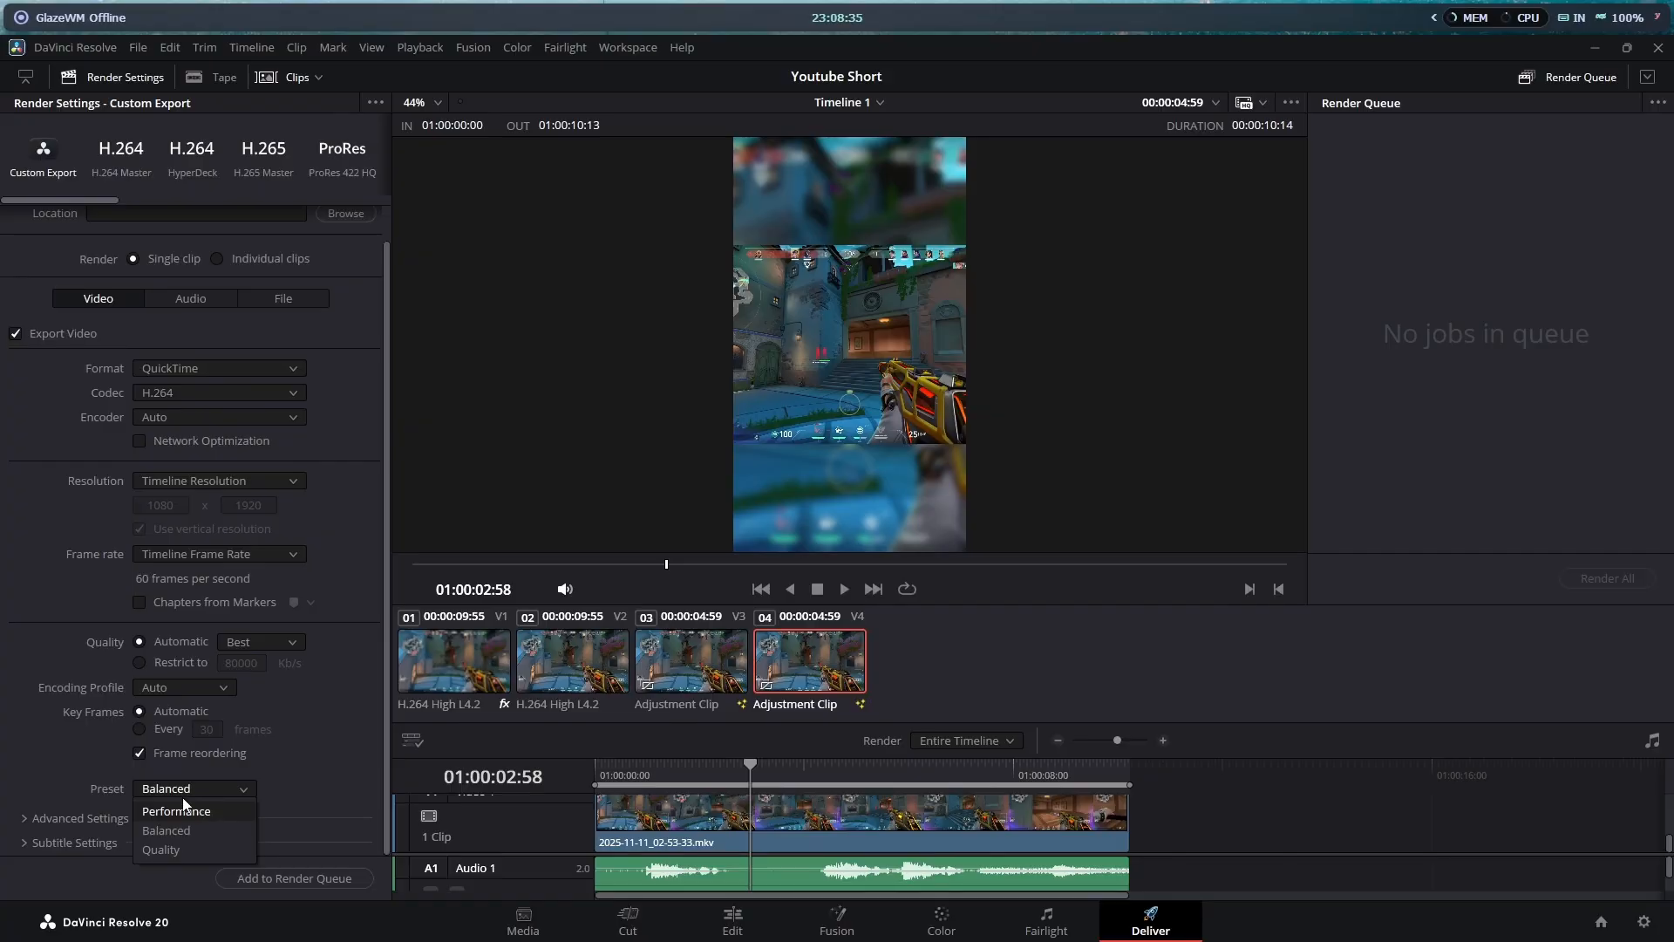
click(198, 848)
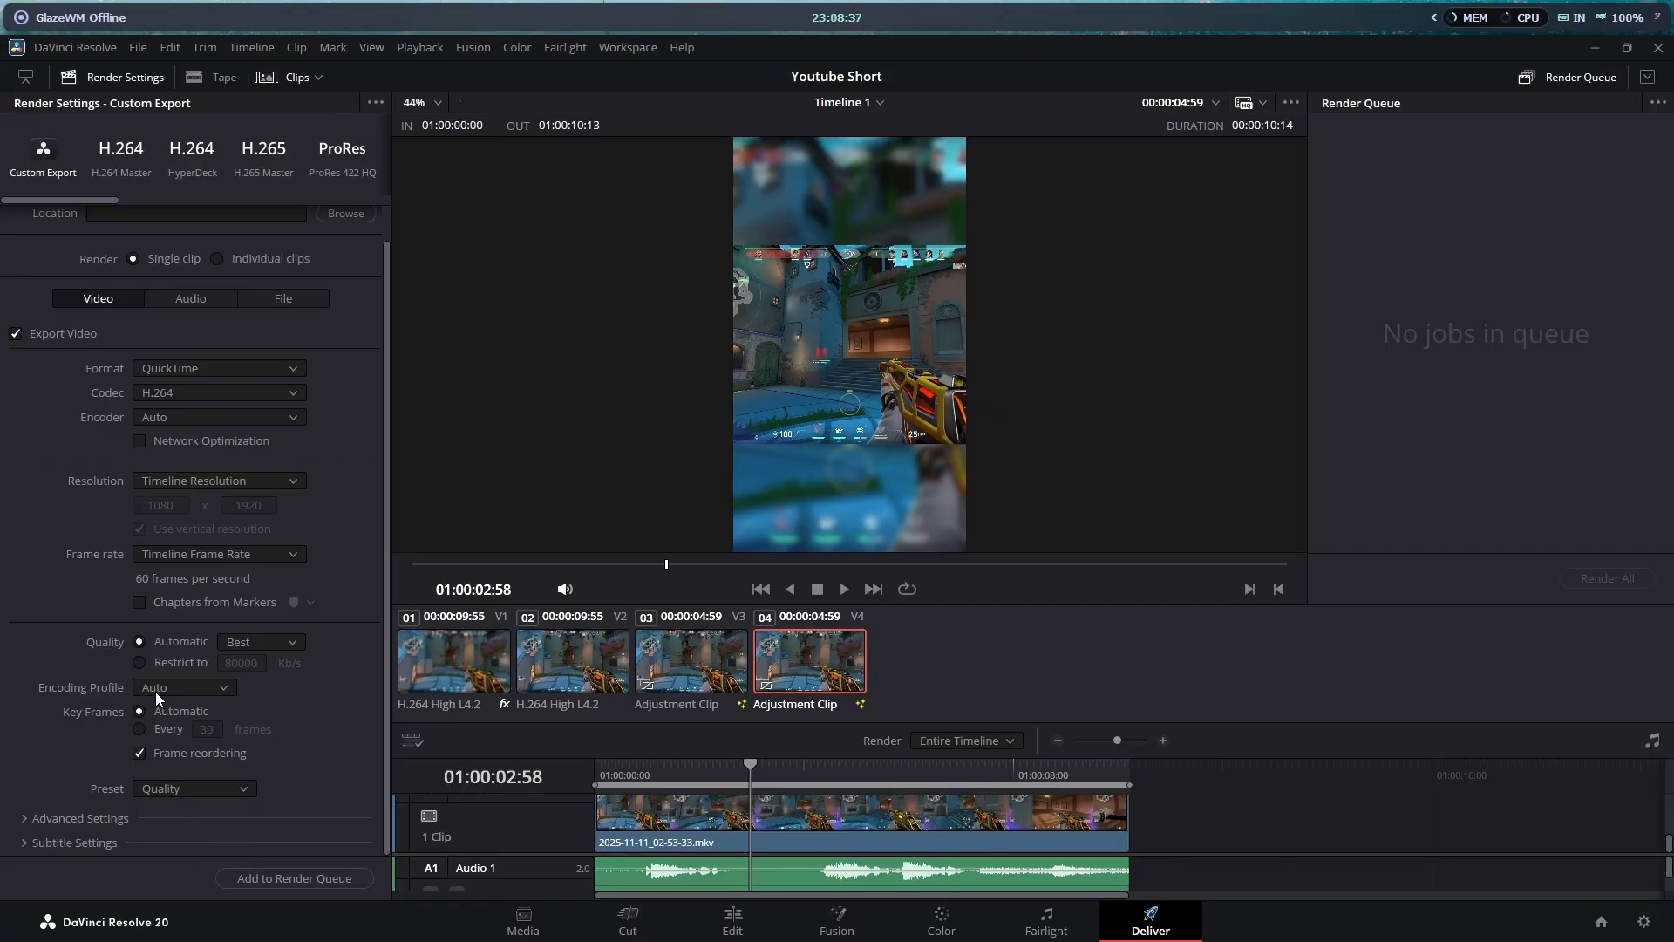
scroll(168, 639, up, 1)
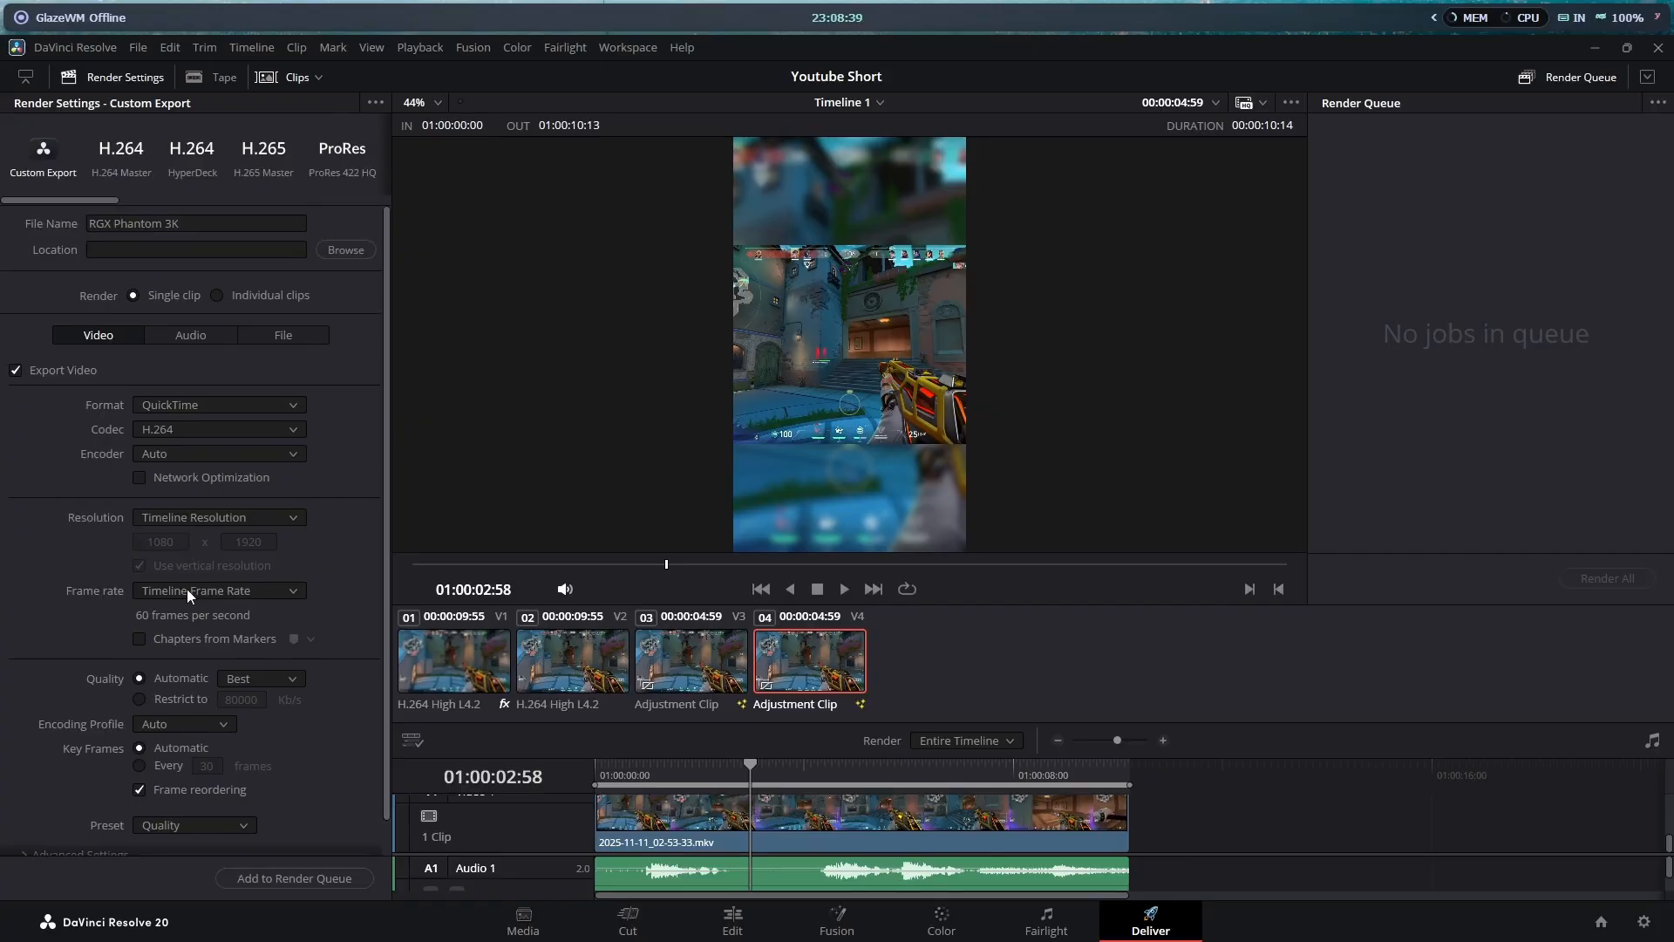
Queue the export with the Videos folder as its destination and render the job.
click(340, 876)
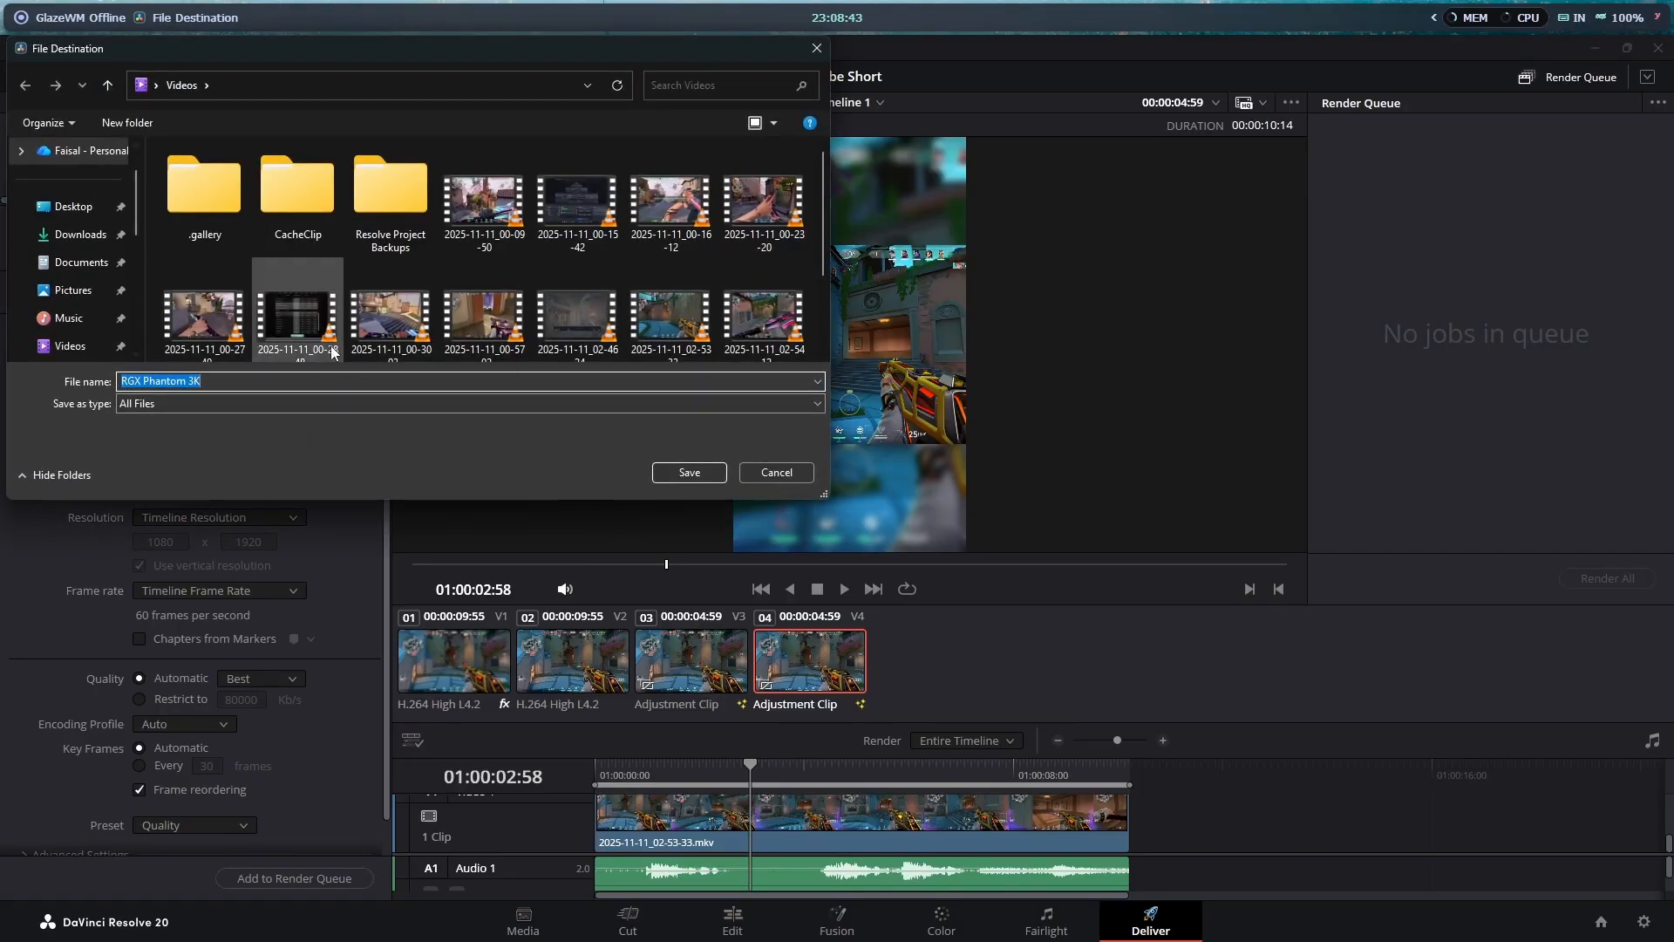
click(688, 470)
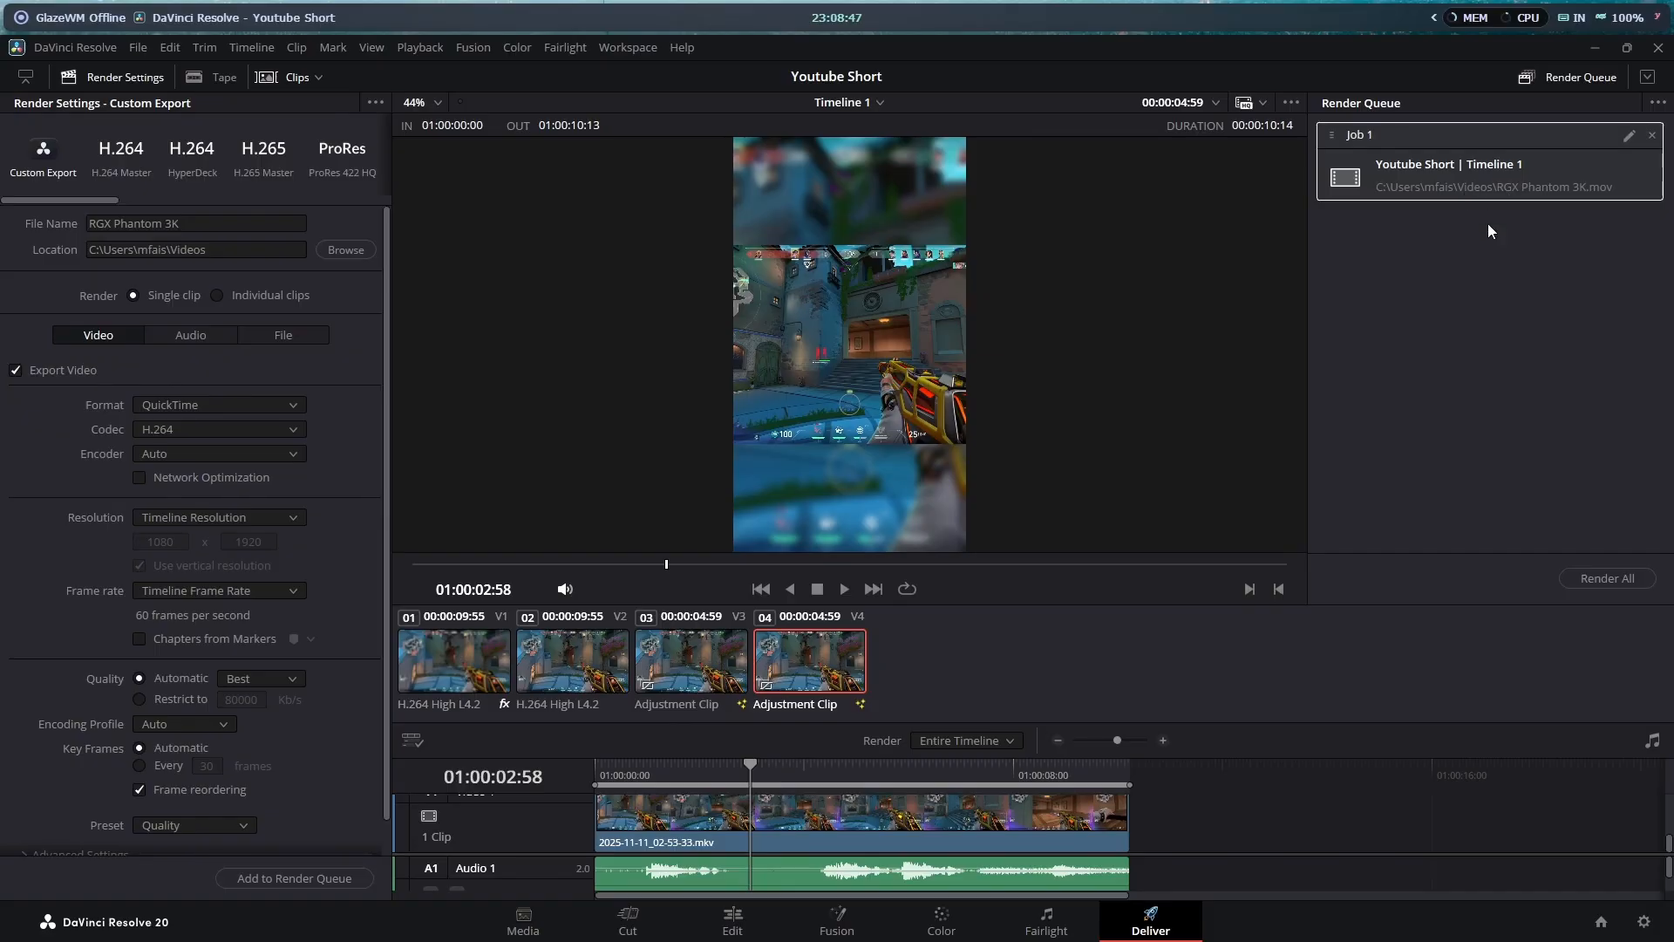
click(1622, 575)
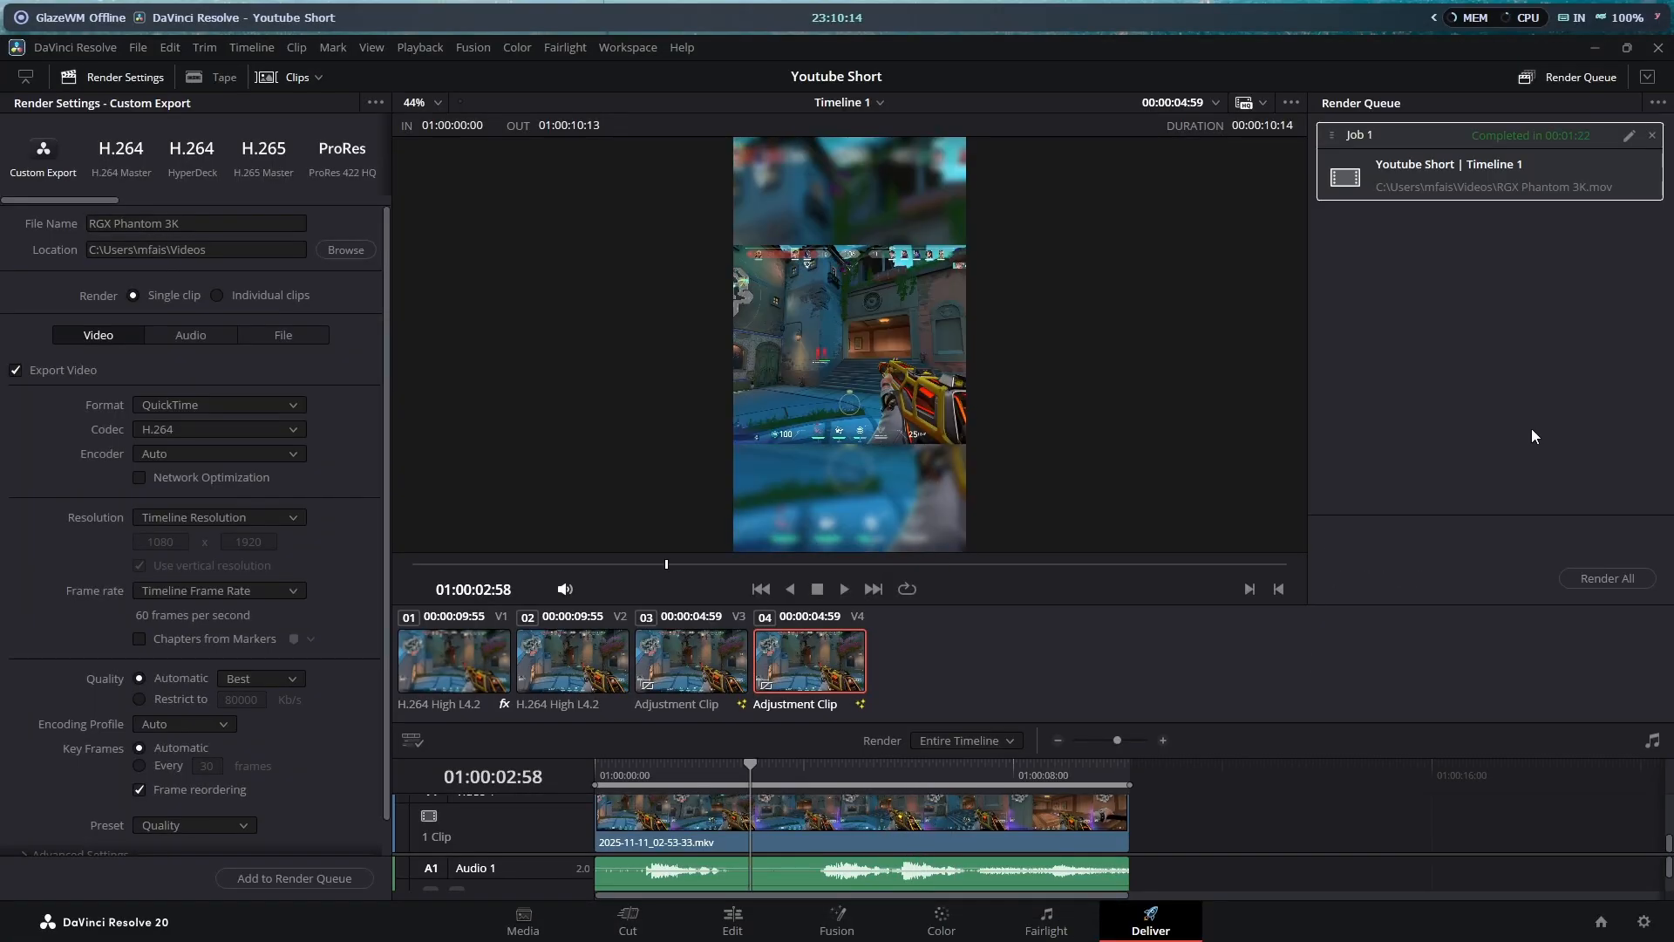
Open the finished render job's file location in File Explorer and maximise the window.
right_click(1451, 160)
click(1467, 171)
right_click(1465, 149)
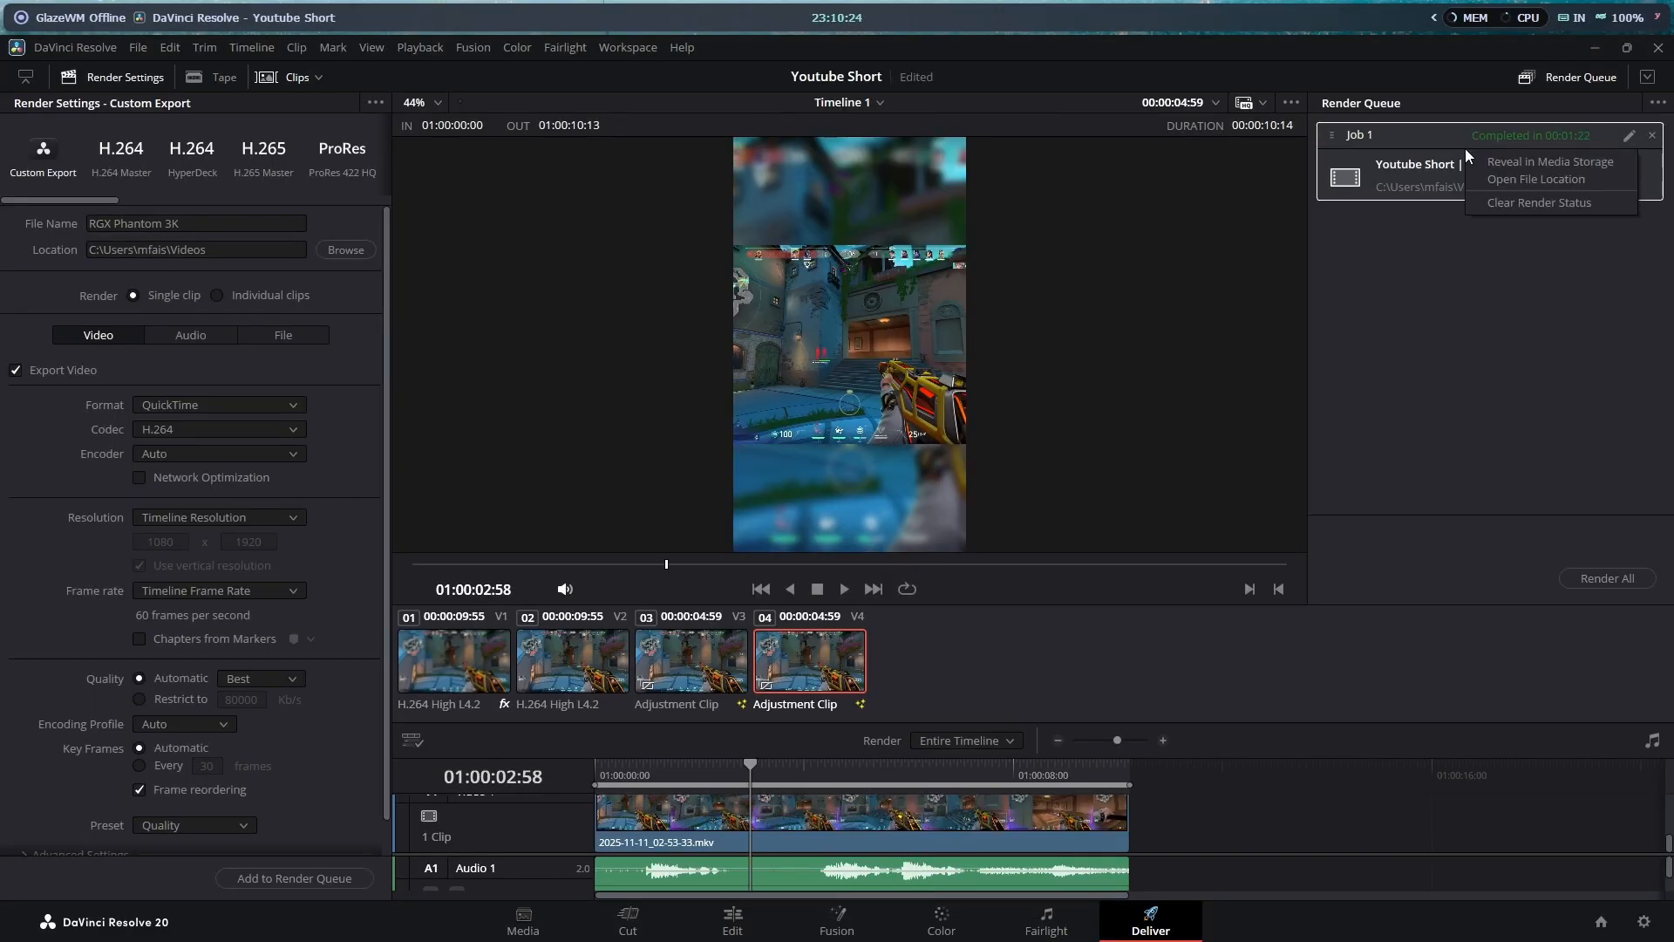
click(1503, 176)
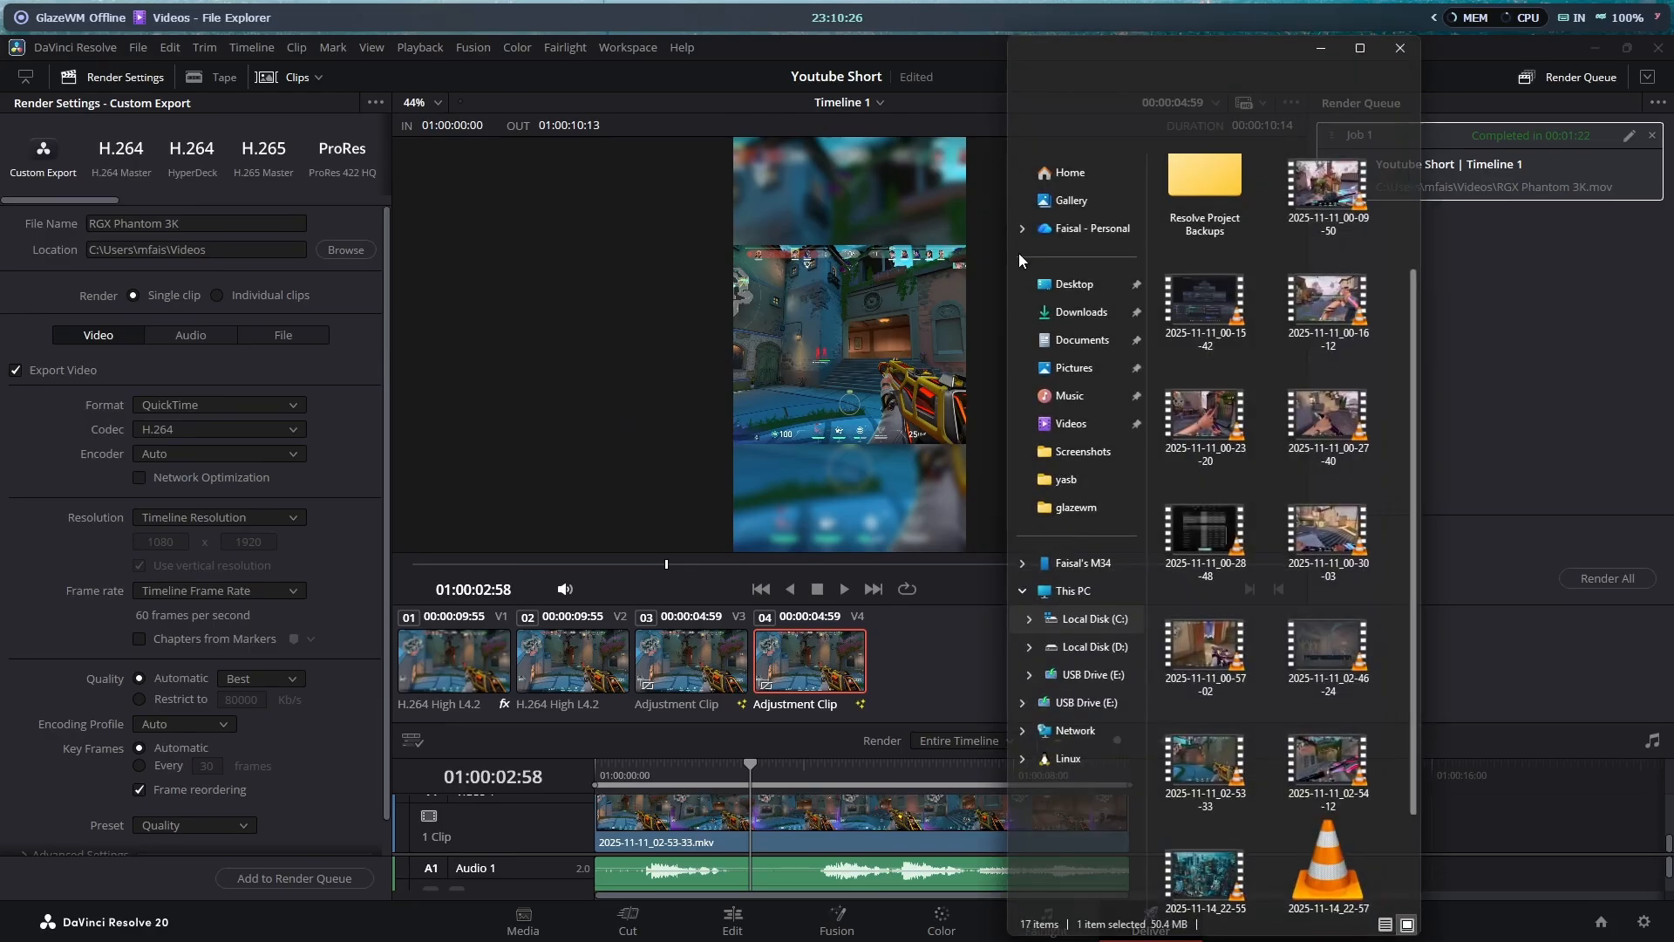
click(1359, 48)
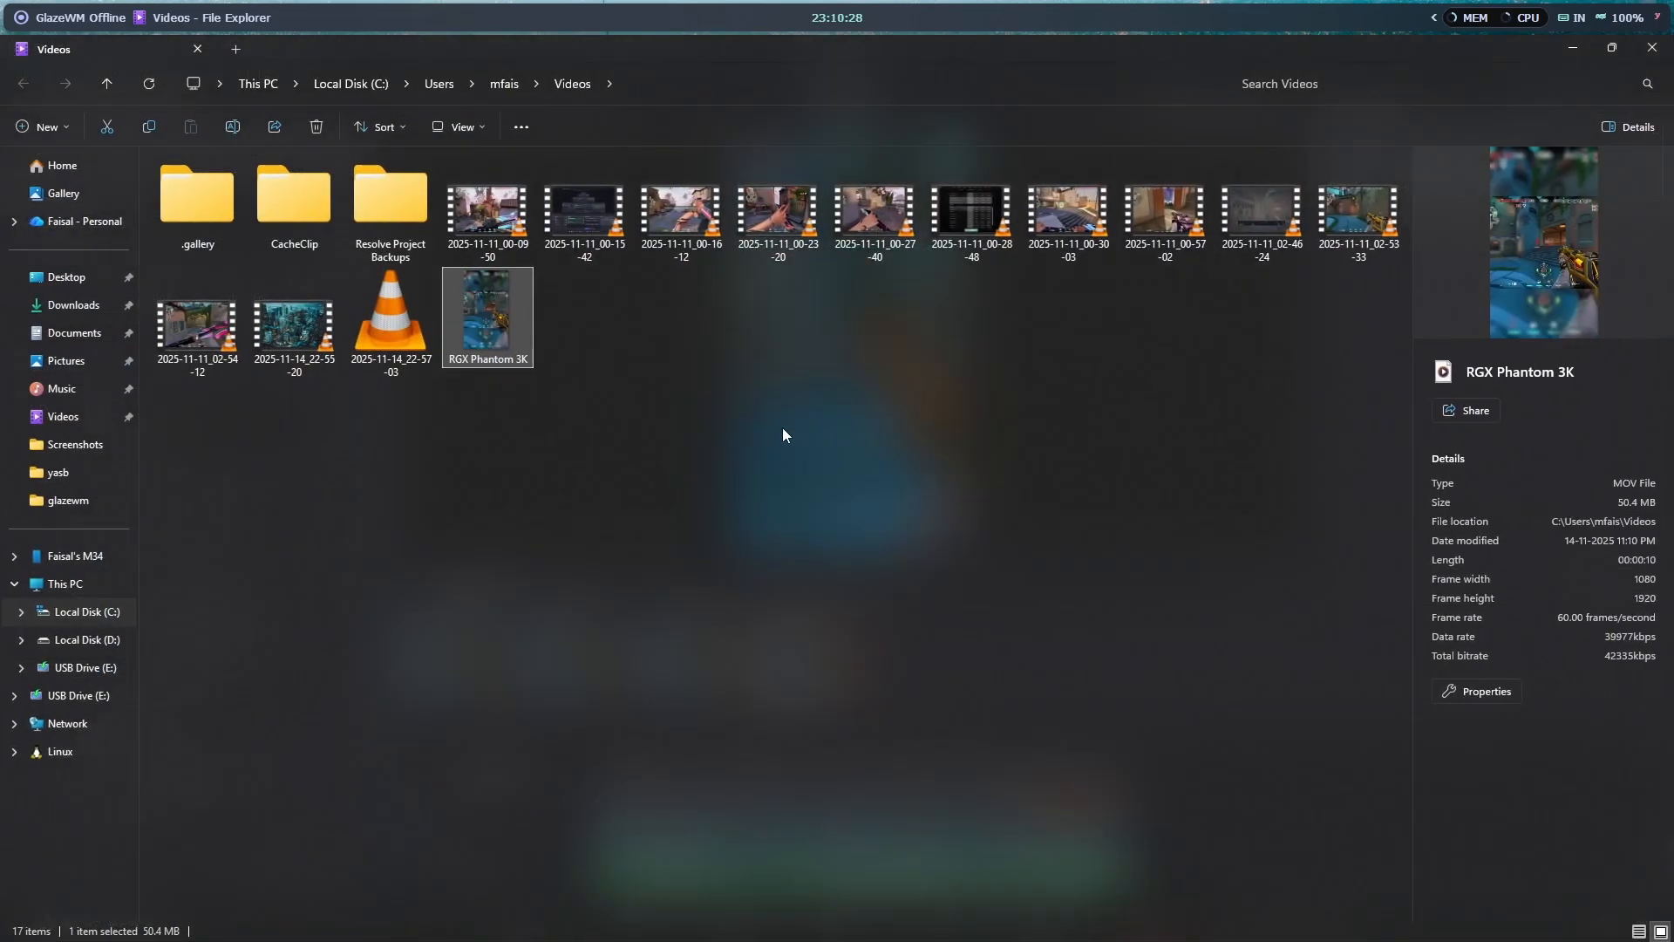
Open the RGX Phantom 3K video in VLC media player just once, watch it in full screen, and close the player.
double_click(528, 334)
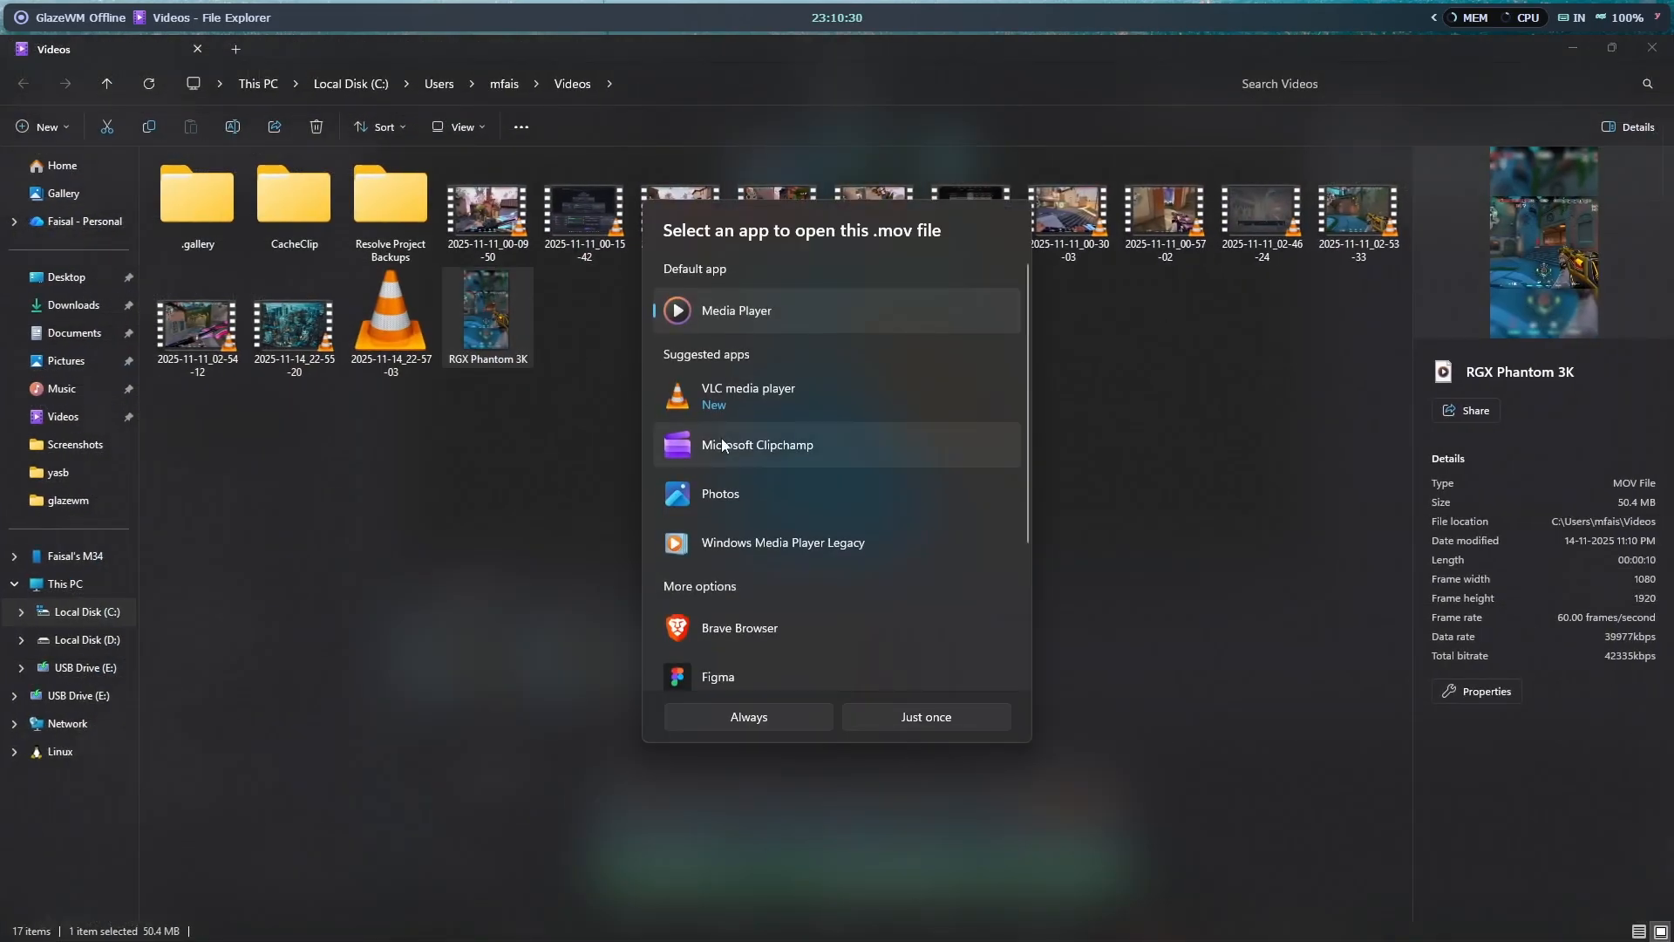
click(753, 389)
click(971, 715)
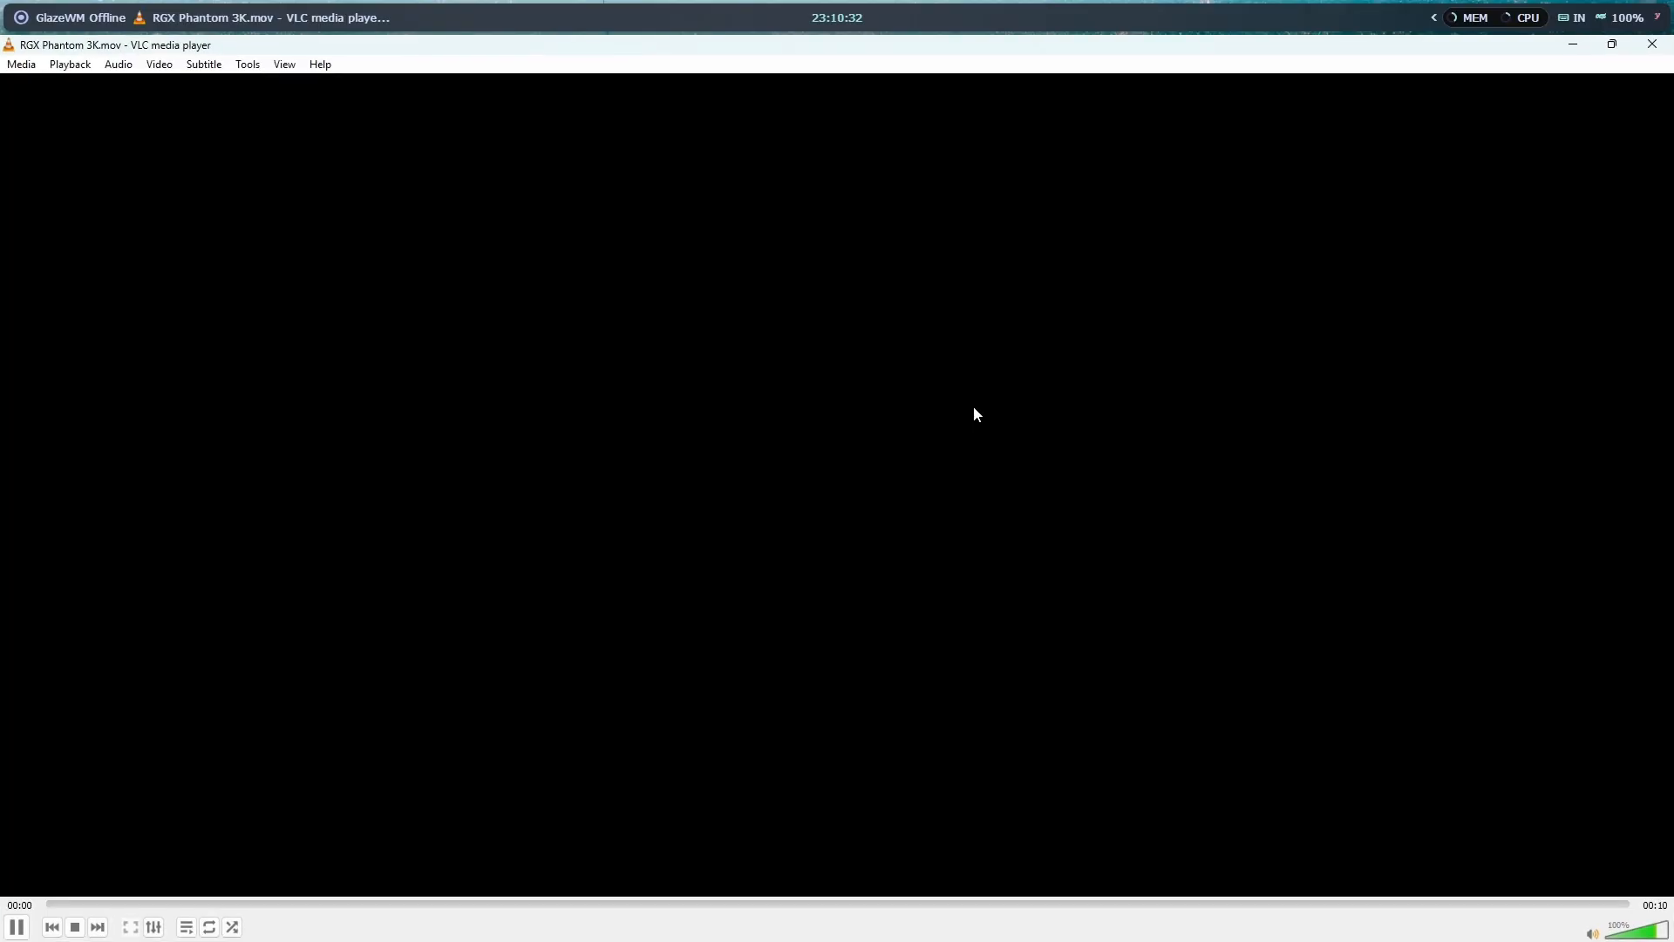
double_click(856, 421)
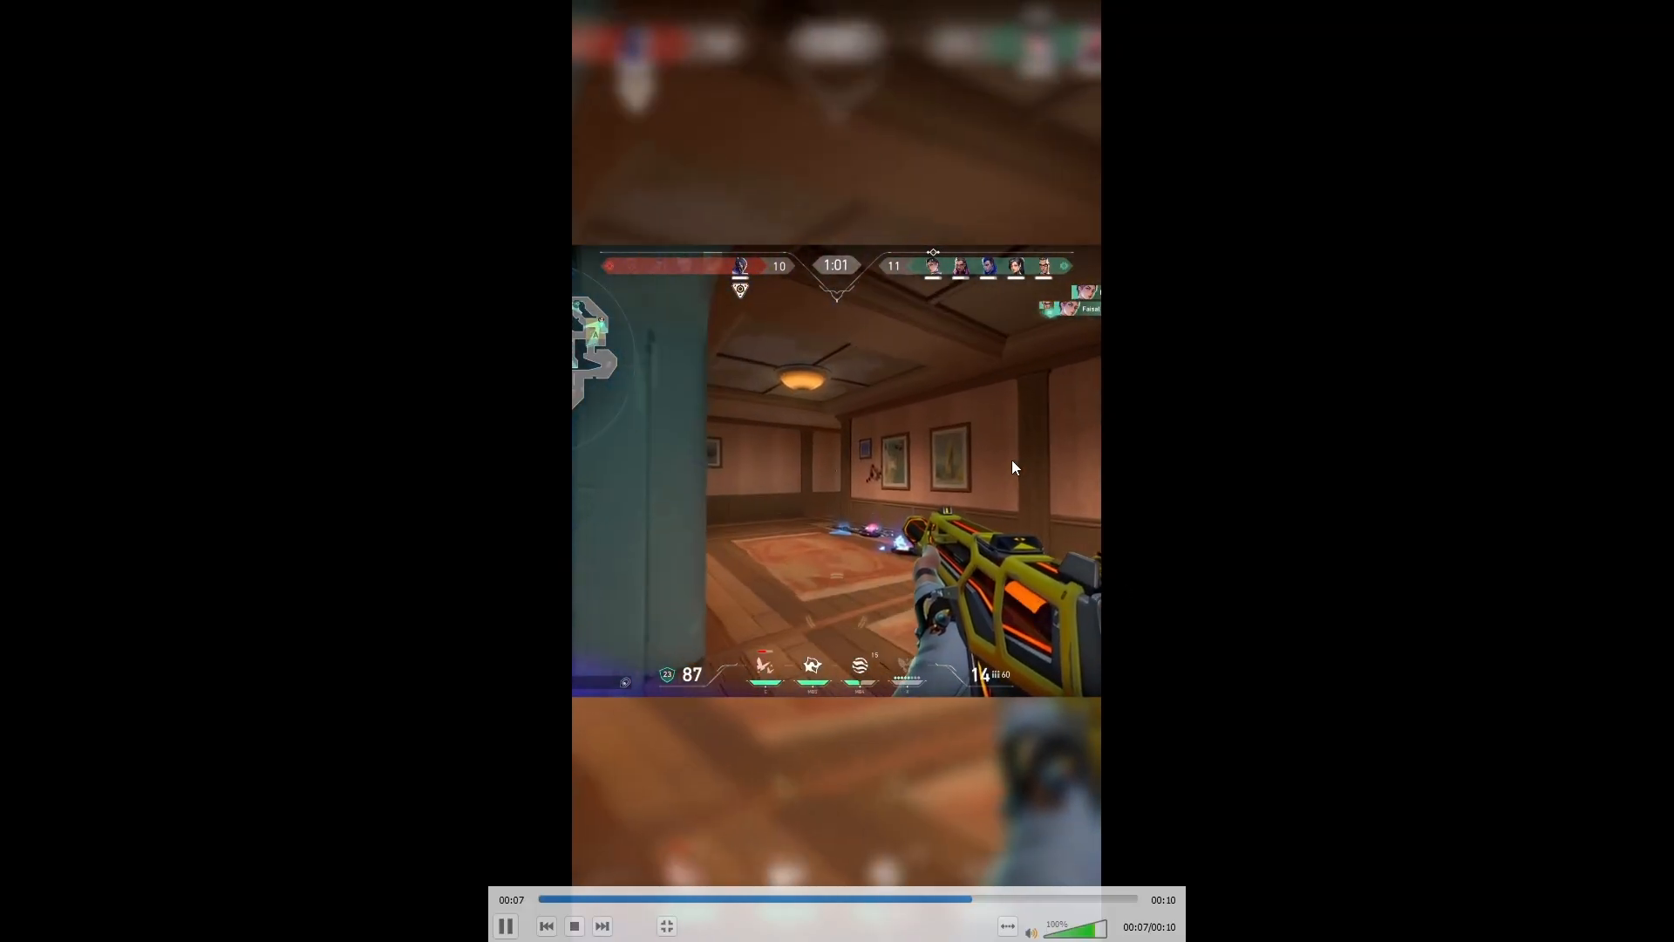
double_click(1012, 458)
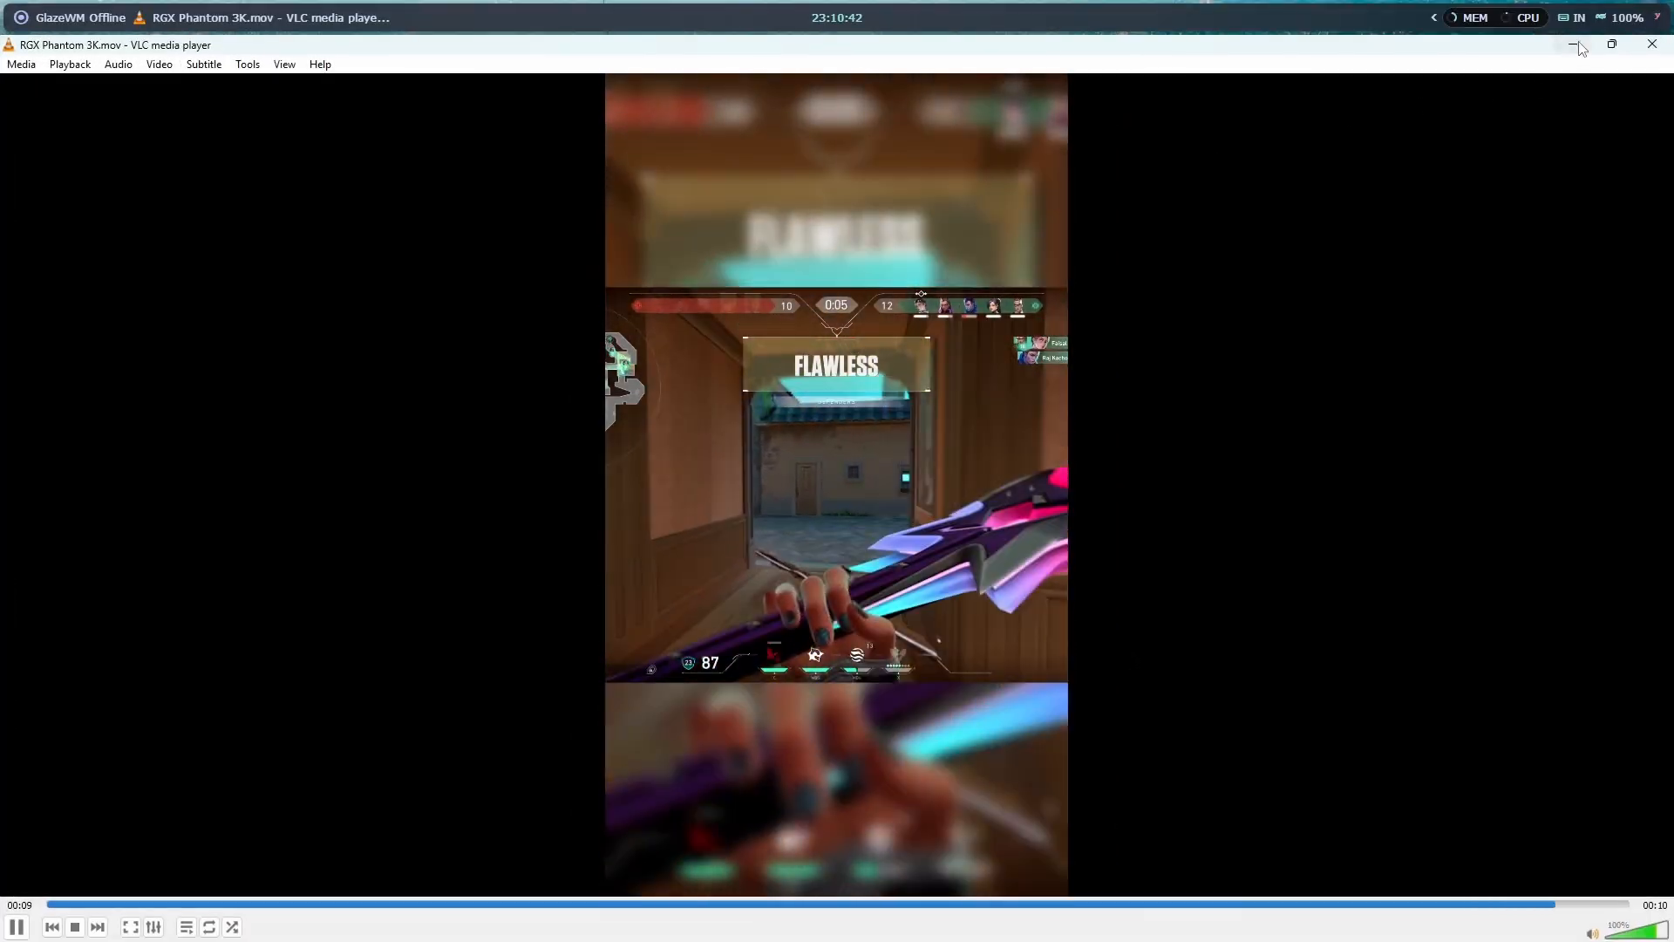
click(1654, 48)
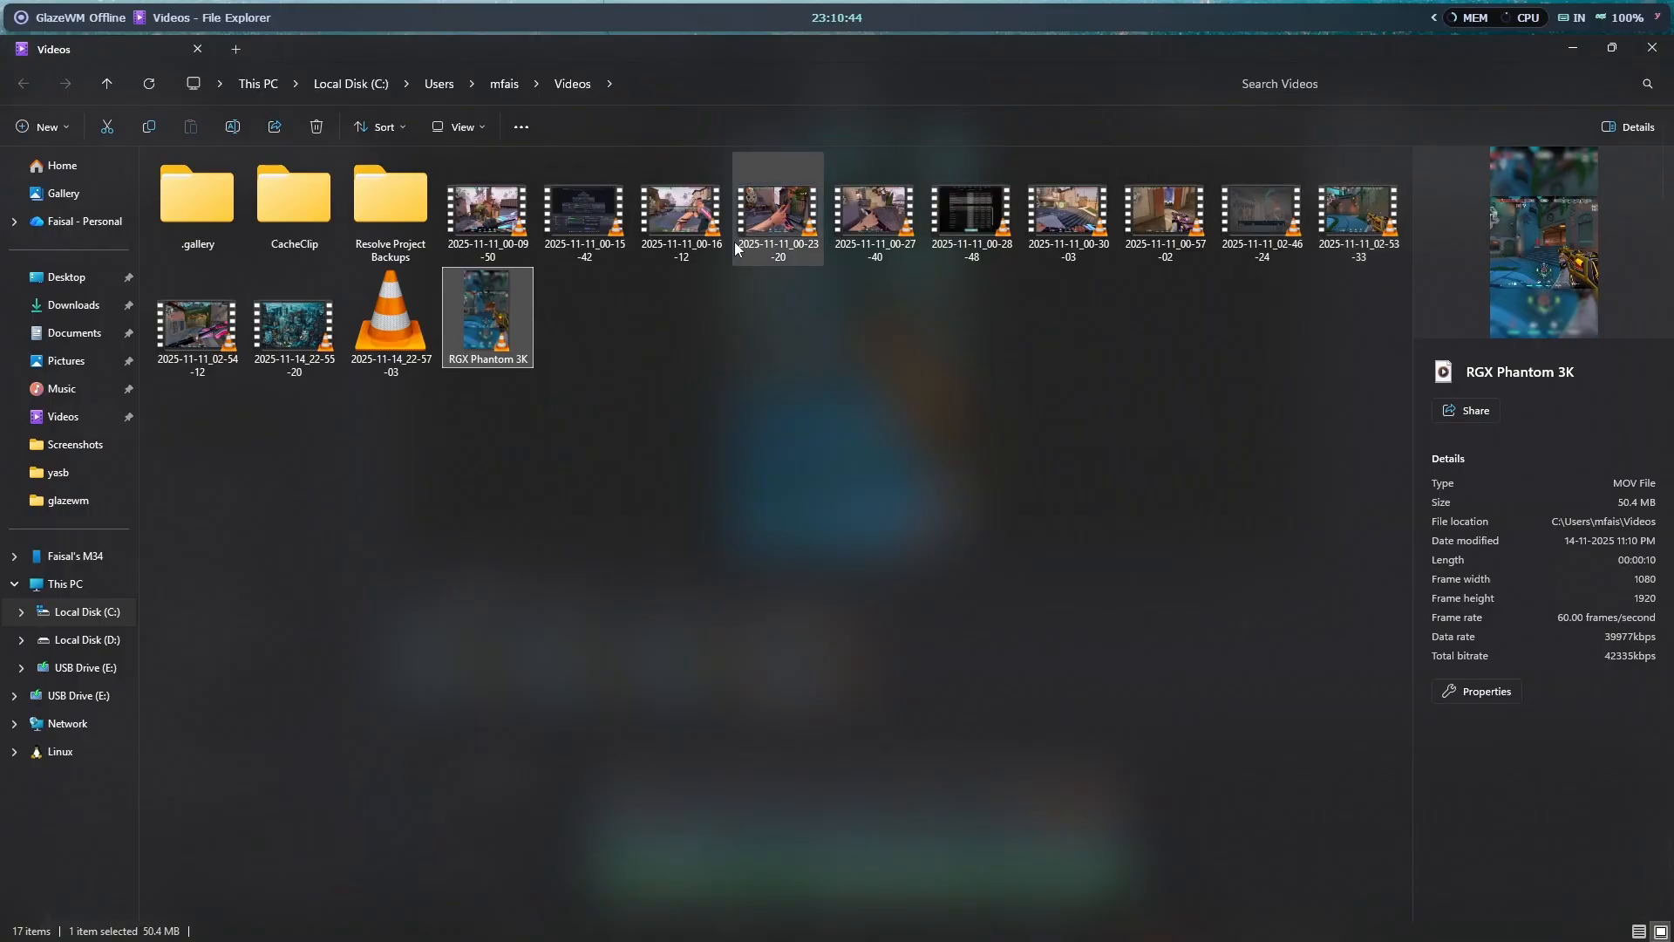